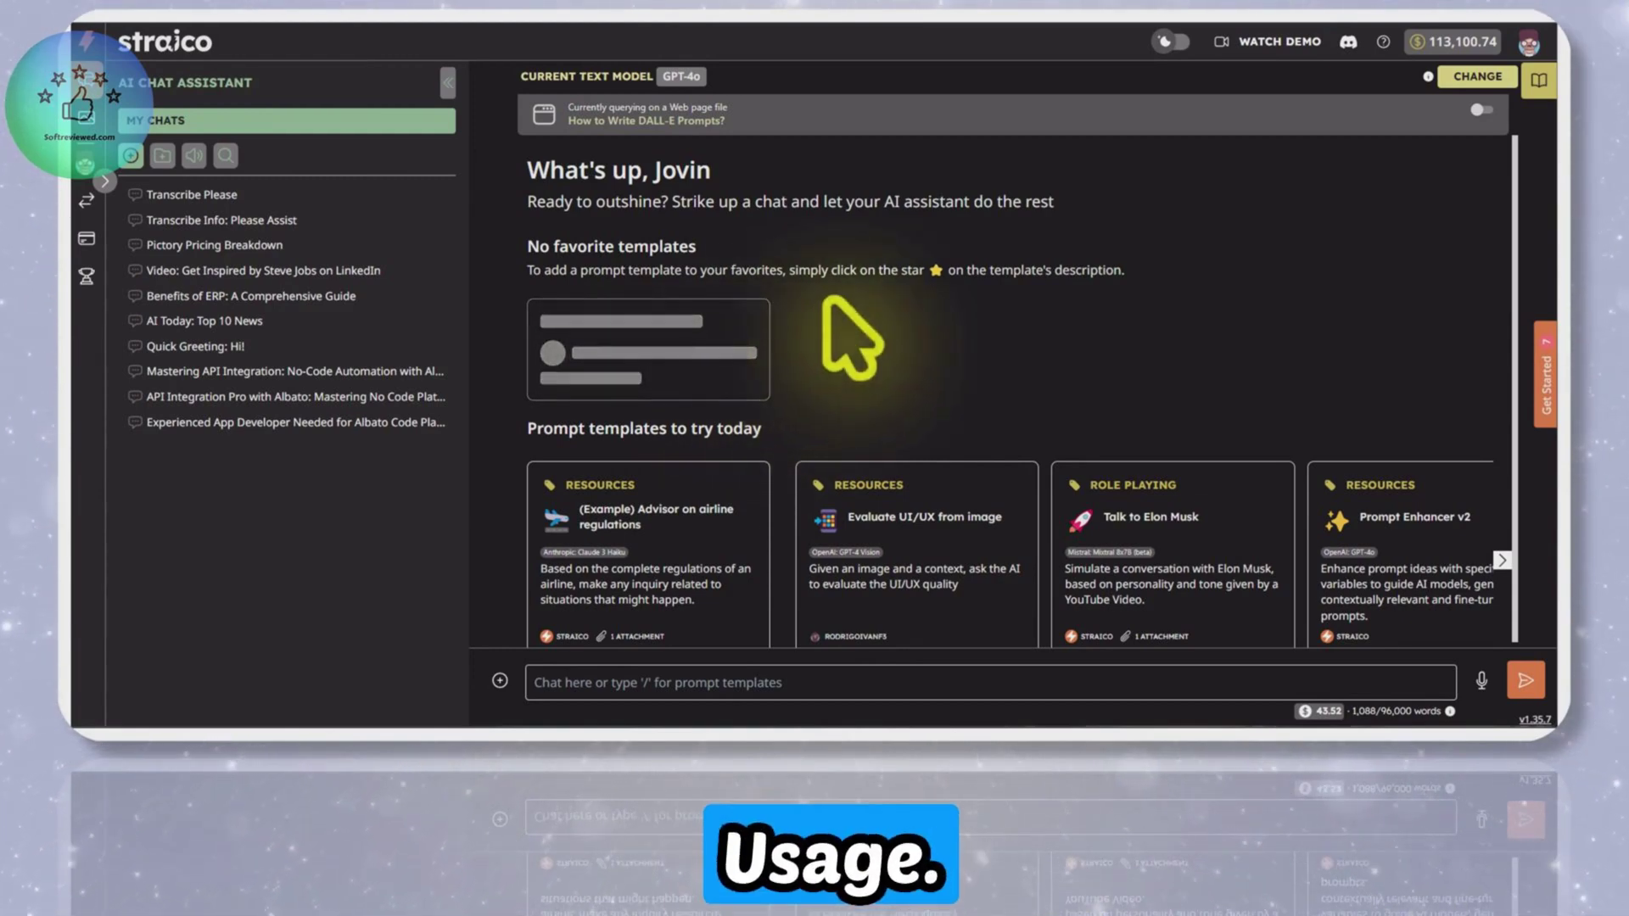
# Choose Gemini Pro 1.5 from the list of available text models
pyautogui.scroll(-1, 843, 338)
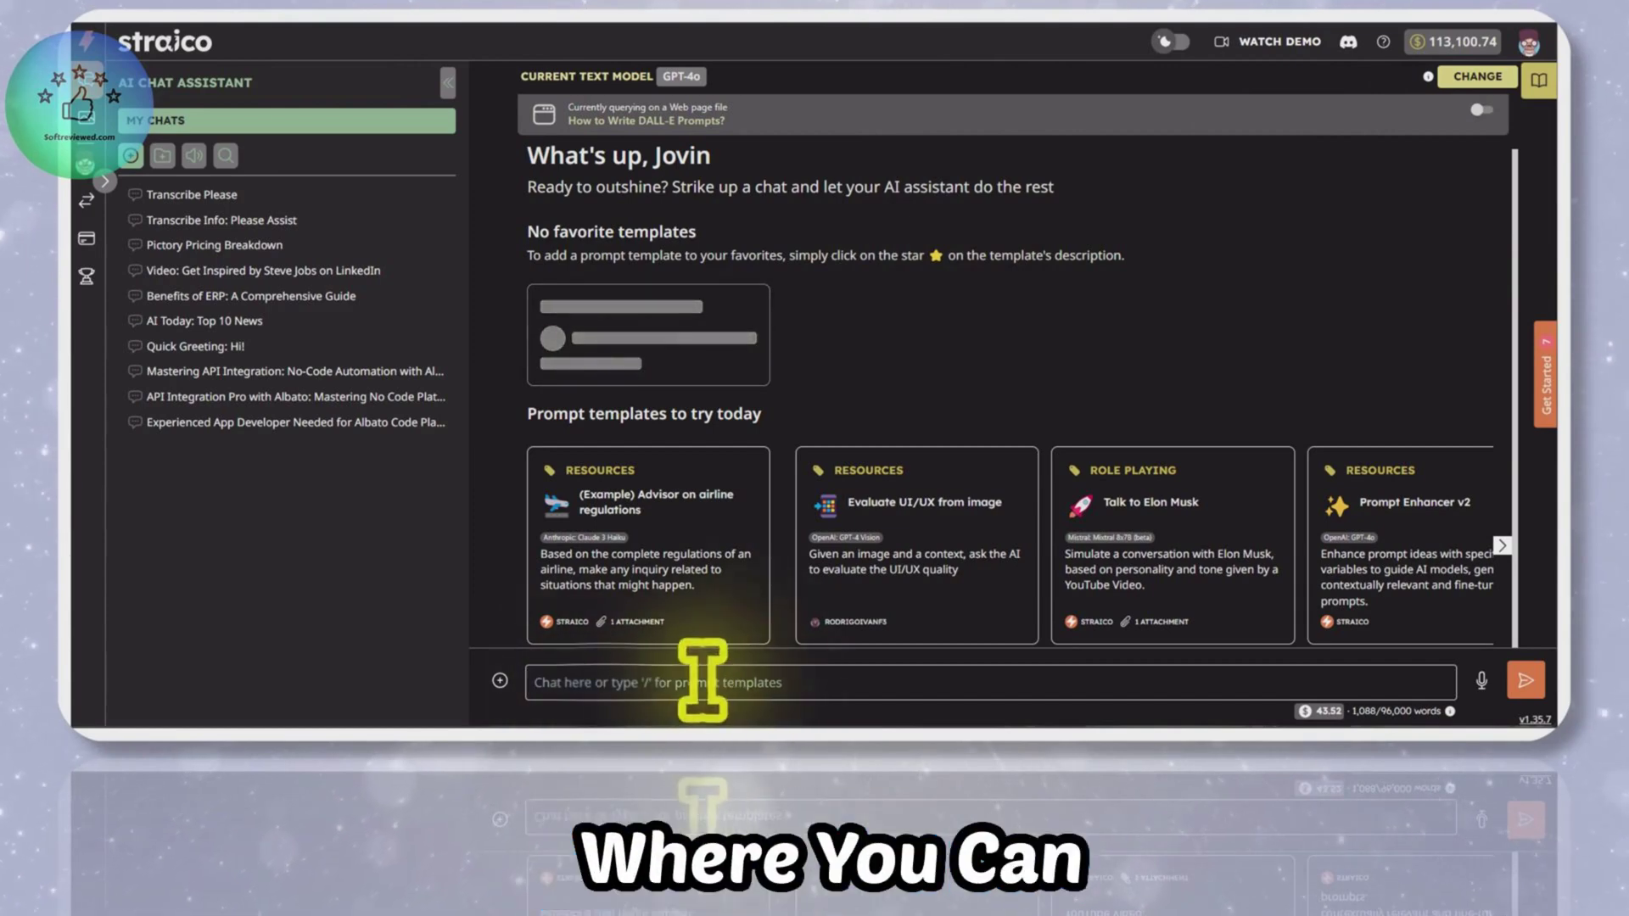
pyautogui.click(1478, 78)
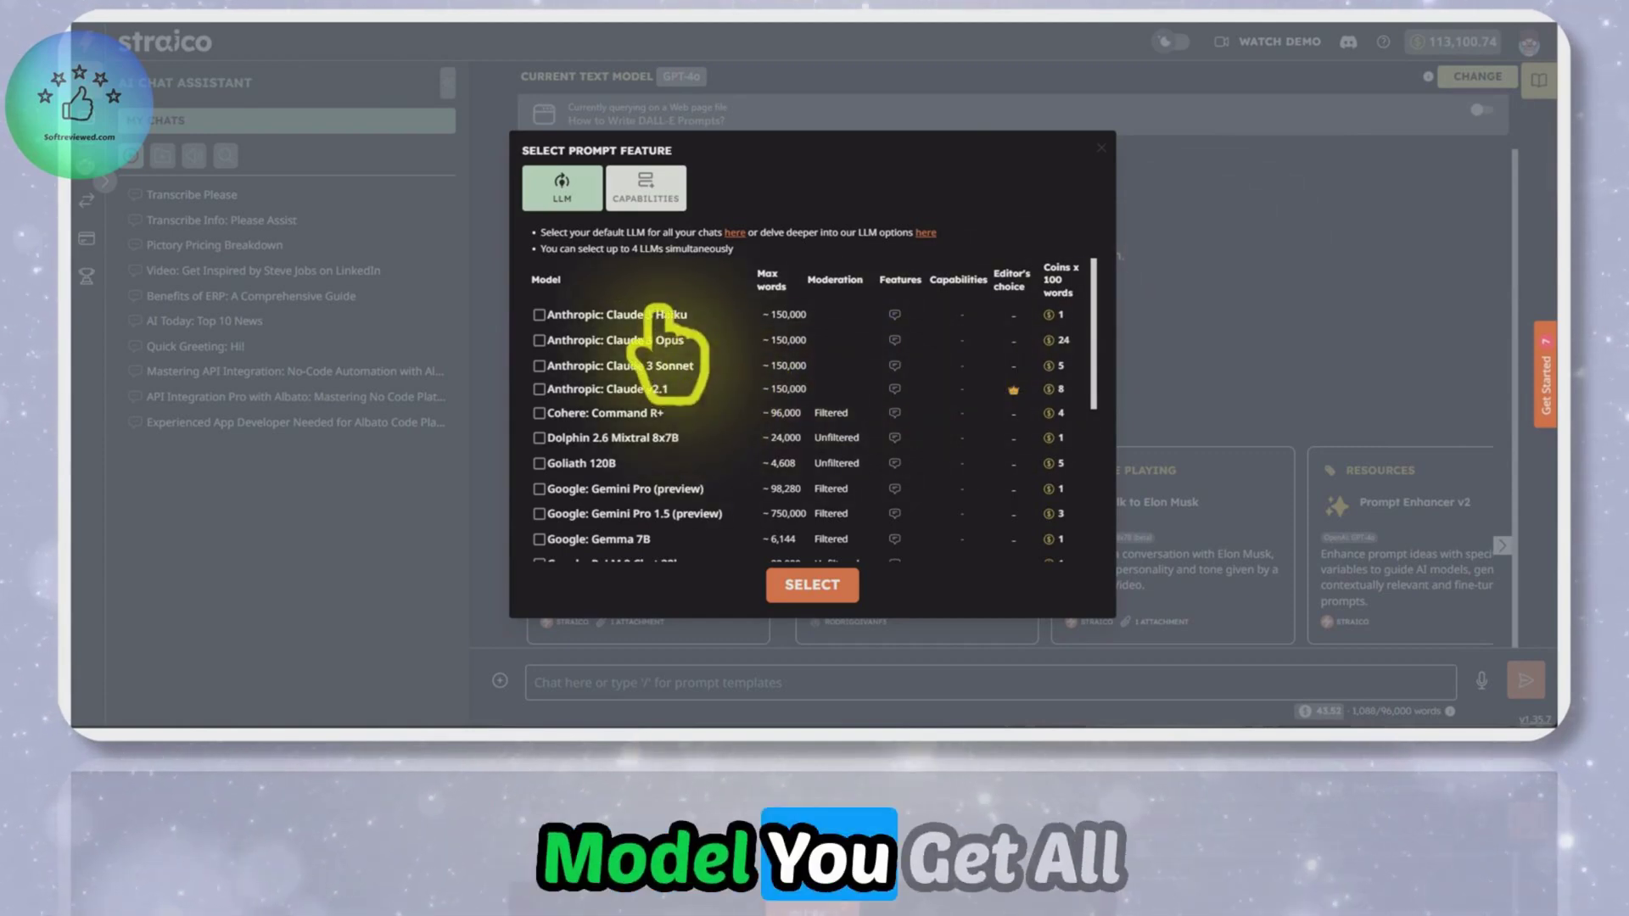
pyautogui.scroll(-5, 666, 357)
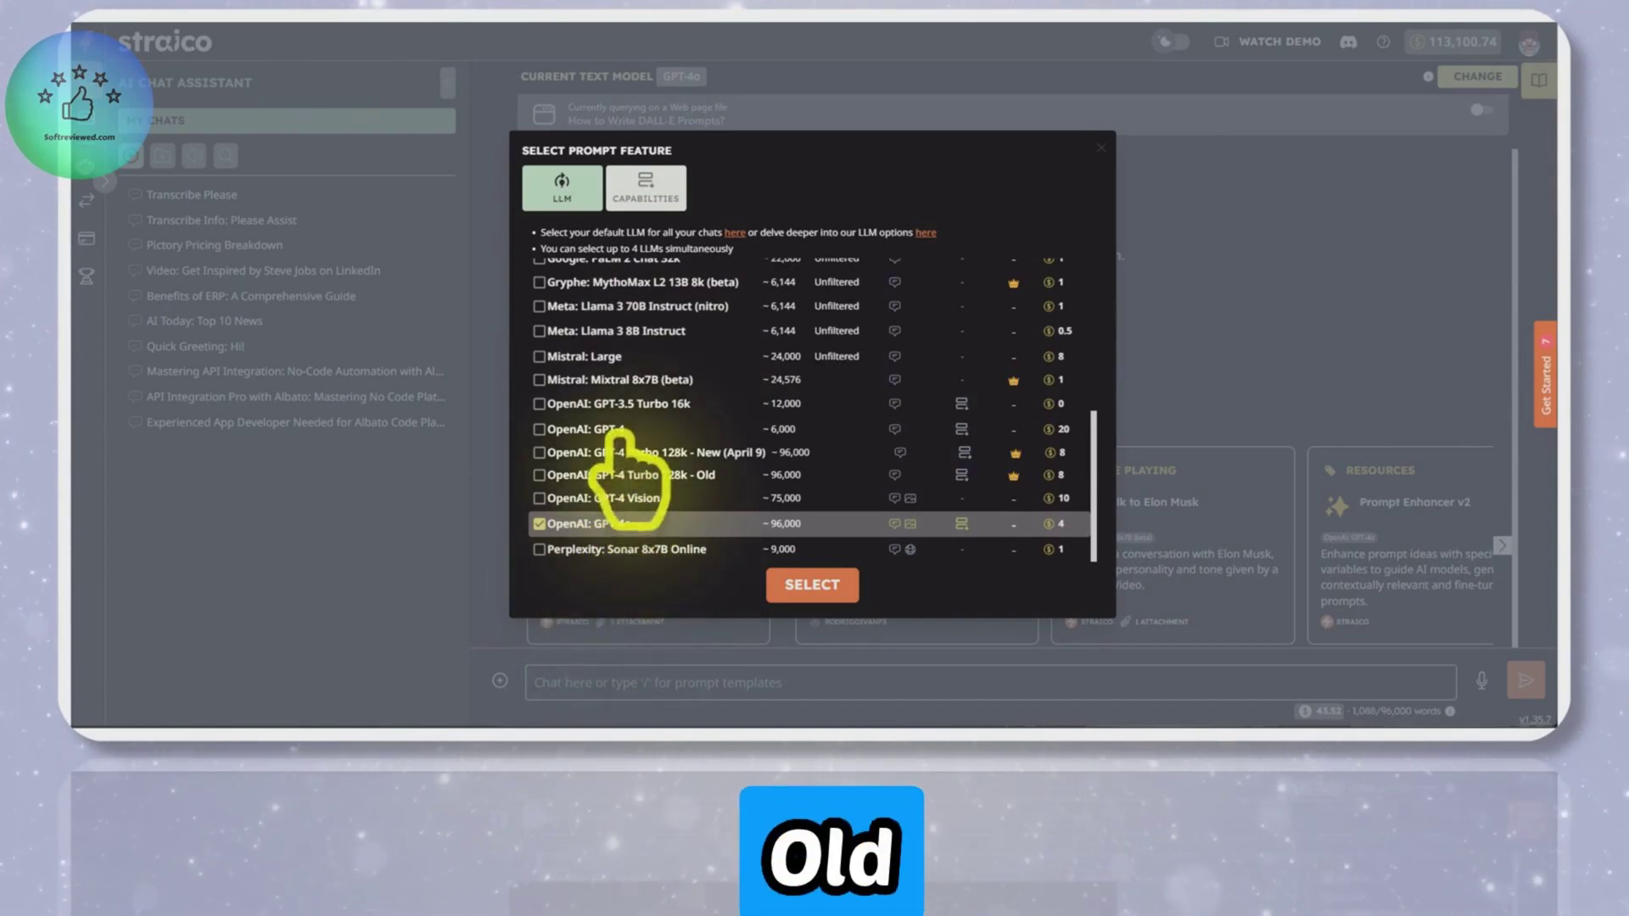
pyautogui.scroll(2, 626, 424)
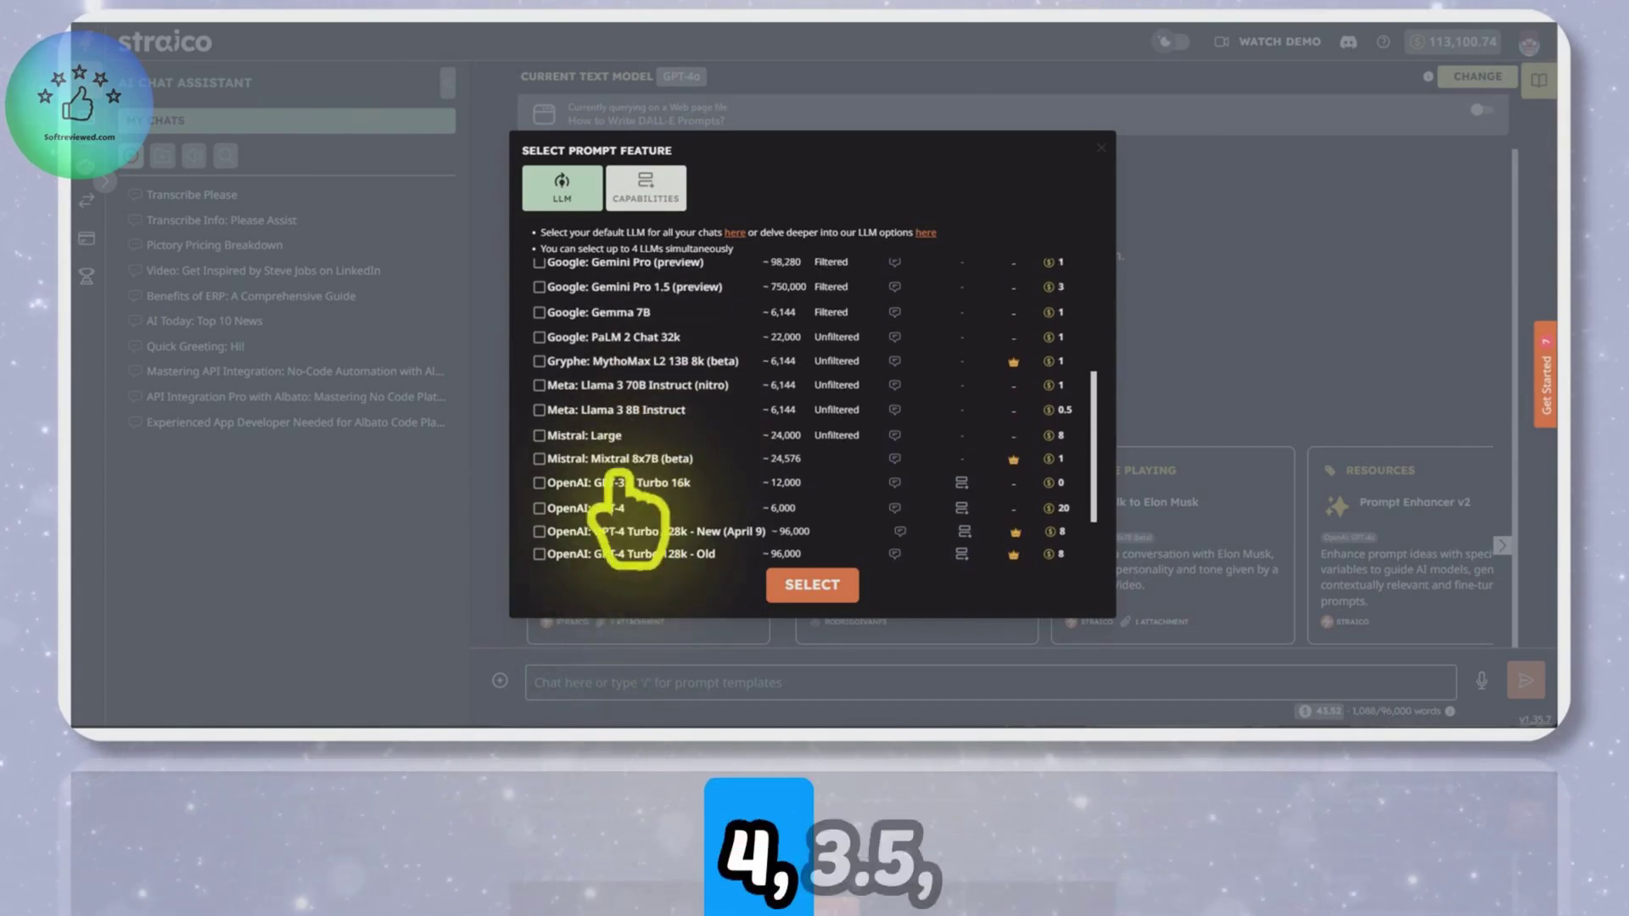
pyautogui.scroll(2, 642, 411)
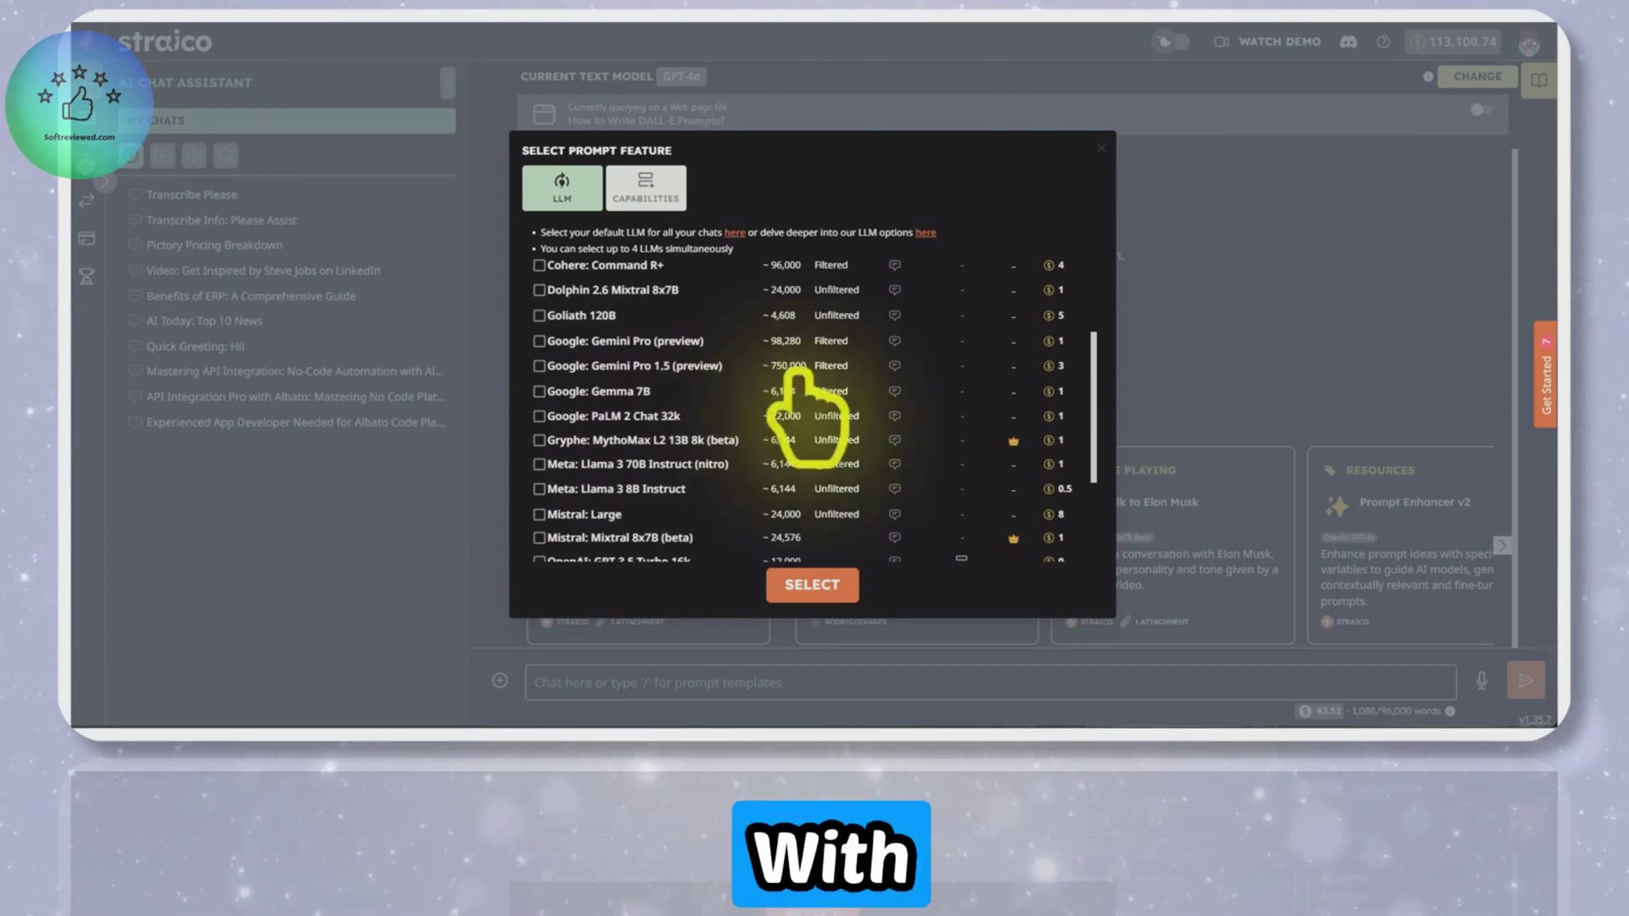
pyautogui.scroll(3, 763, 377)
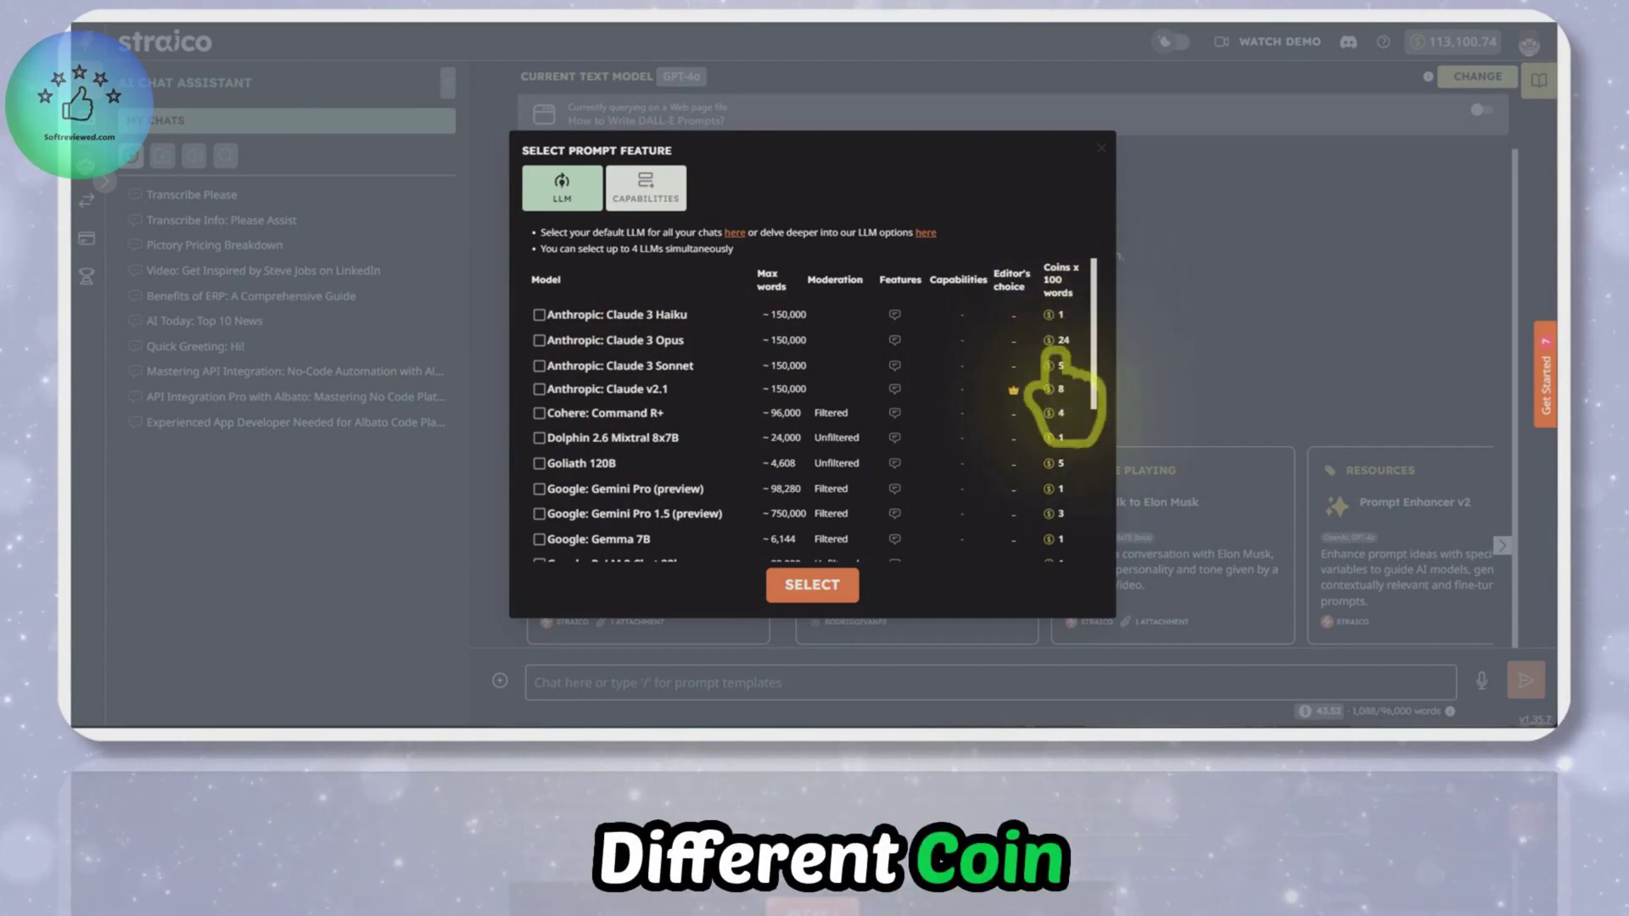
pyautogui.scroll(-5, 1066, 446)
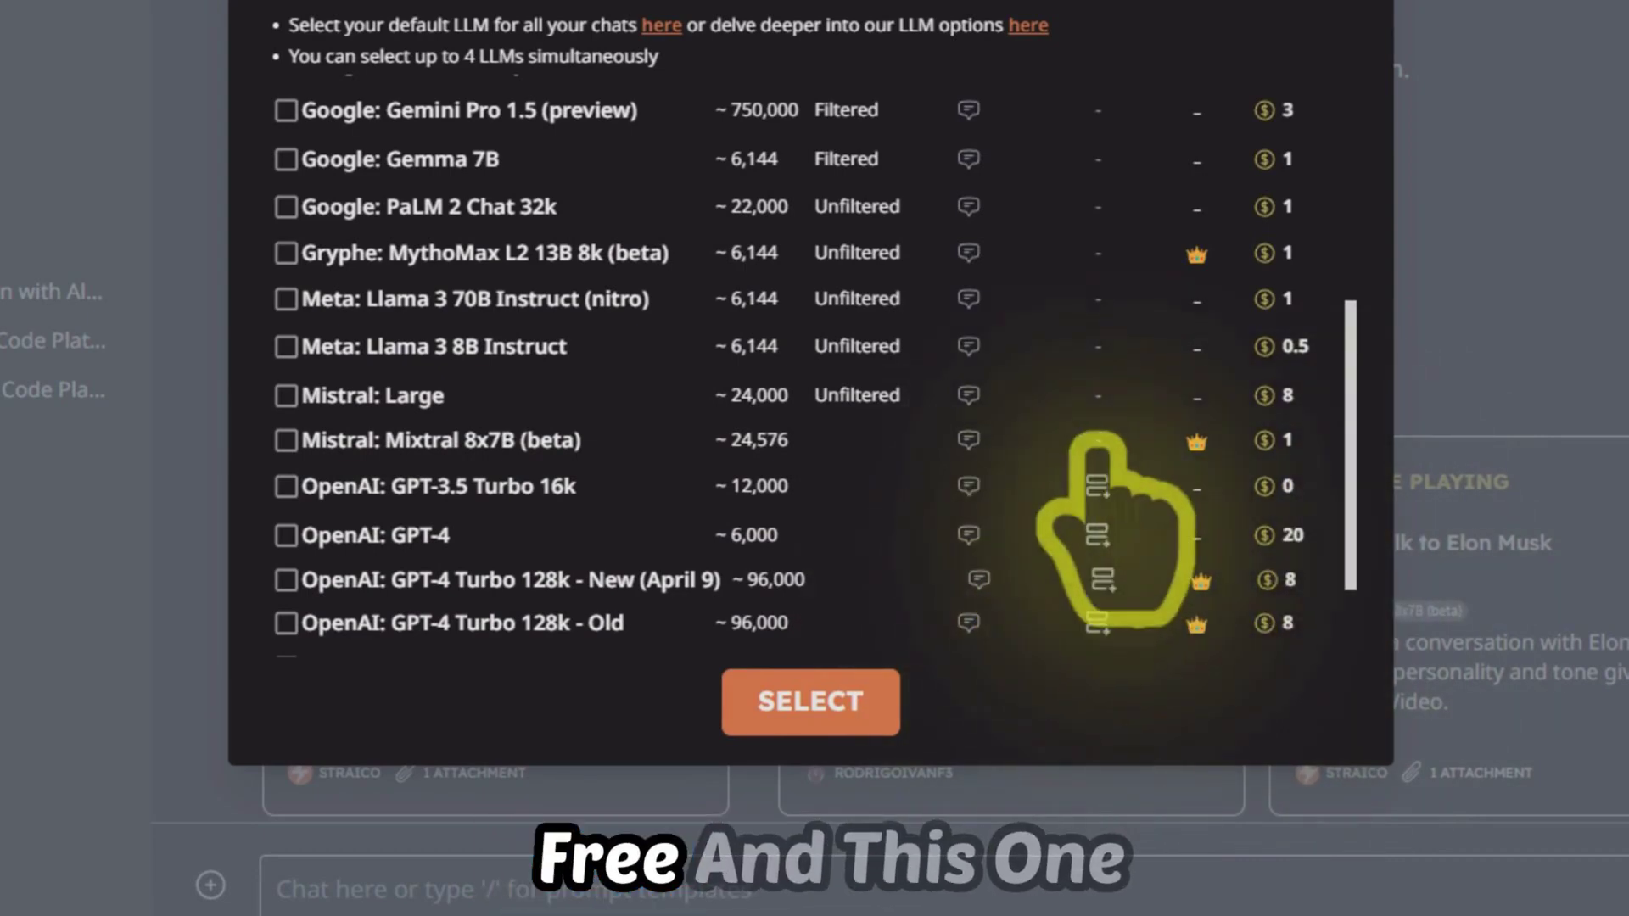
pyautogui.scroll(-3, 1096, 441)
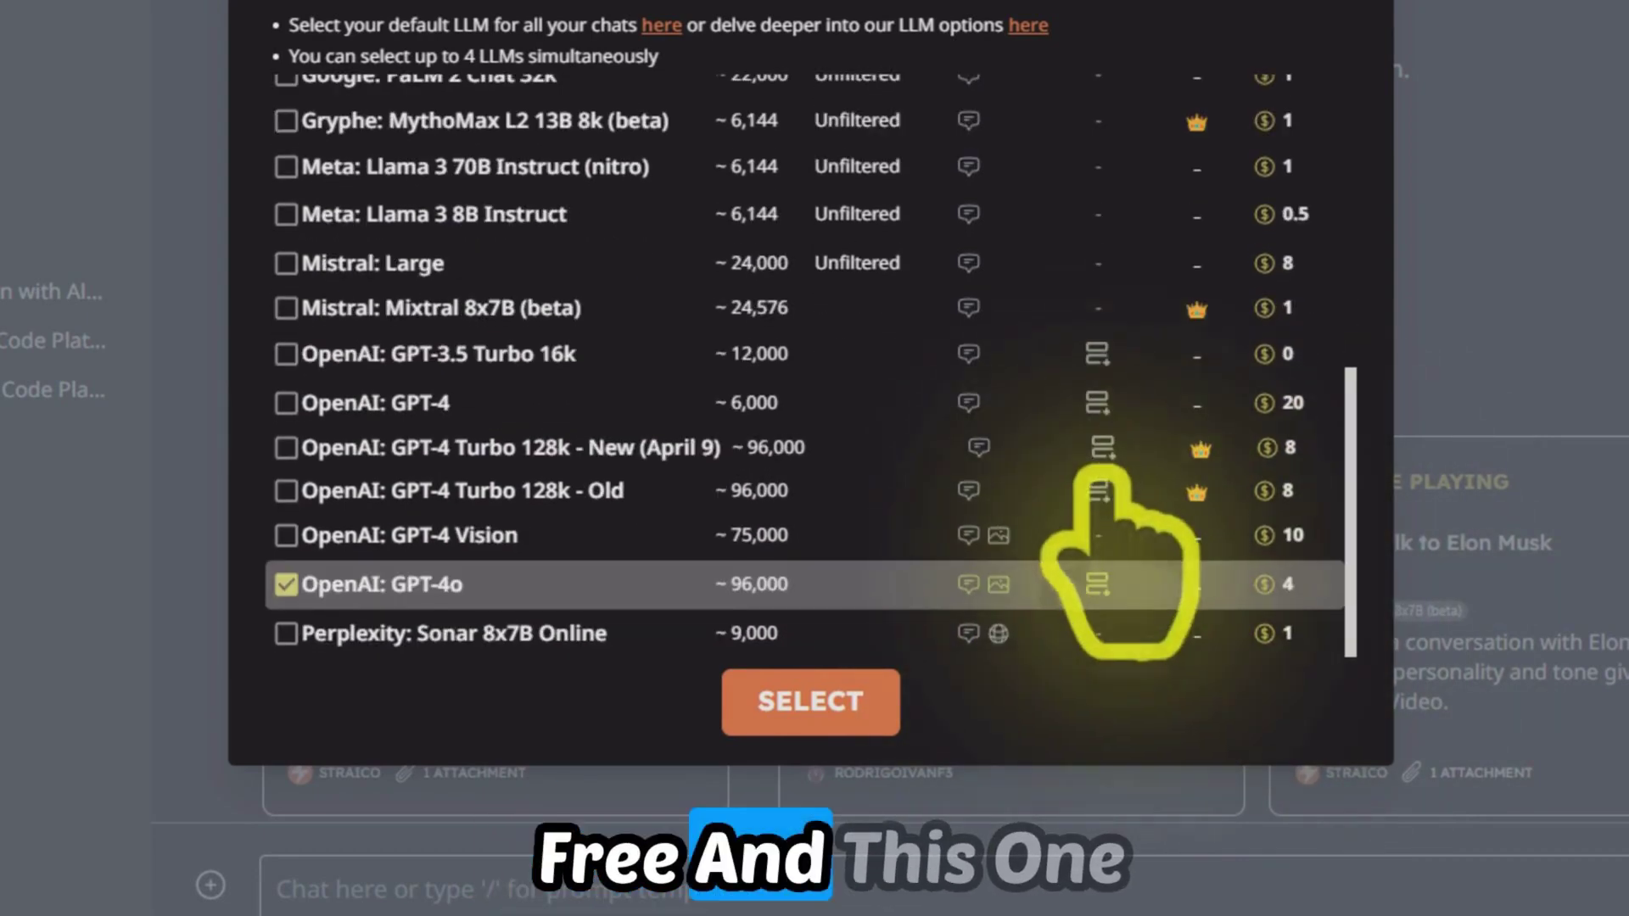
pyautogui.moveTo(1094, 582)
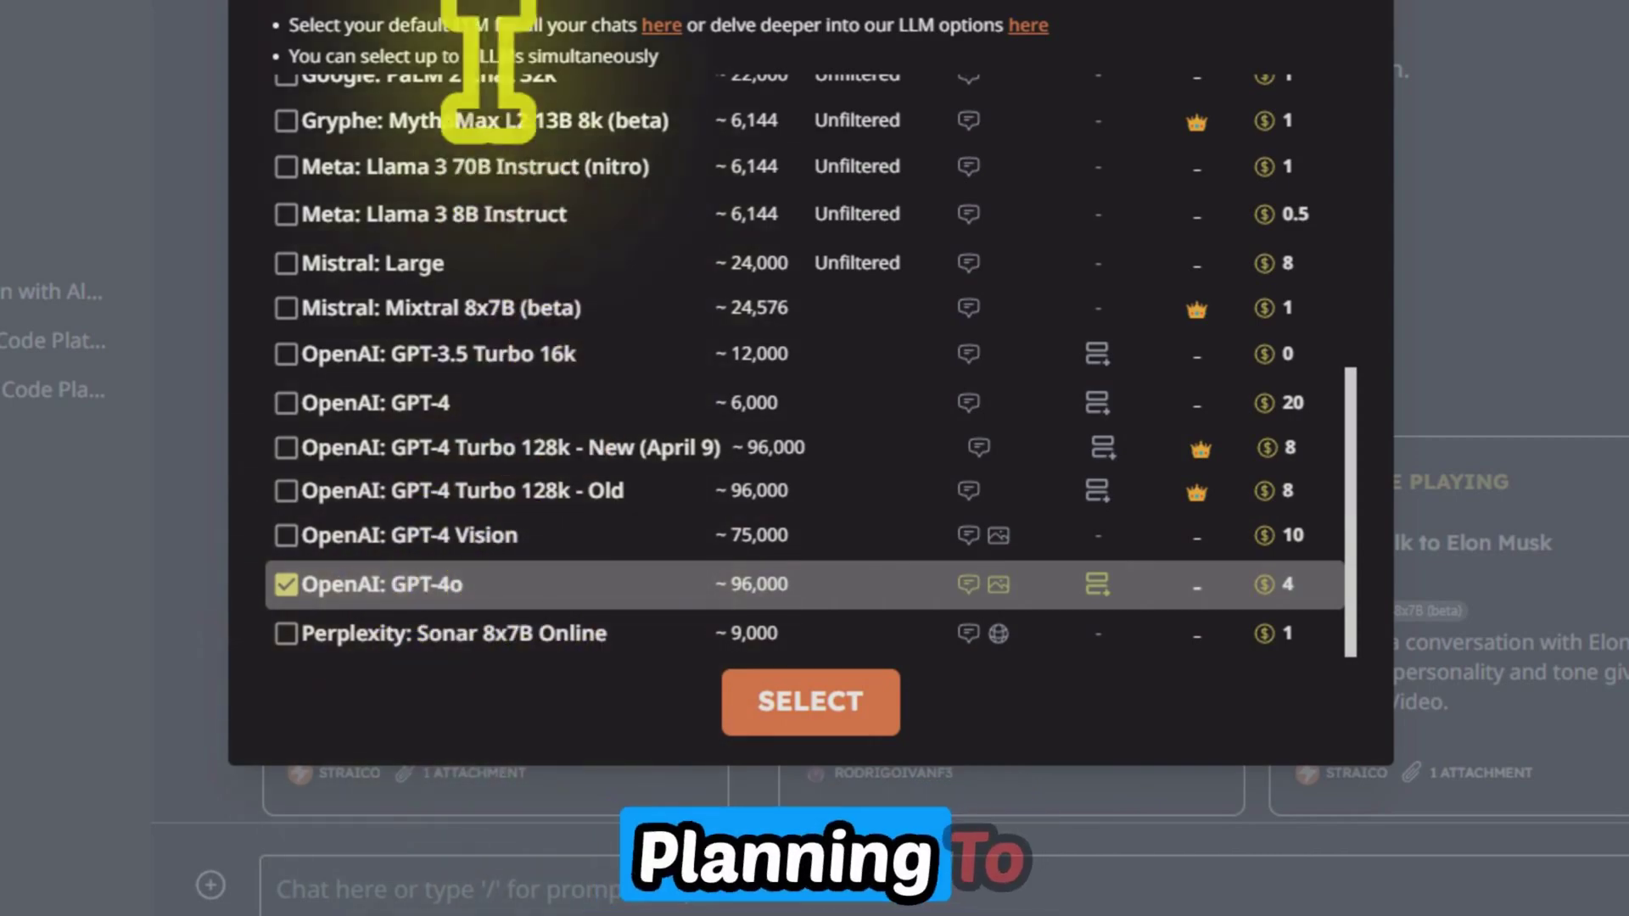
pyautogui.scroll(5, 509, 271)
pyautogui.click(808, 700)
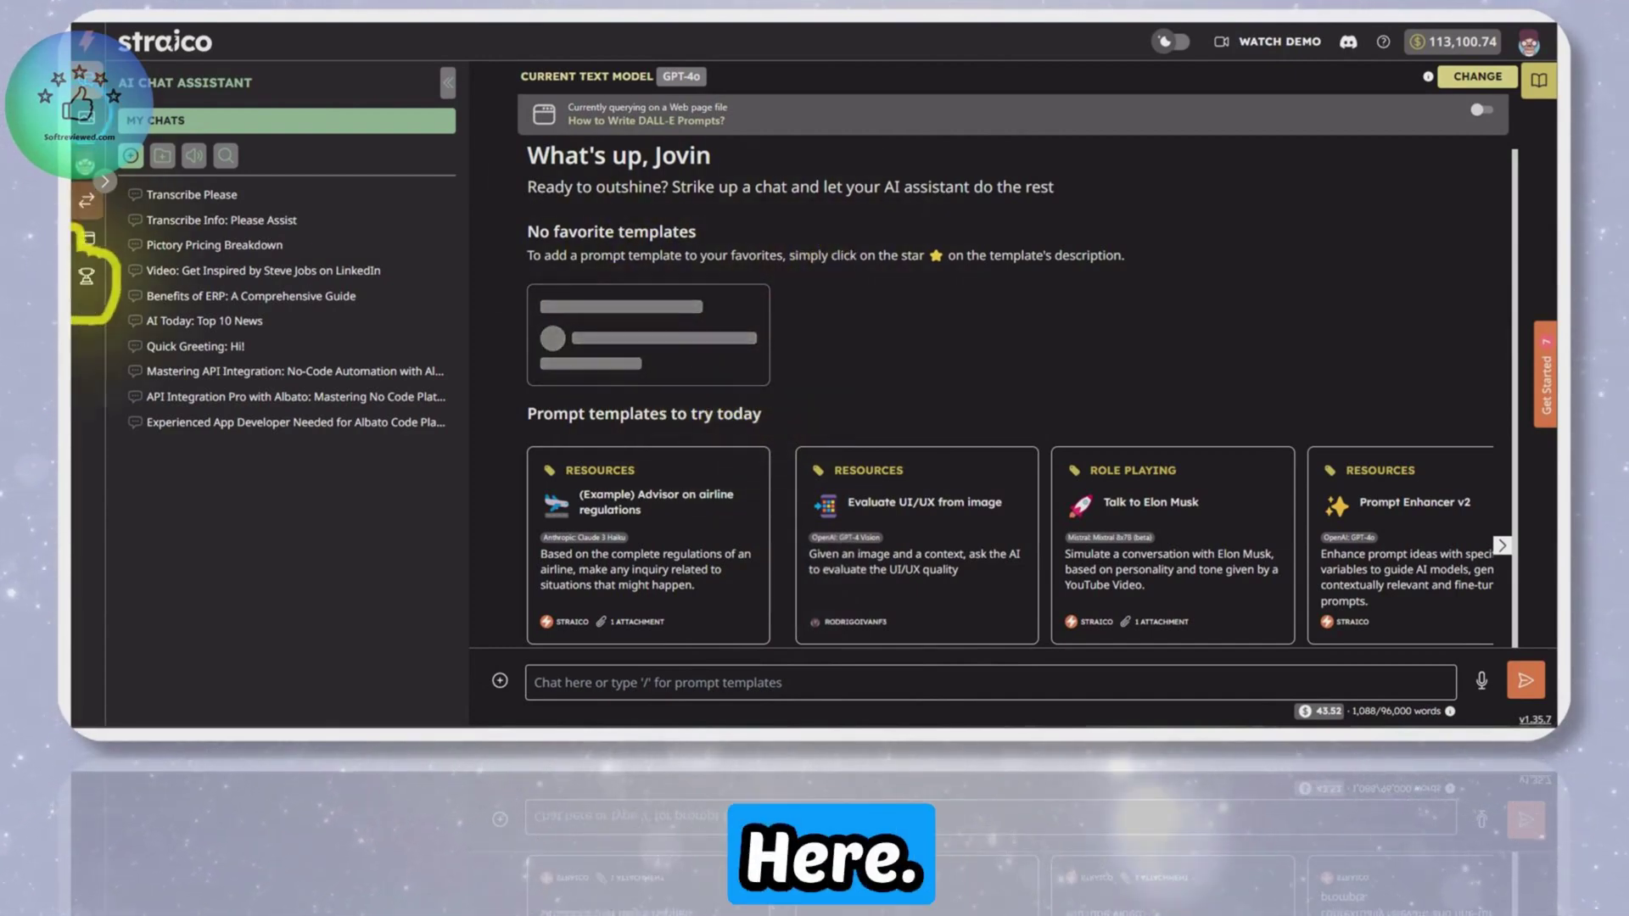
# Review the Images page's advanced Stable Diffusion model options, keeping SDXL Beta selected
pyautogui.click(86, 166)
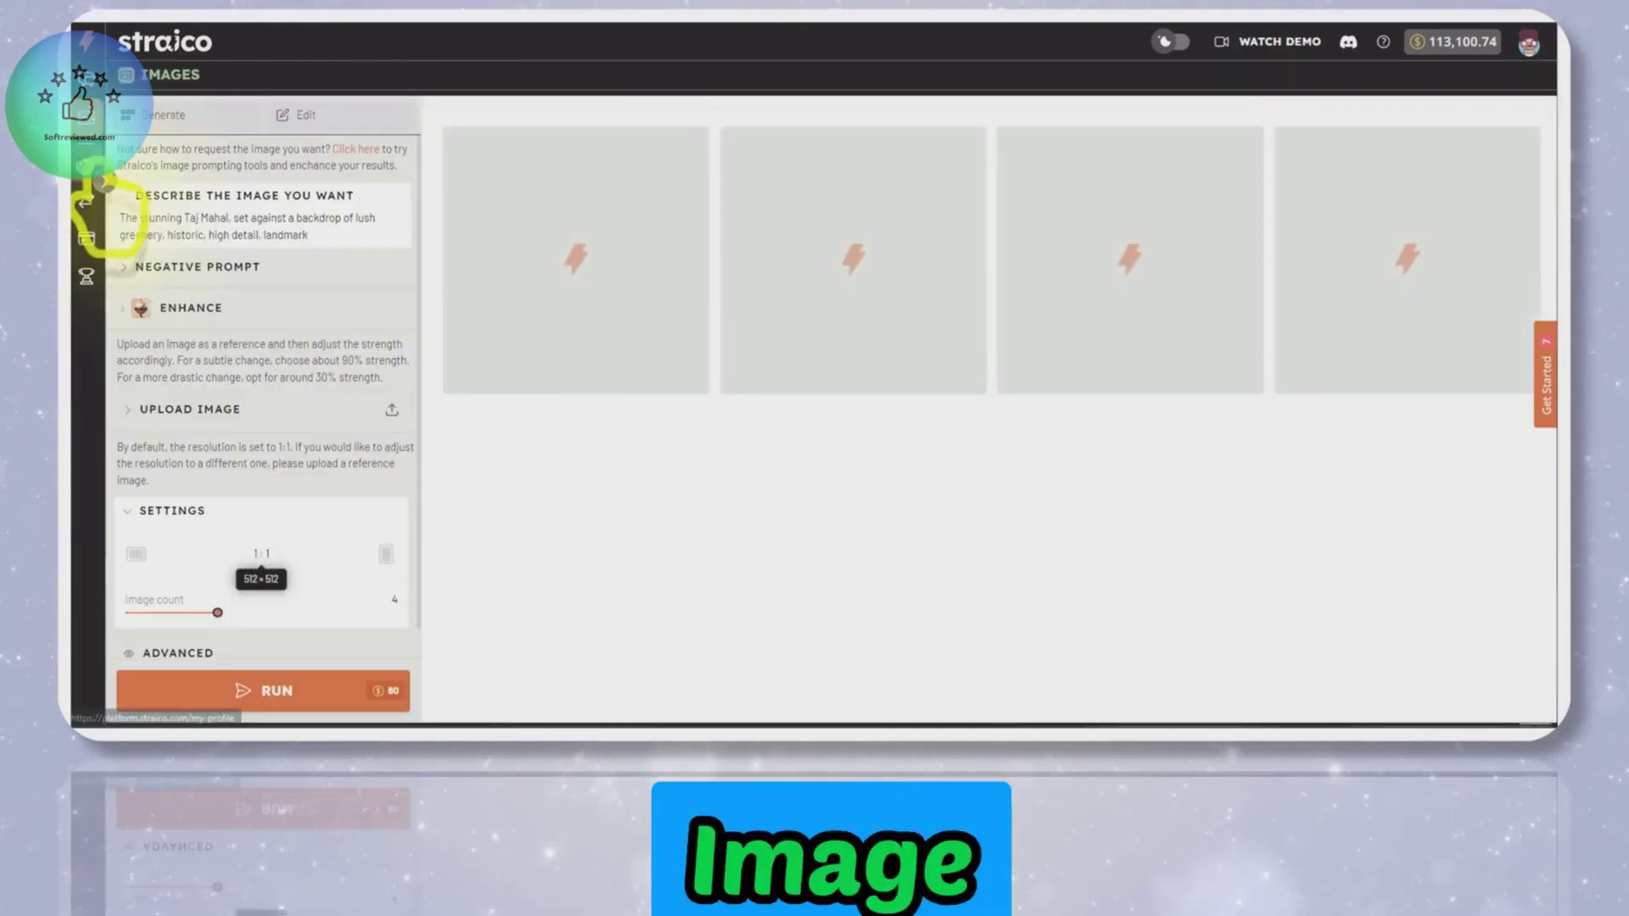
pyautogui.scroll(-1, 326, 356)
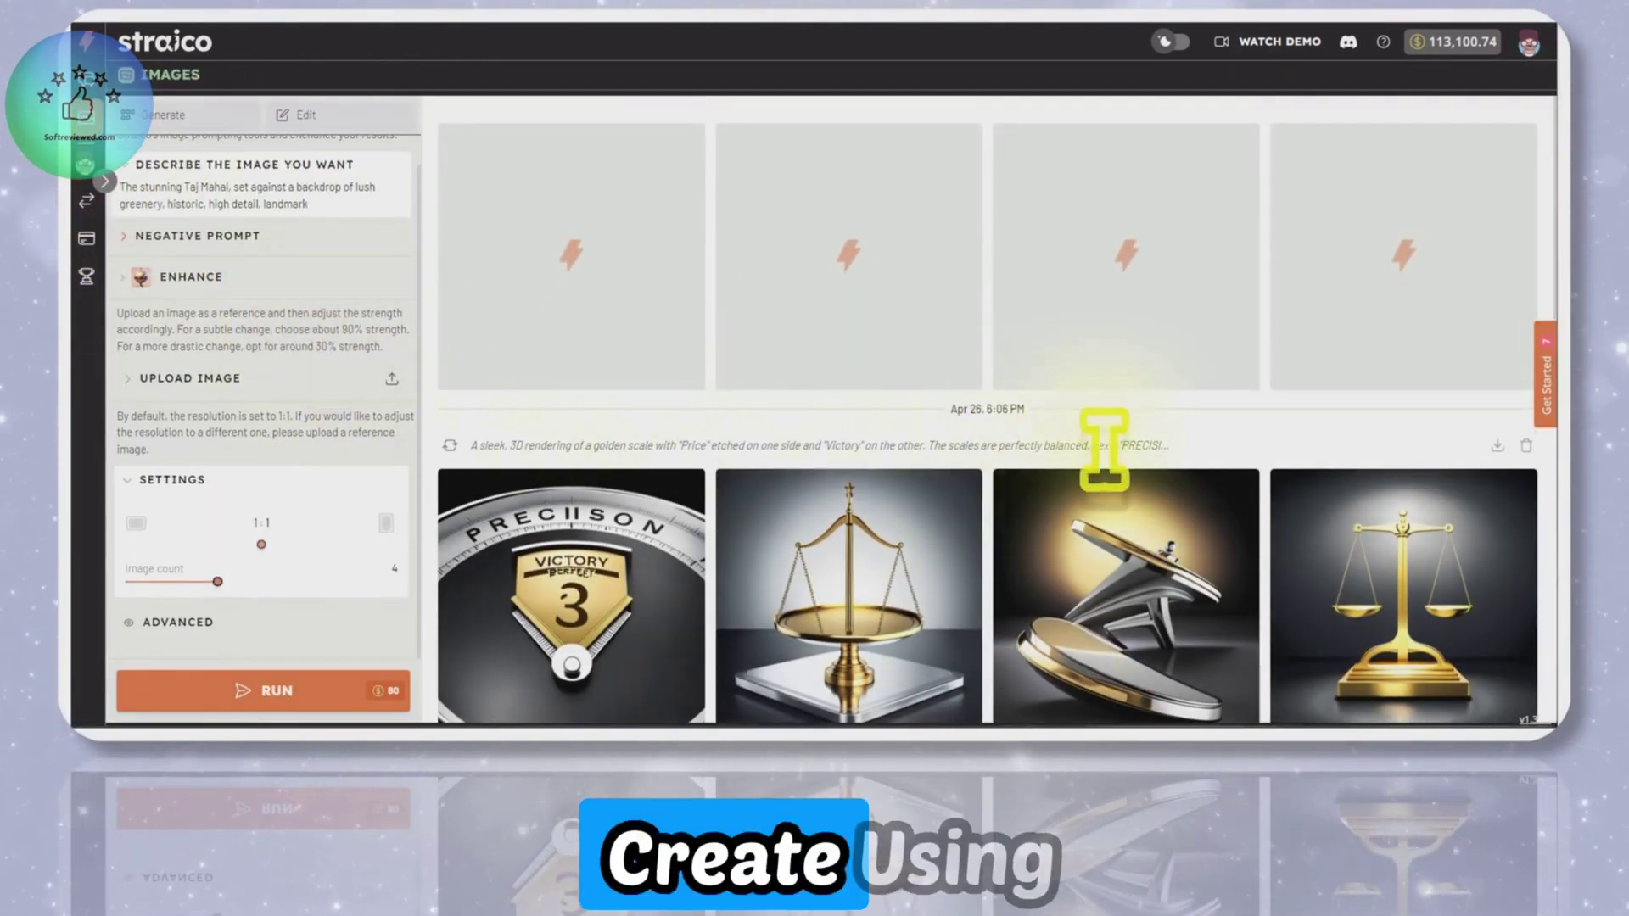
pyautogui.click(140, 623)
pyautogui.scroll(-3, 254, 586)
pyautogui.click(259, 568)
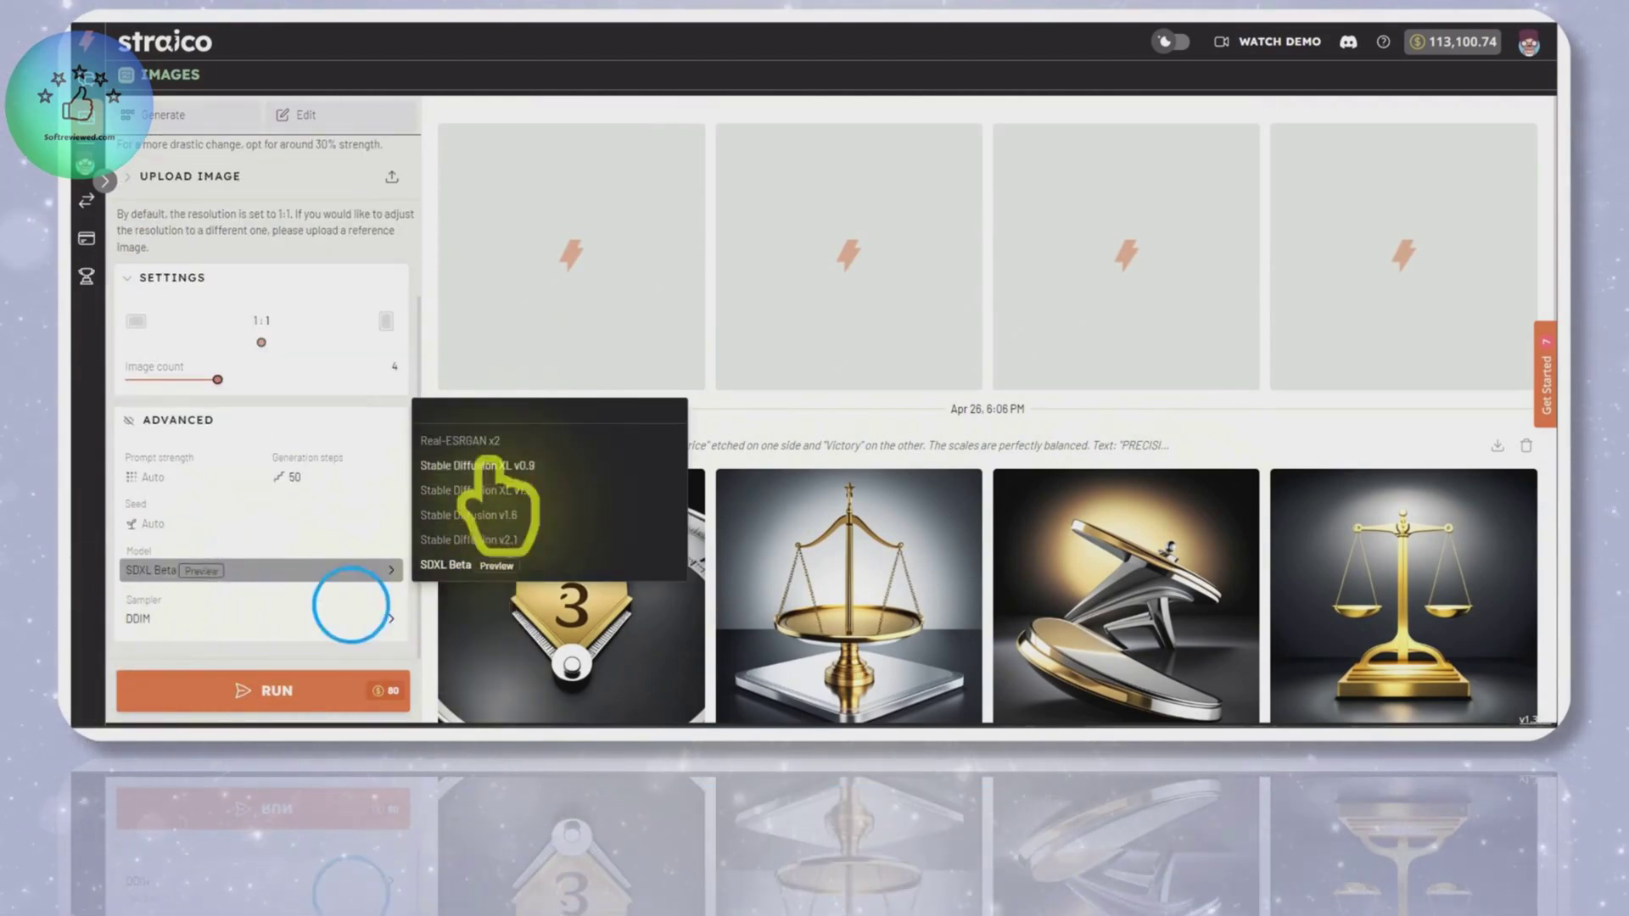
pyautogui.click(352, 609)
pyautogui.scroll(3, 314, 449)
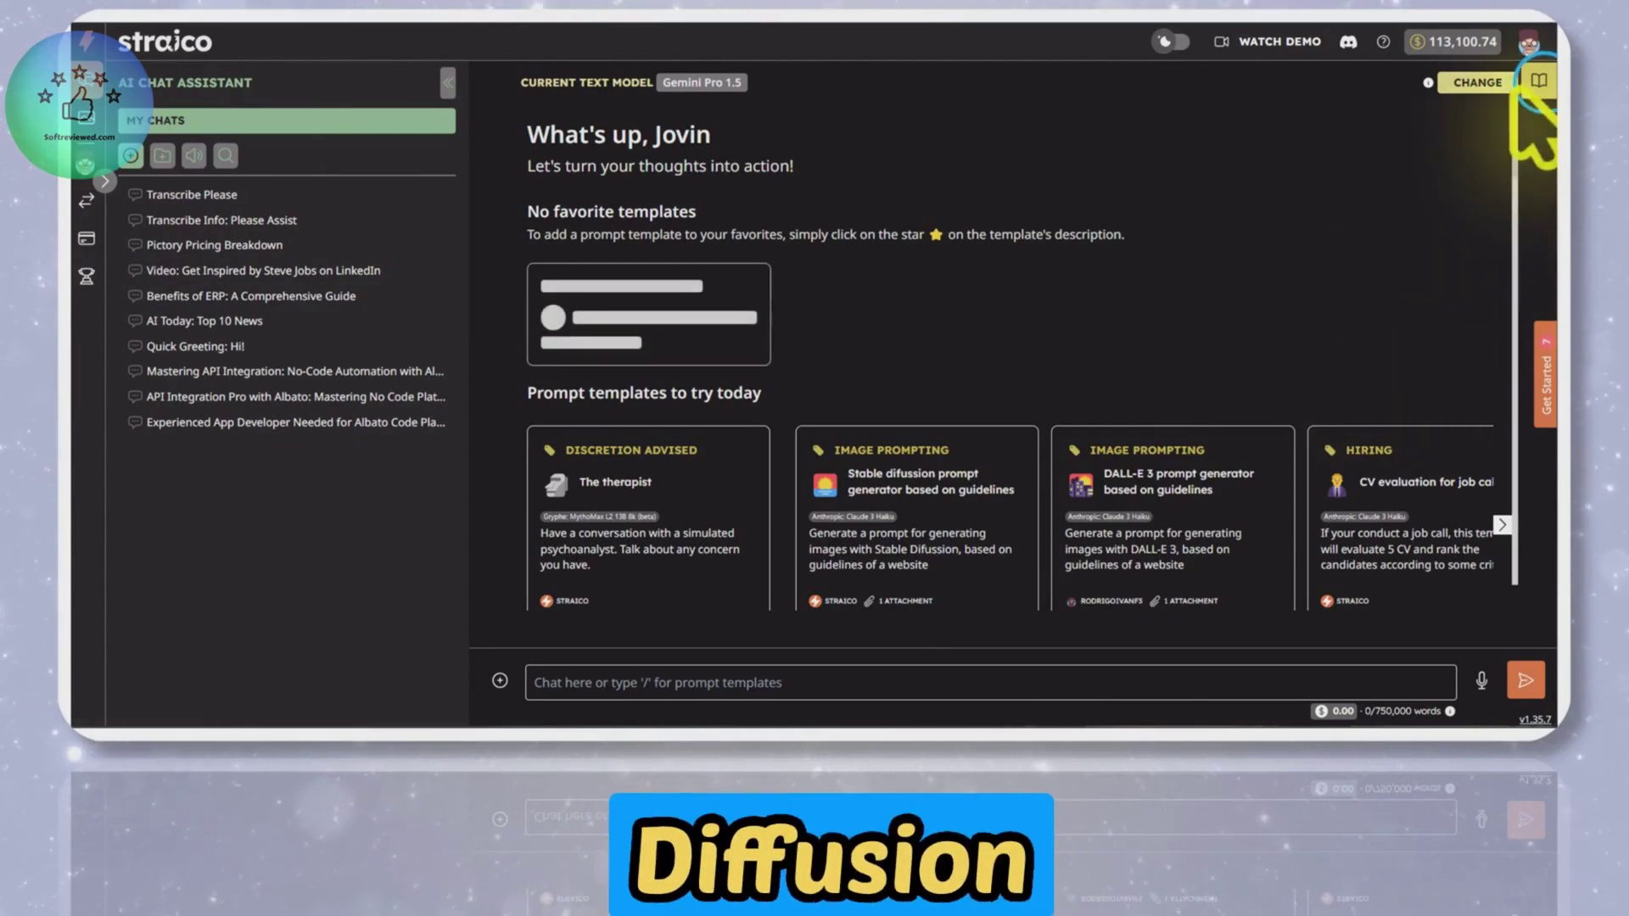
# Start the Create image with DALL-E 3 template and dictate a woman holding an 'I love cats' sign
pyautogui.click(1537, 80)
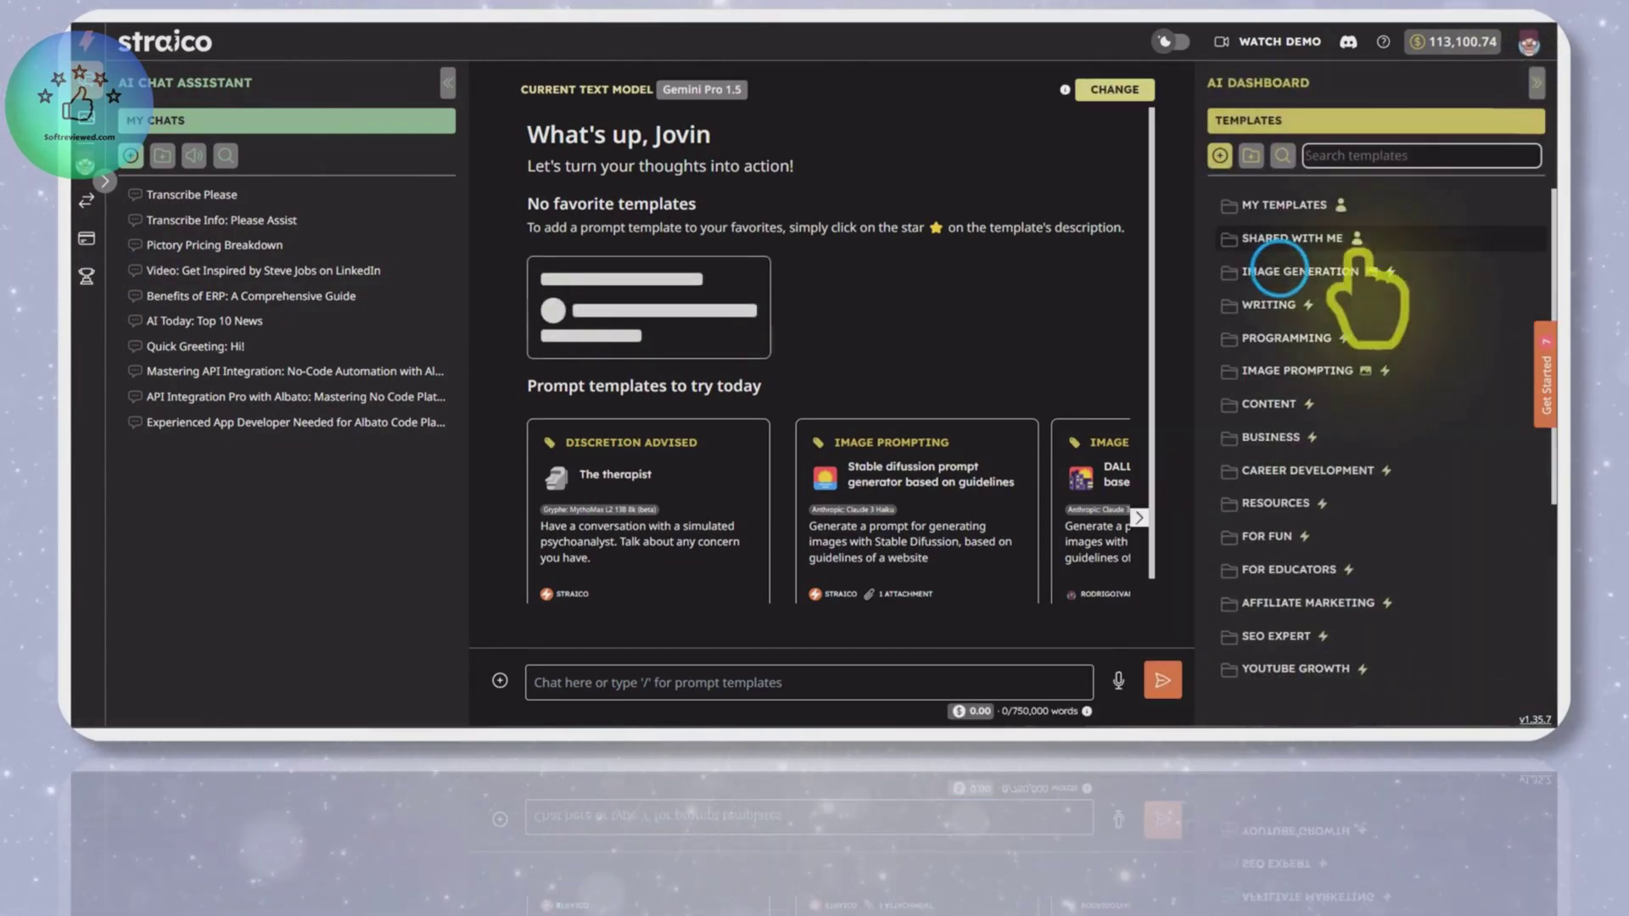
pyautogui.click(1298, 272)
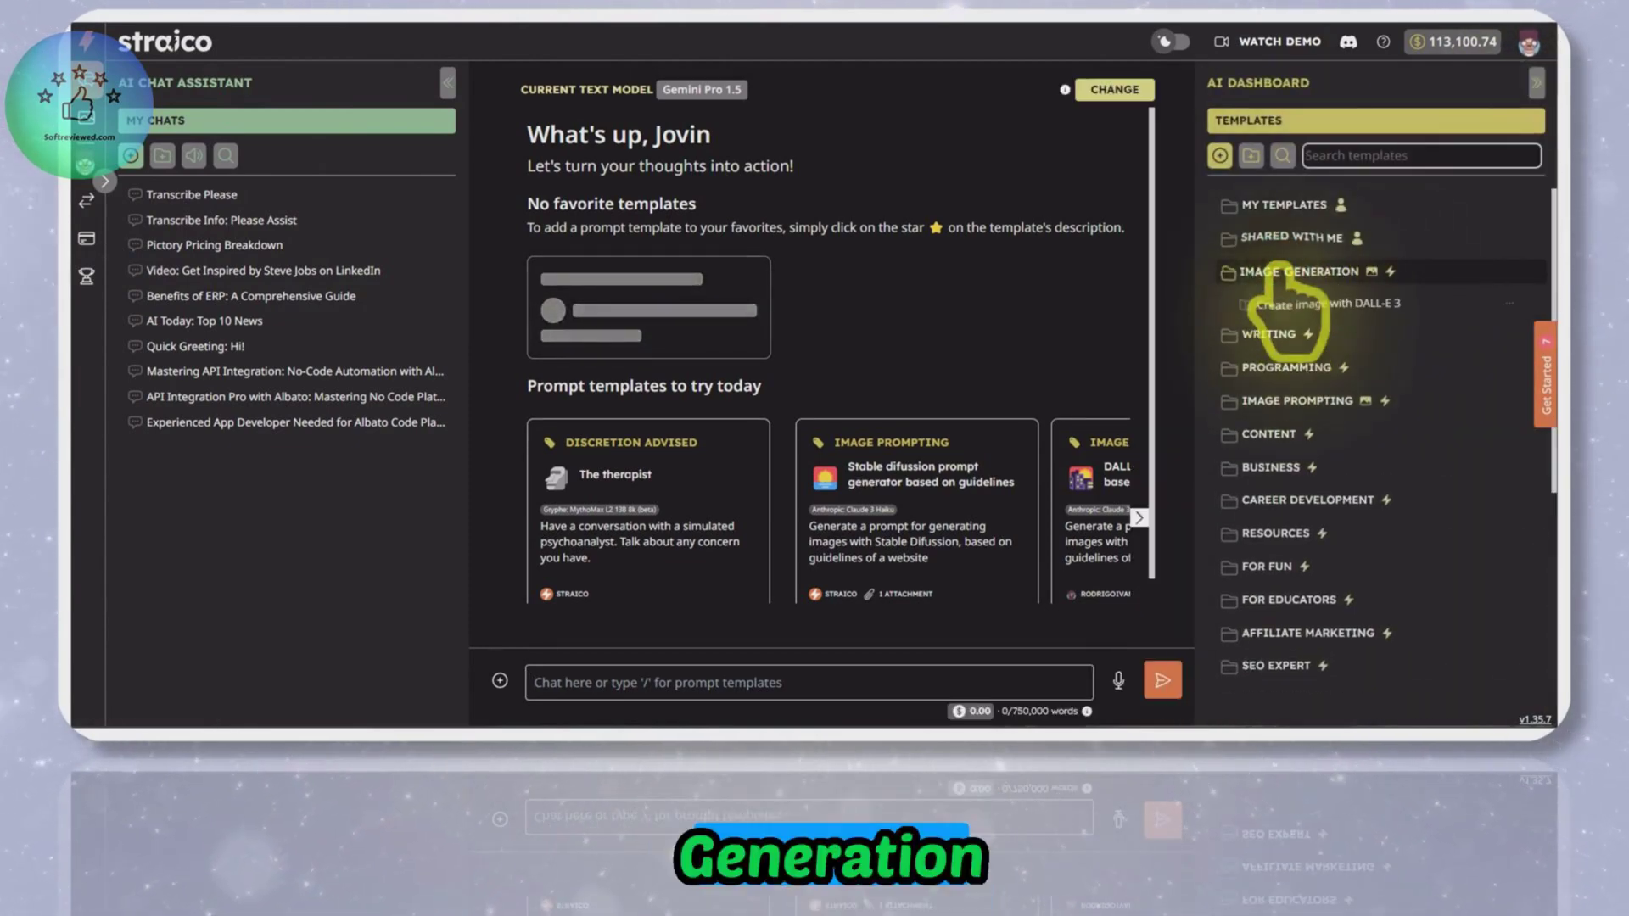
pyautogui.click(1334, 302)
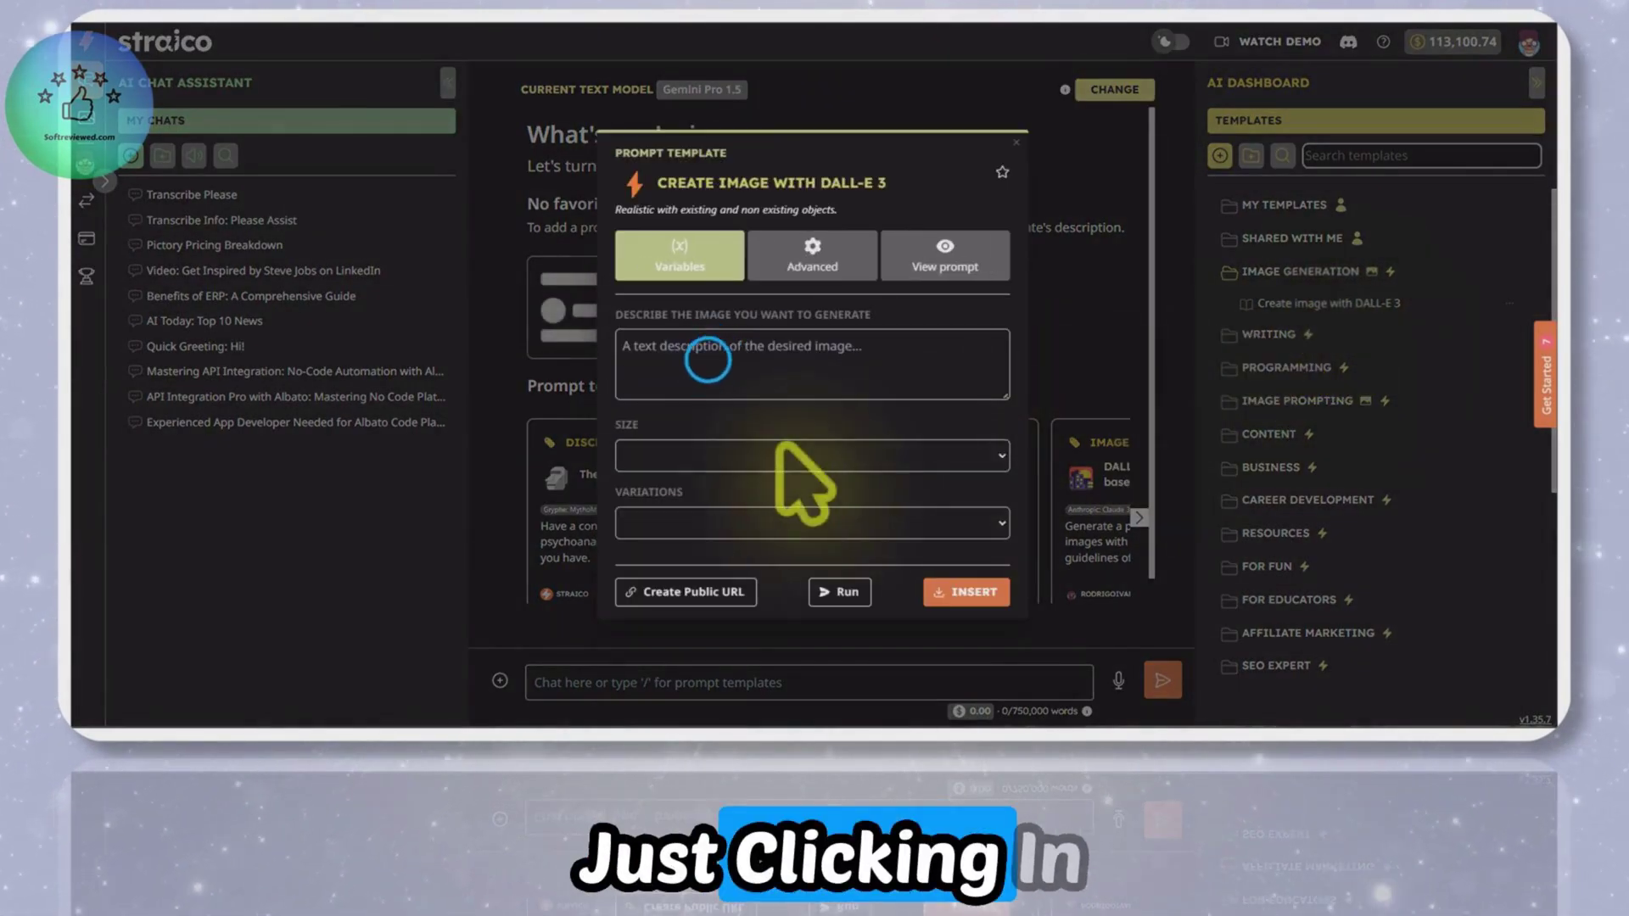
pyautogui.click(708, 360)
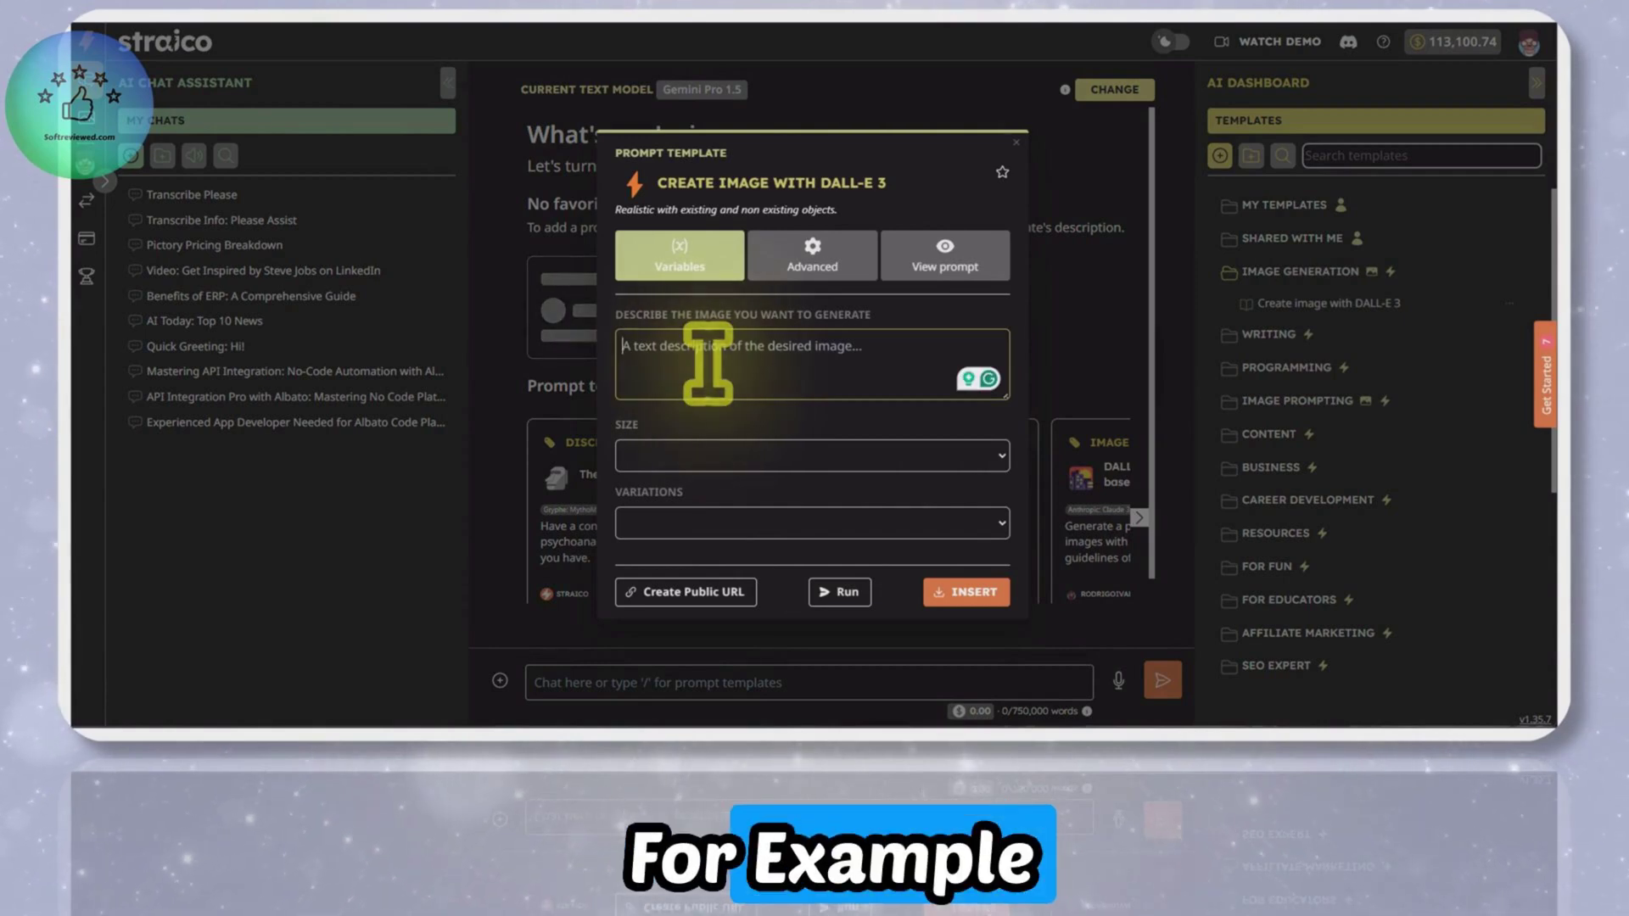
pyautogui.press('super+h')
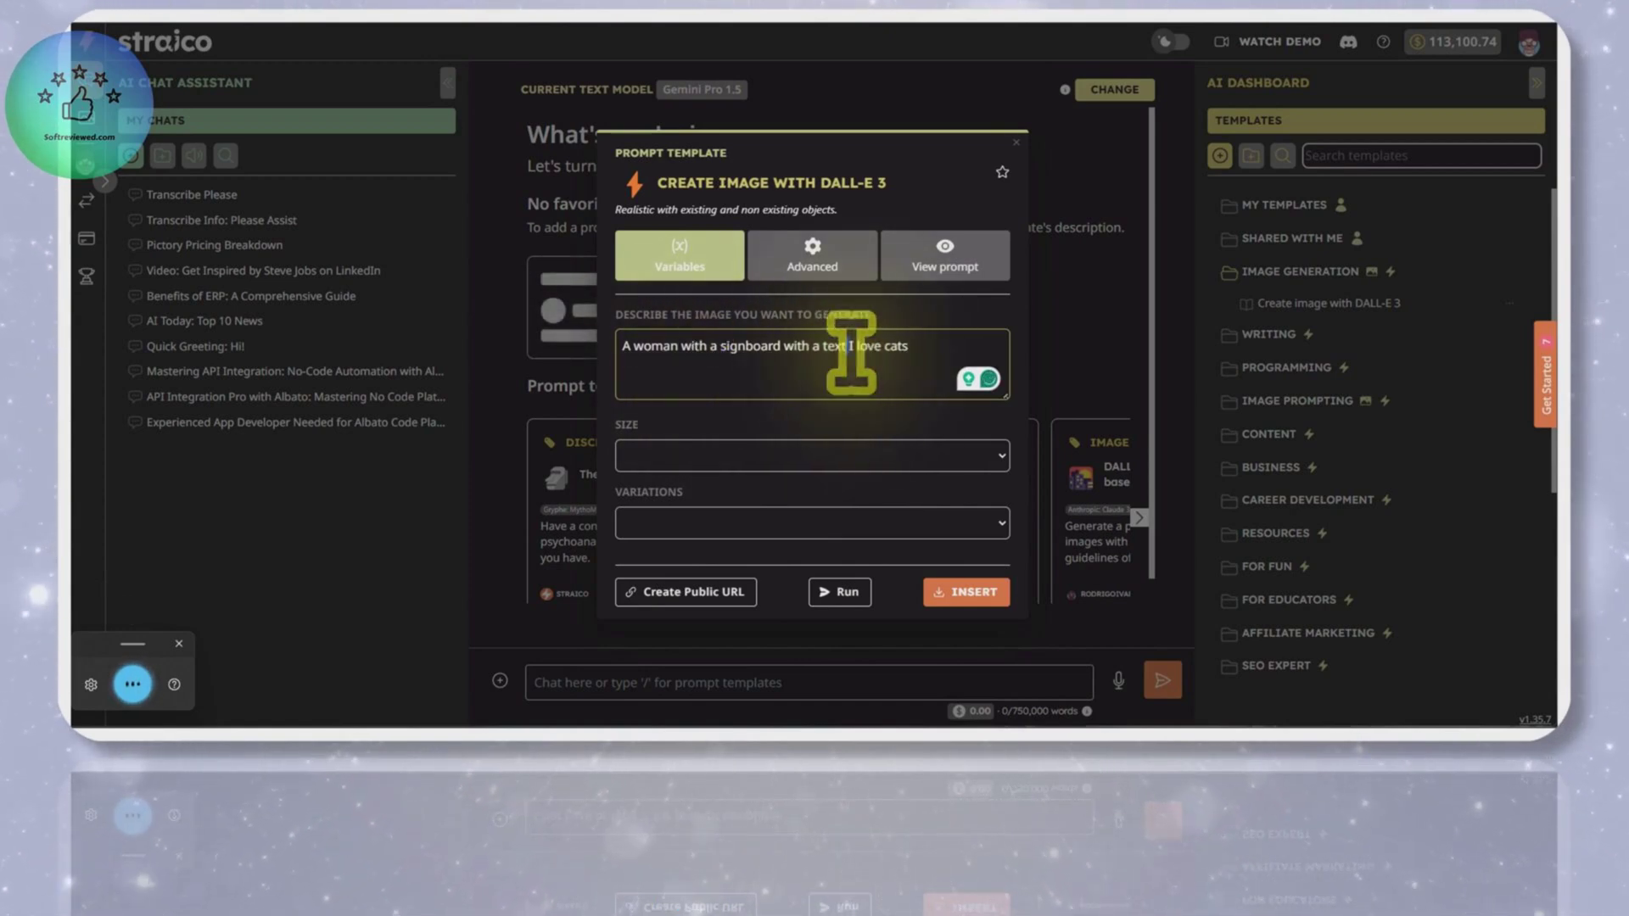
pyautogui.click(914, 348)
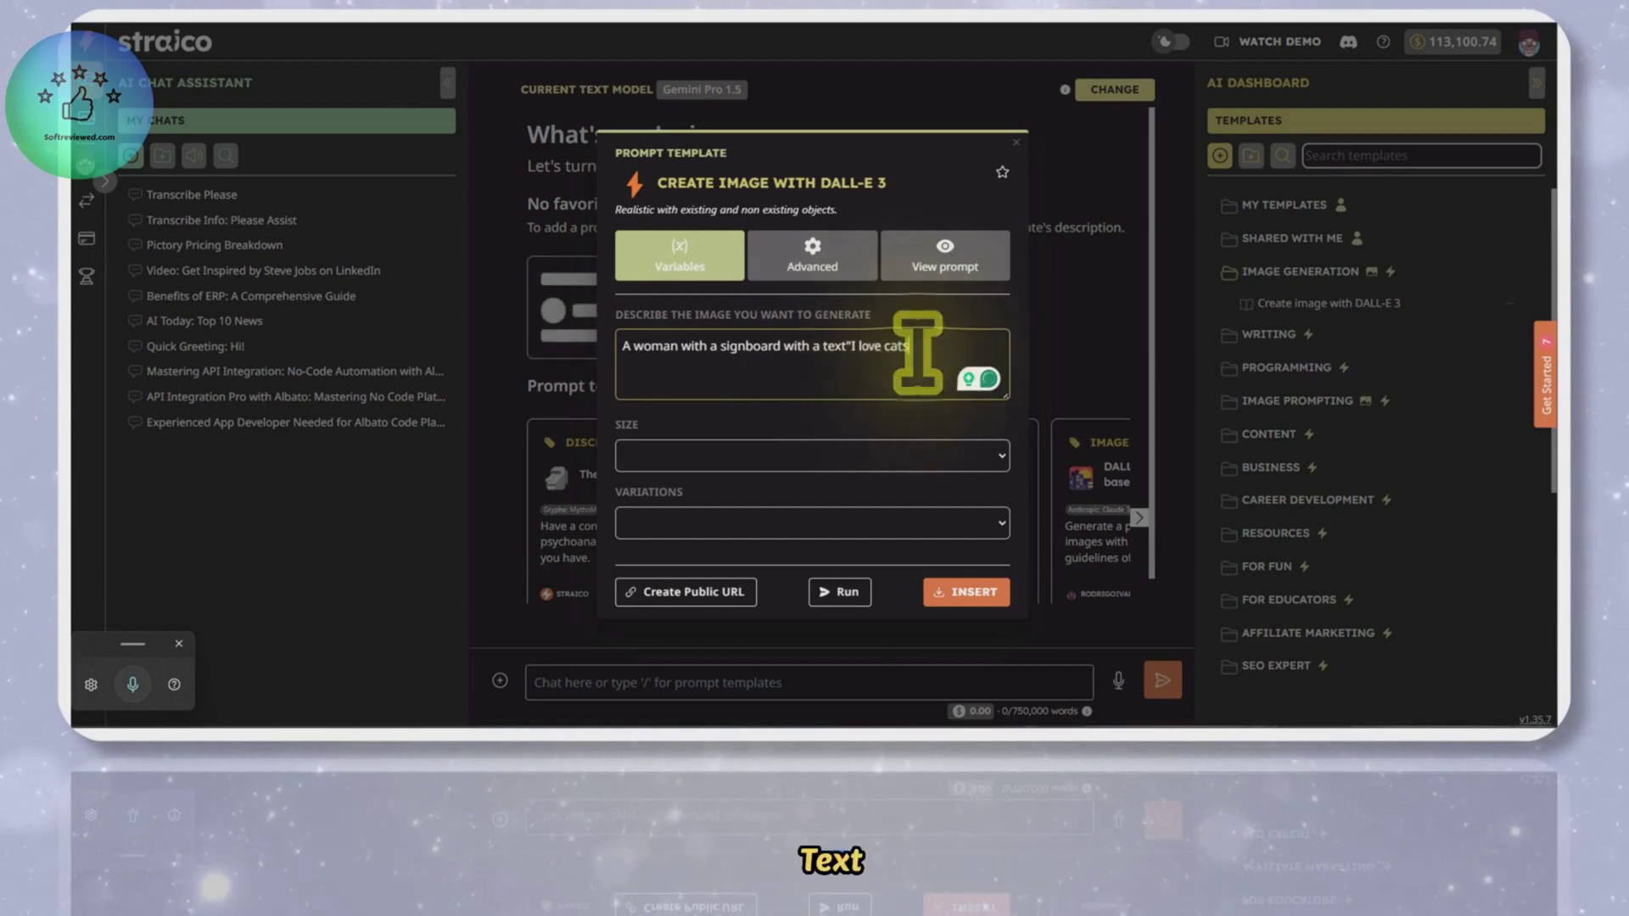
pyautogui.write('"')
# Set landscape 1792x1024 size and 3 variations, then insert the prompt into the chat
pyautogui.click(709, 461)
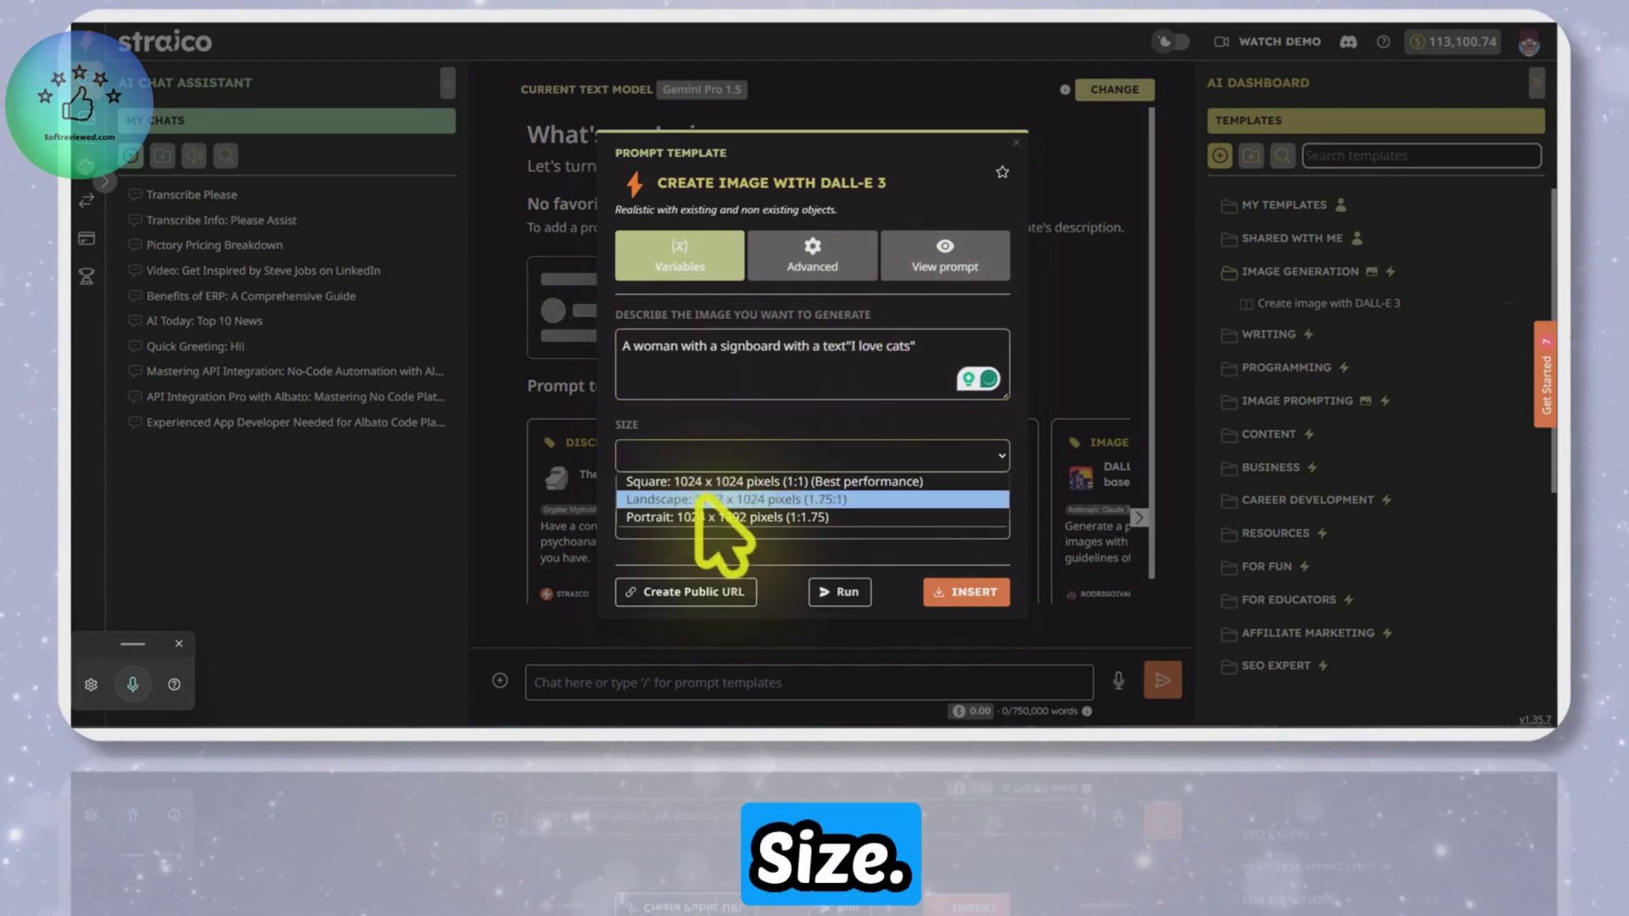
pyautogui.click(709, 499)
pyautogui.click(716, 522)
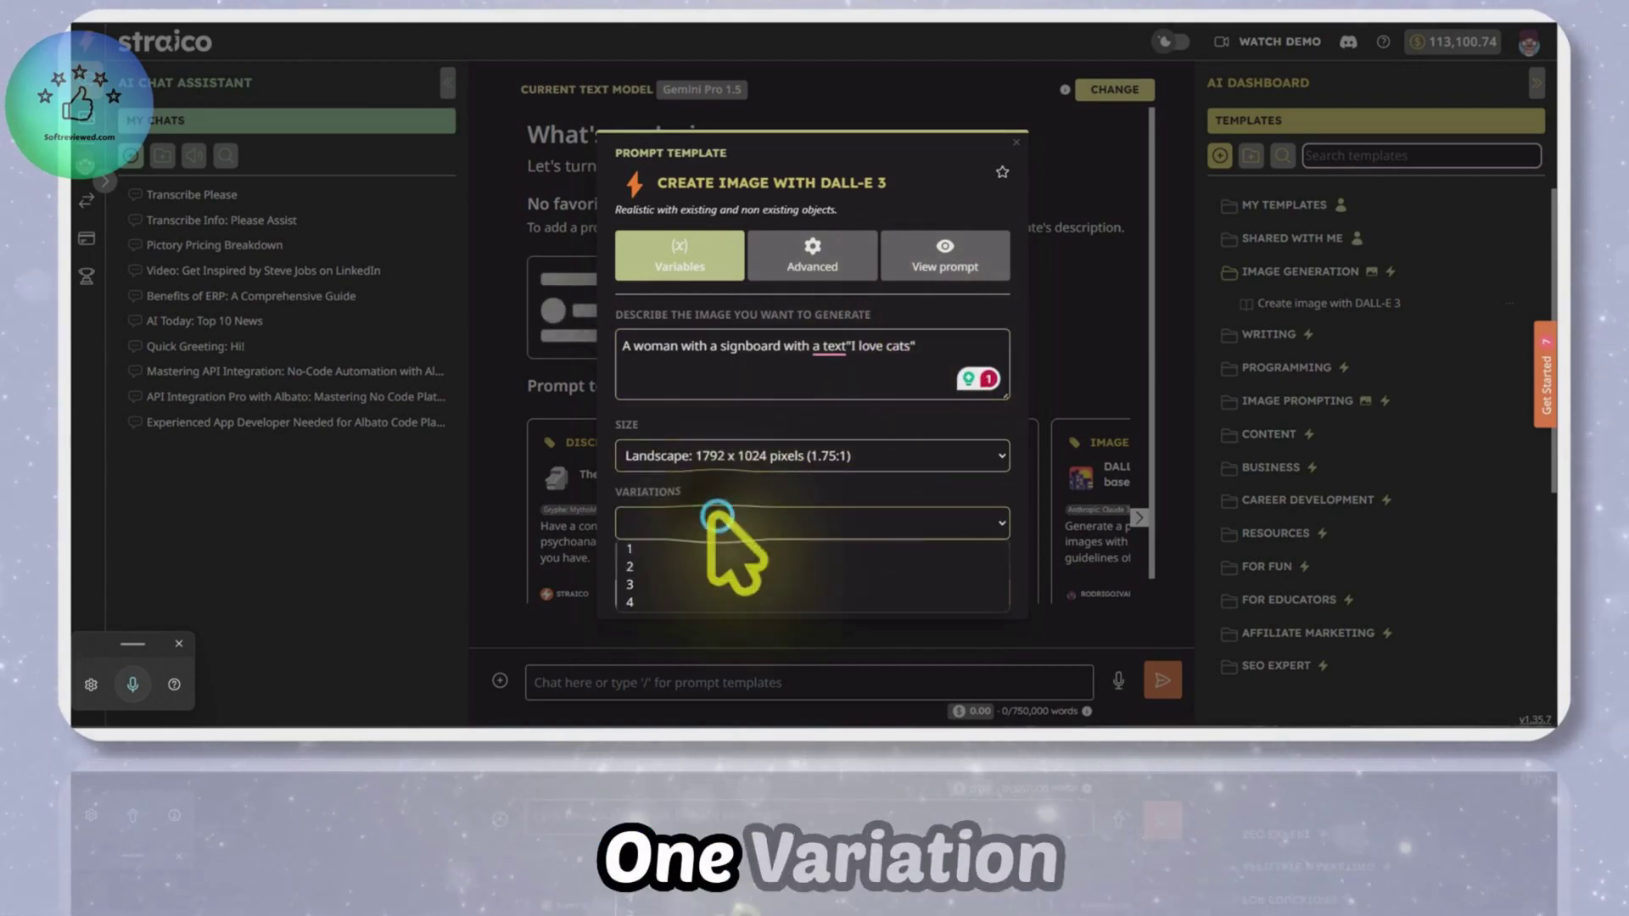
pyautogui.click(672, 585)
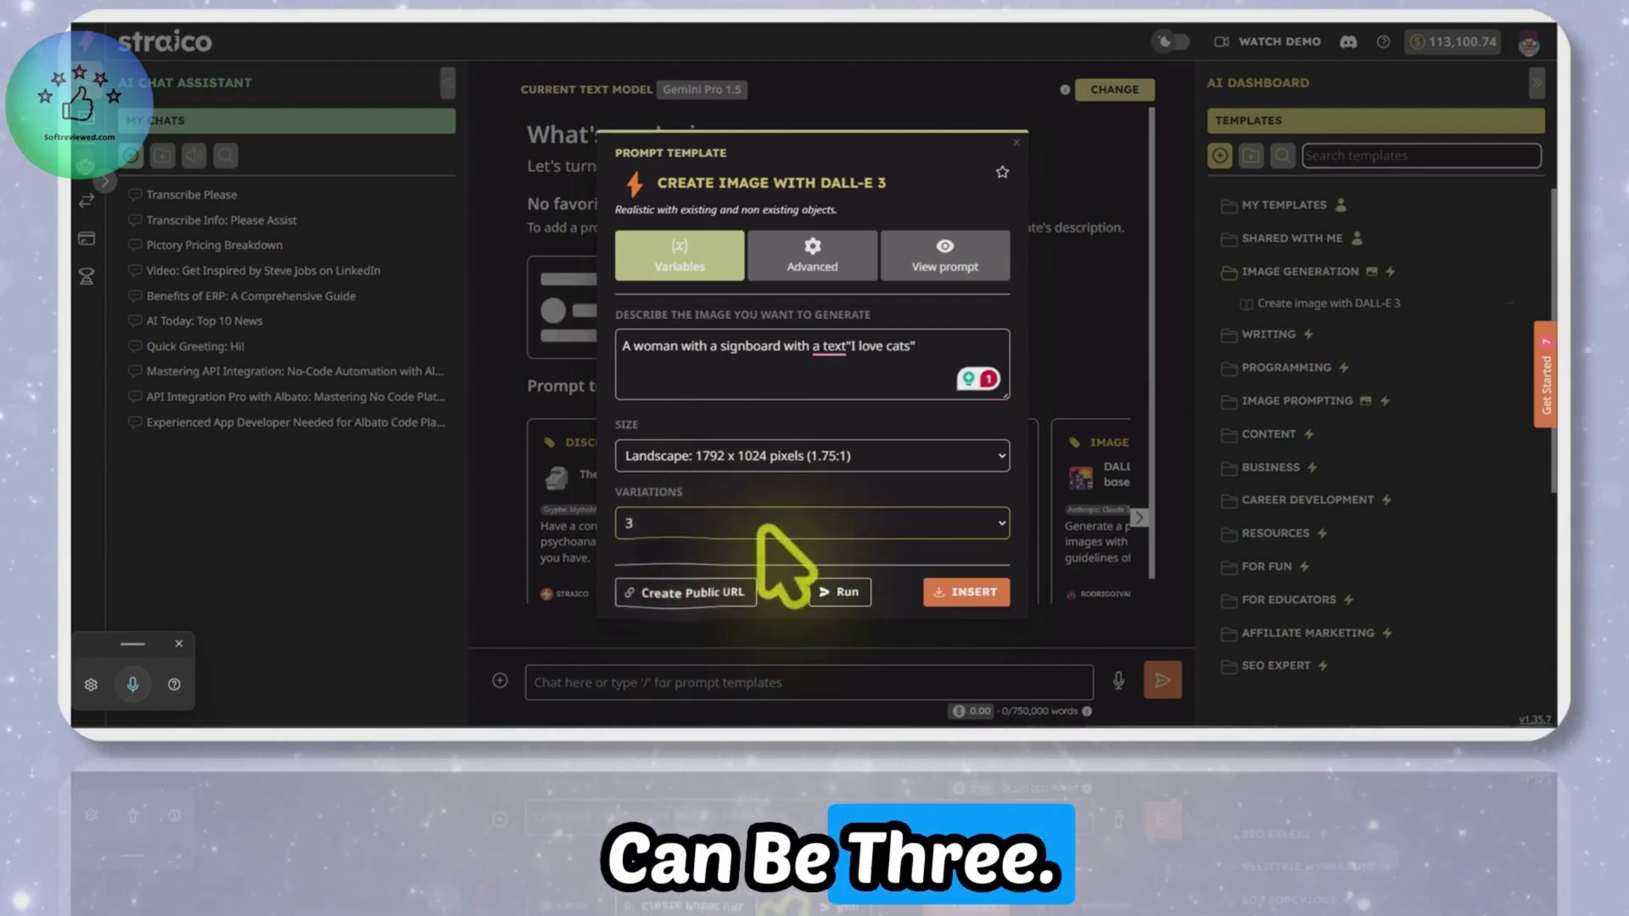
pyautogui.click(967, 592)
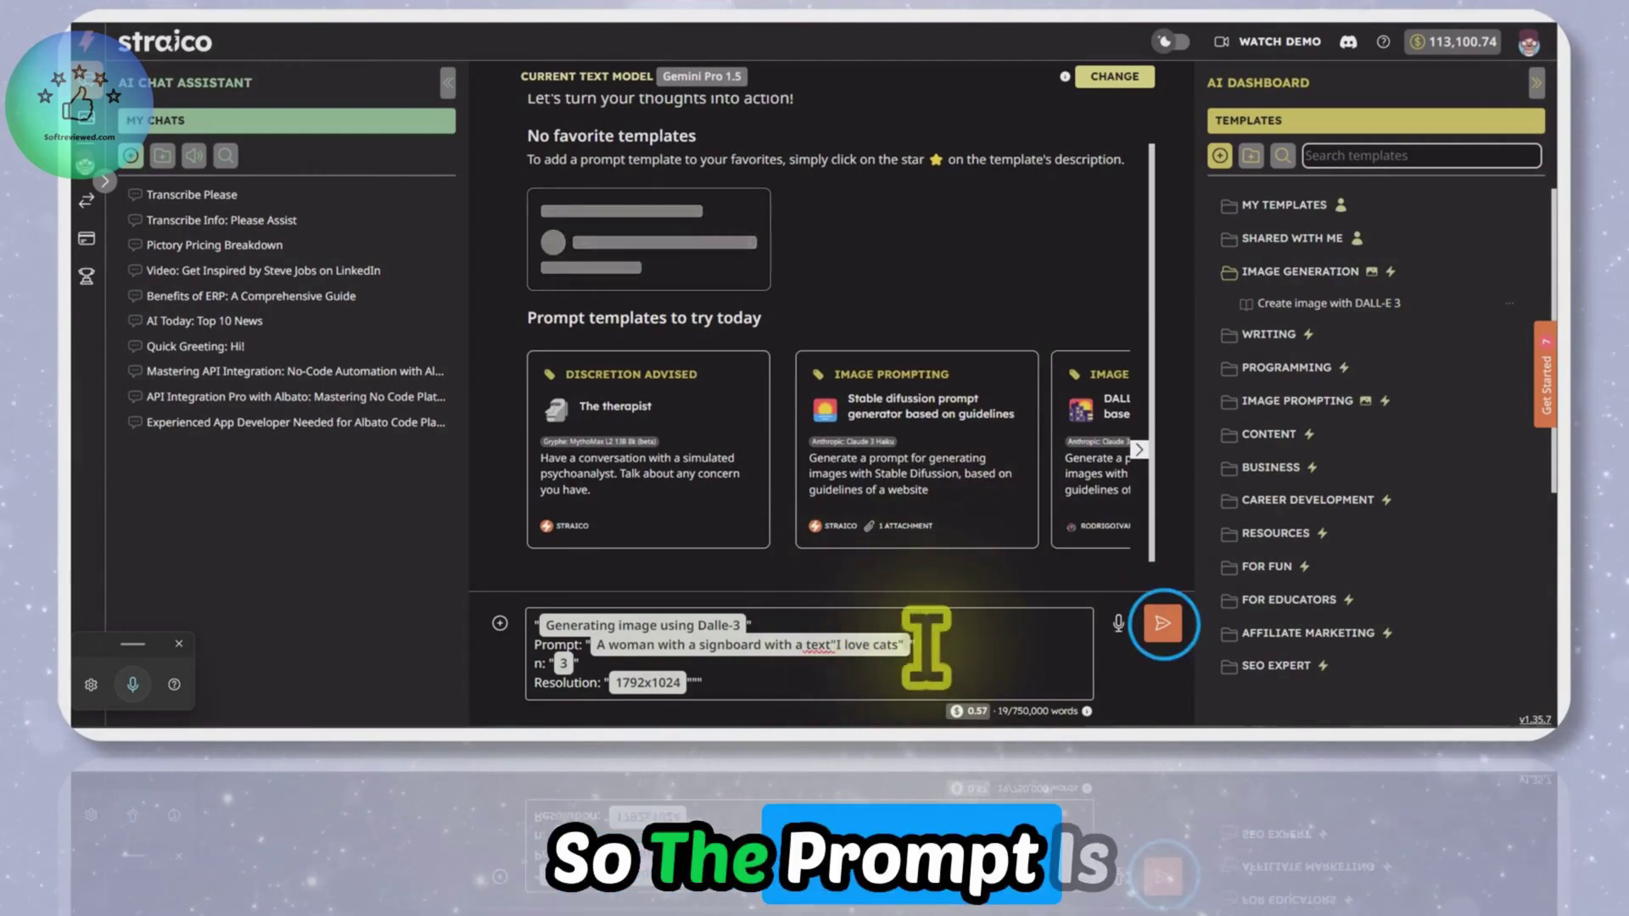
# Send the DALL-E 3 prompt and view each of the three generated images enlarged
pyautogui.click(1163, 625)
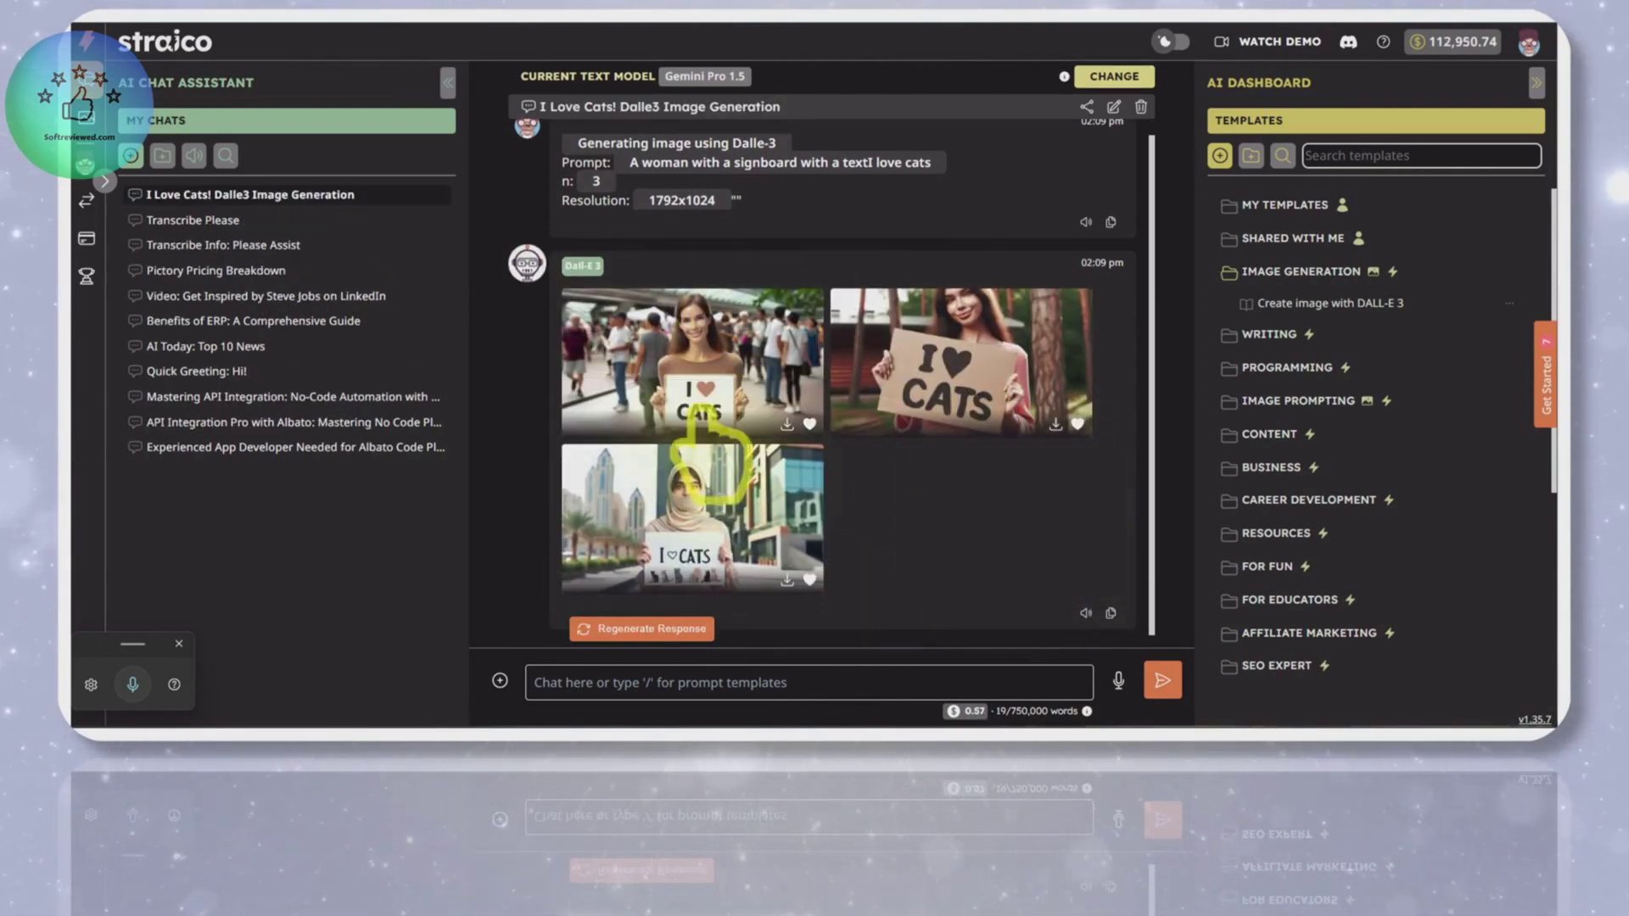
pyautogui.click(687, 373)
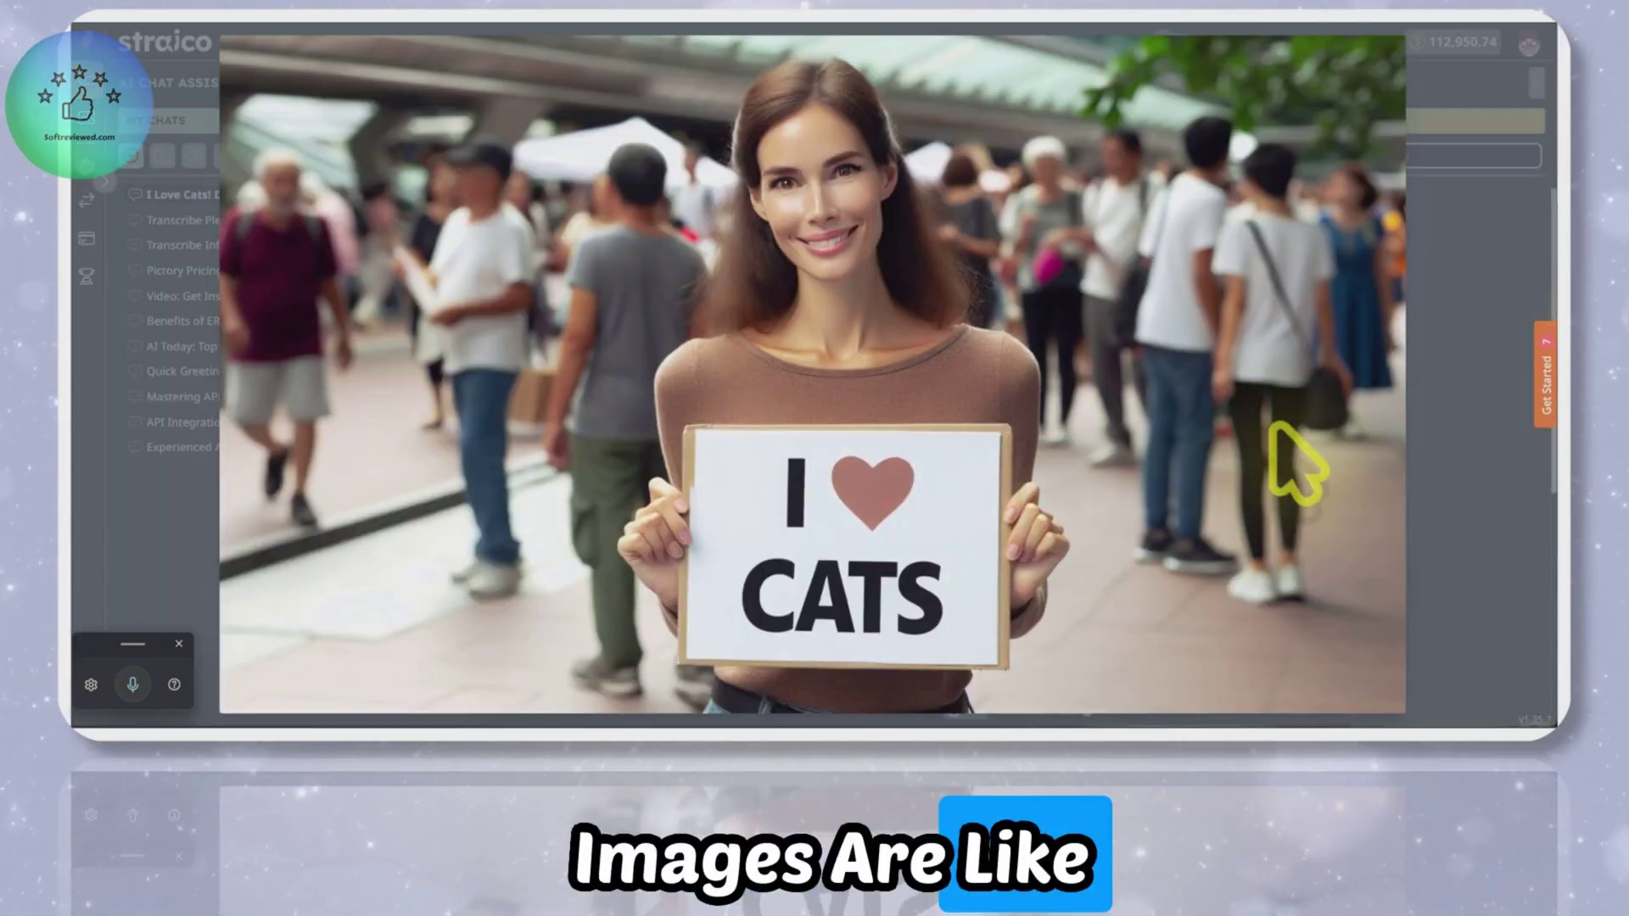
pyautogui.click(1478, 299)
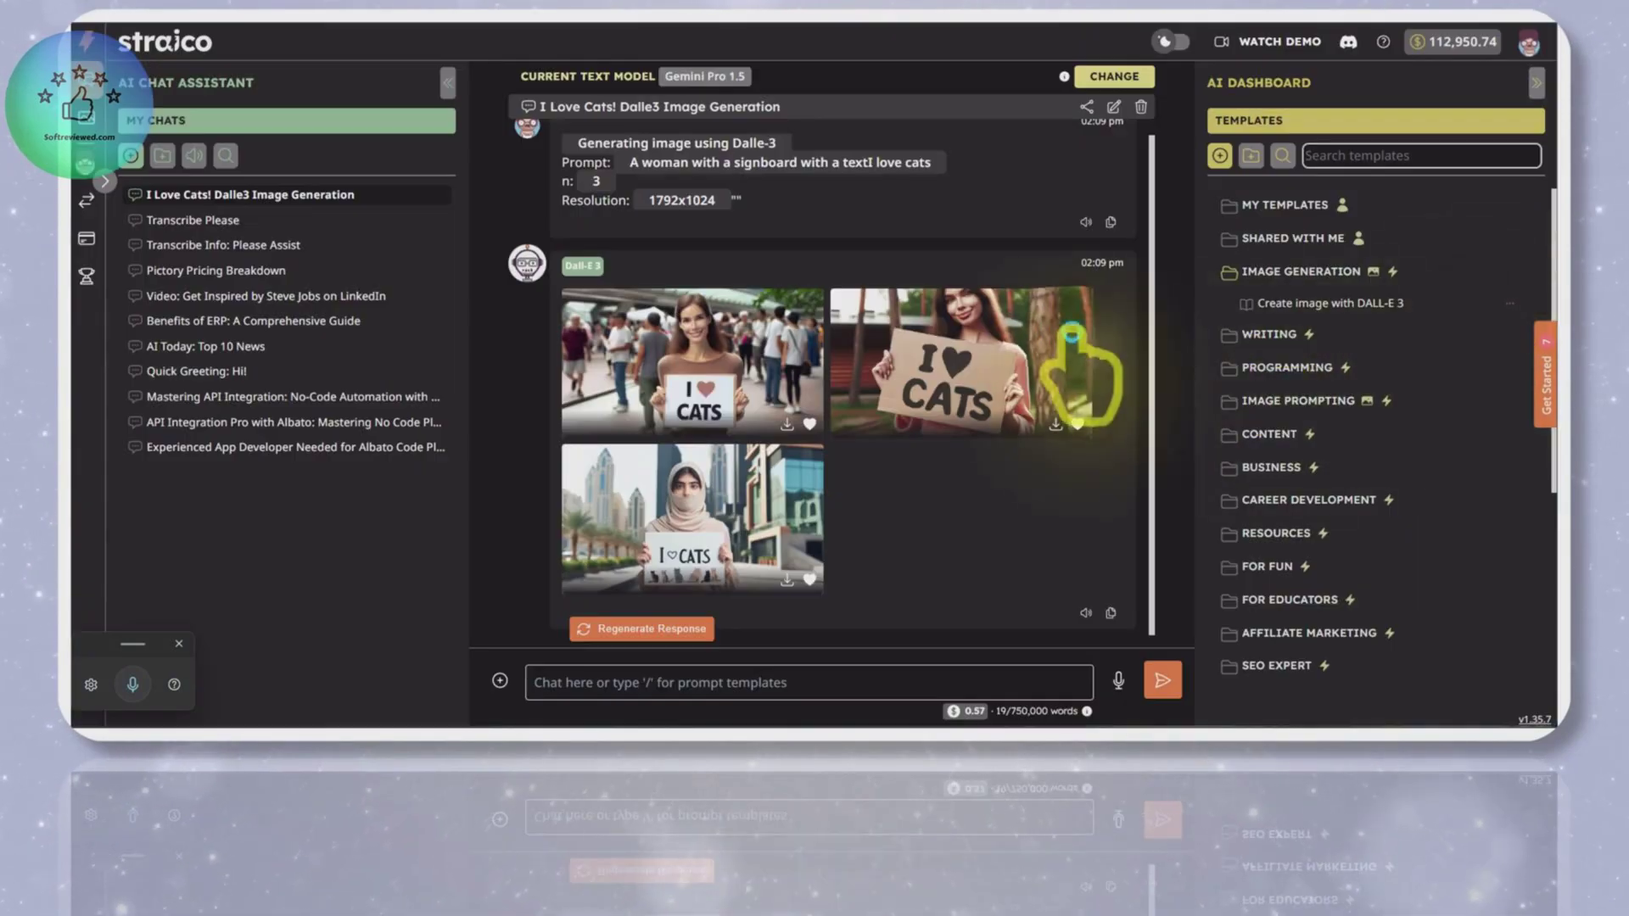
pyautogui.click(1067, 314)
pyautogui.click(1523, 377)
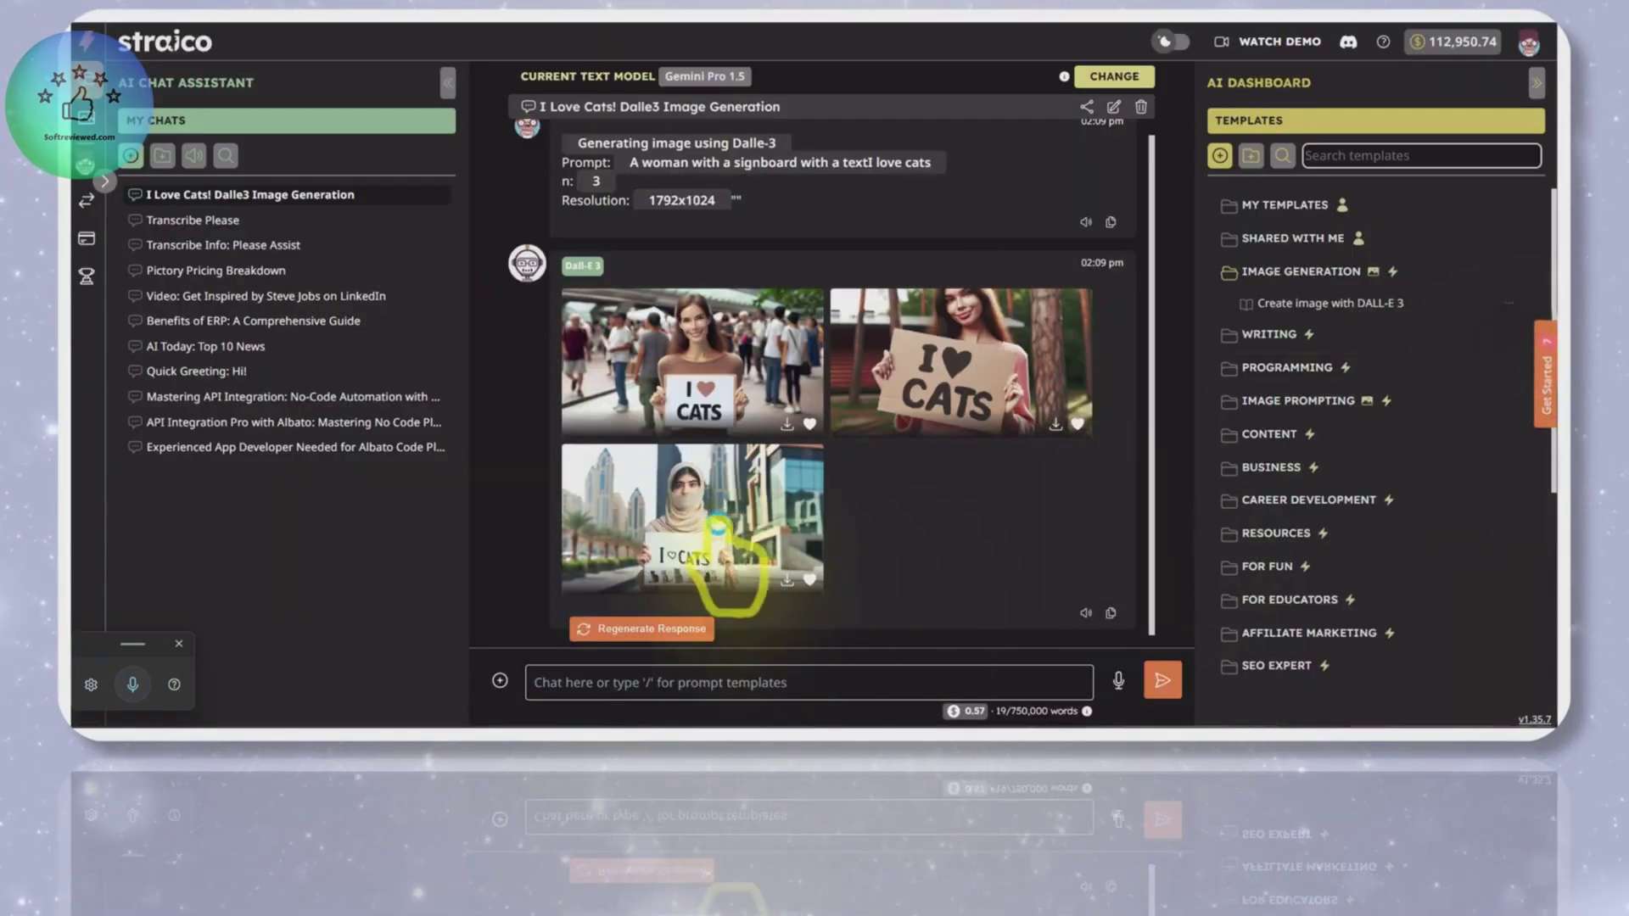
pyautogui.click(727, 473)
pyautogui.click(1531, 284)
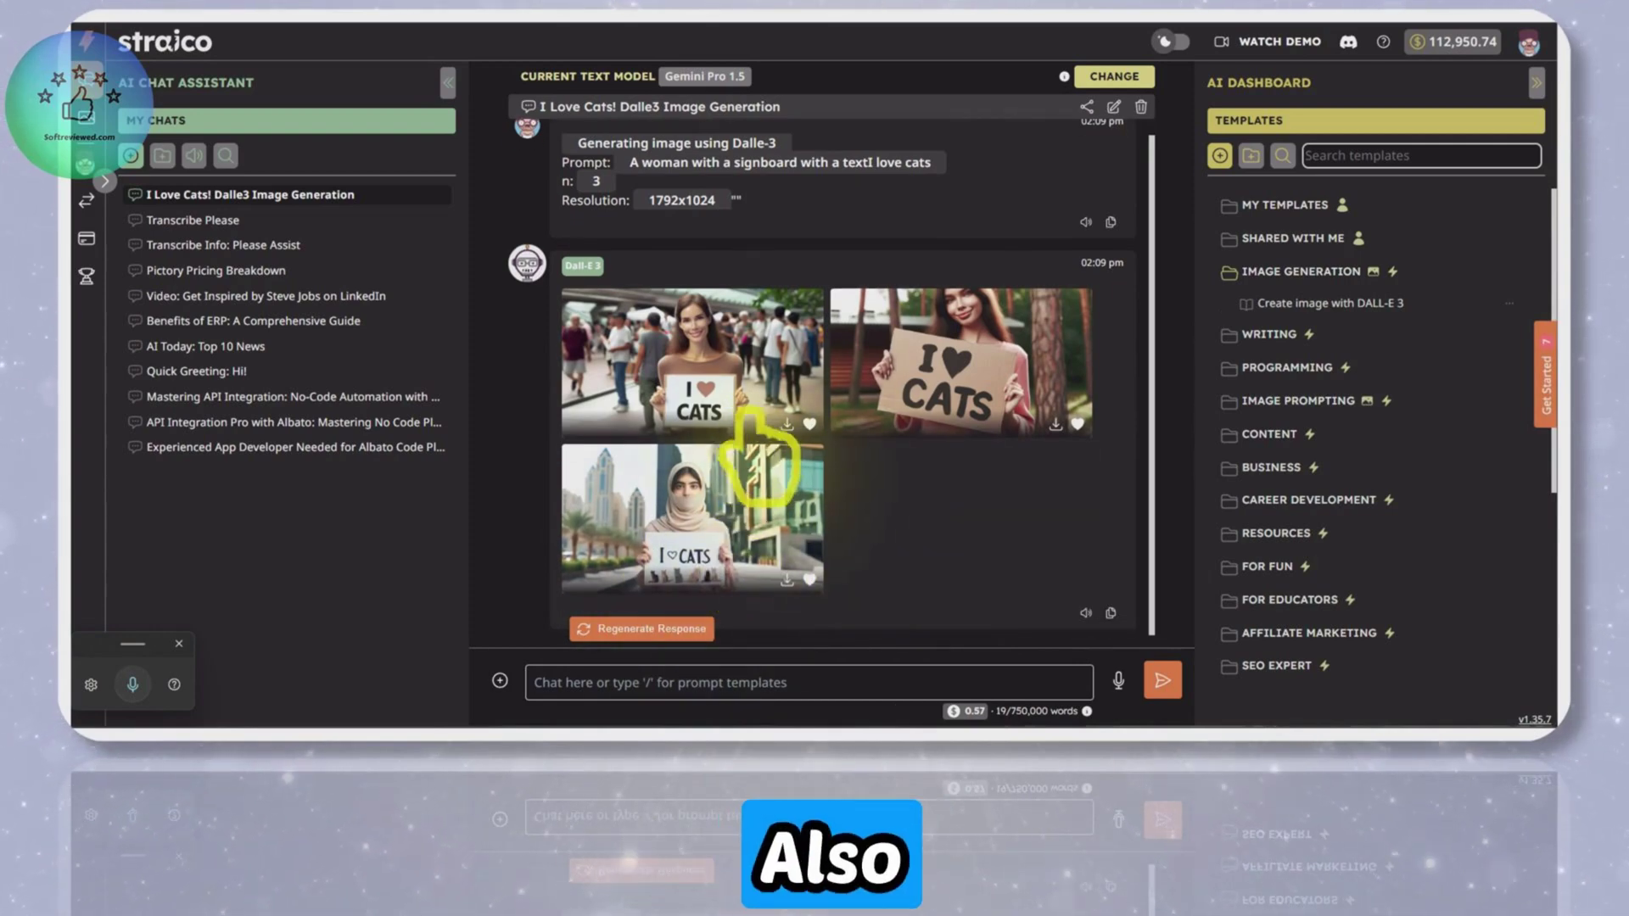
pyautogui.scroll(-5, 1281, 293)
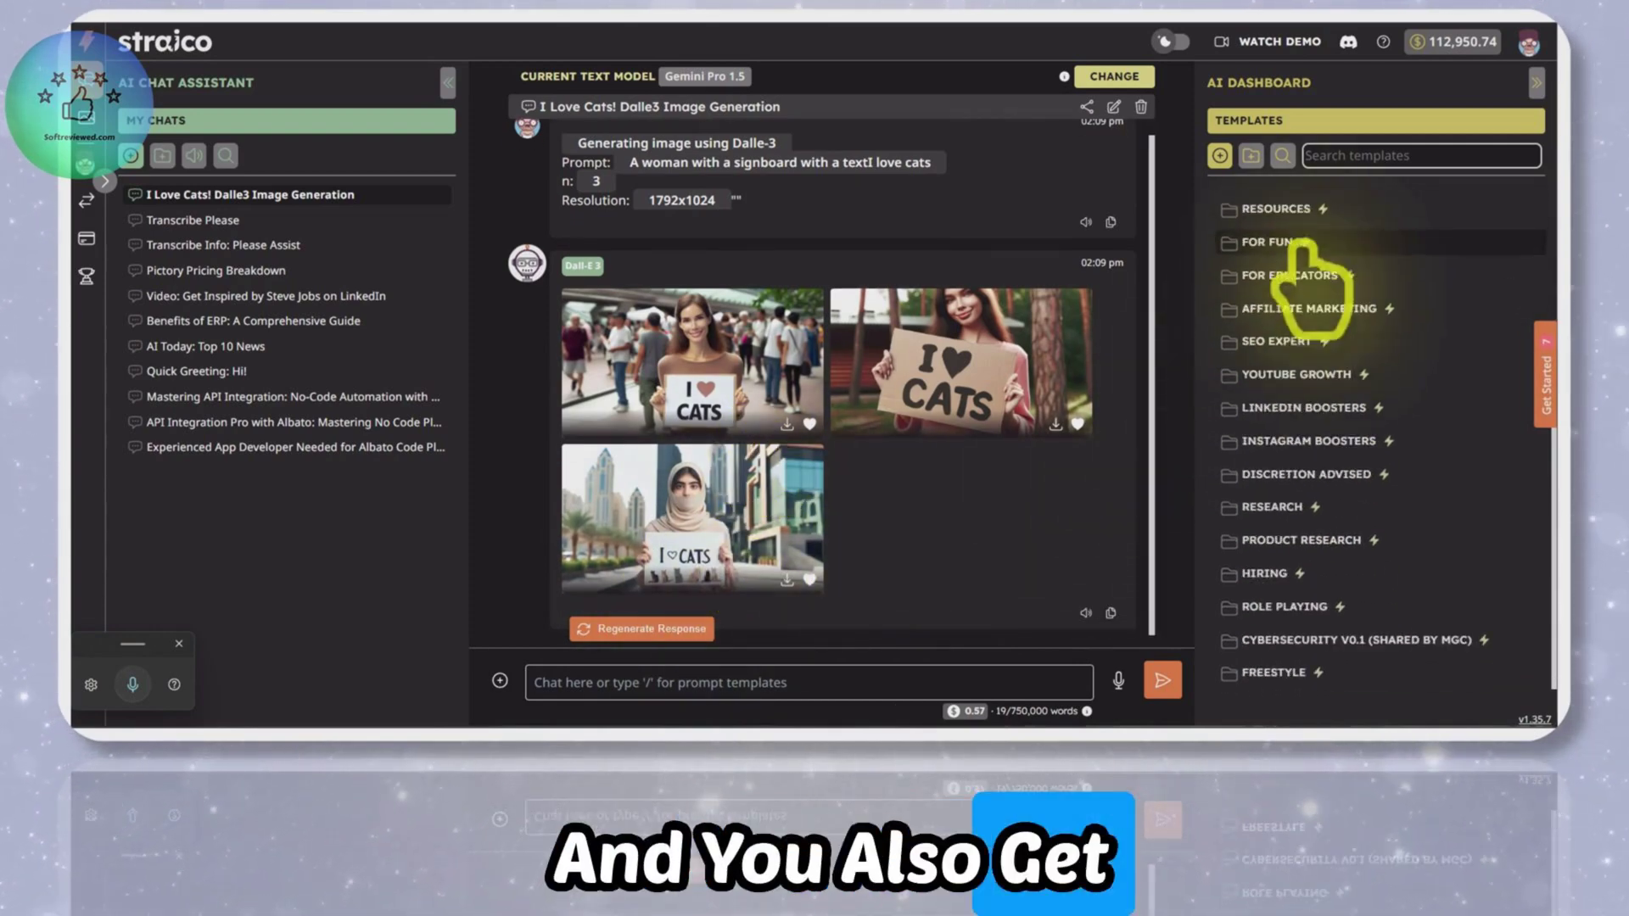
pyautogui.scroll(2, 1264, 433)
pyautogui.click(1254, 422)
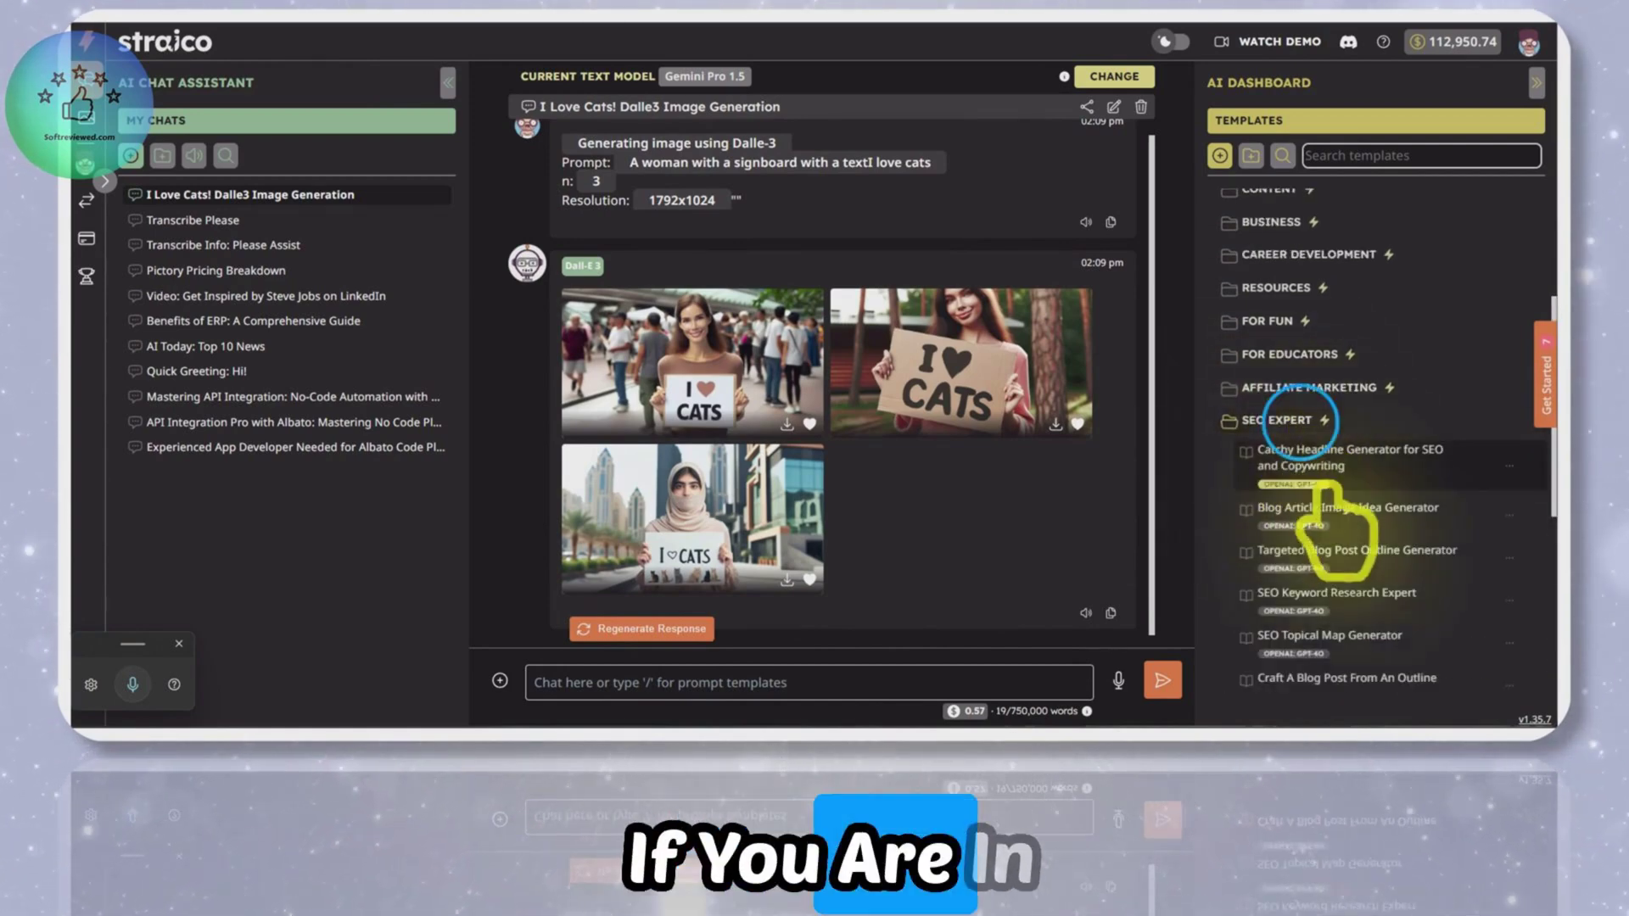
pyautogui.click(1306, 388)
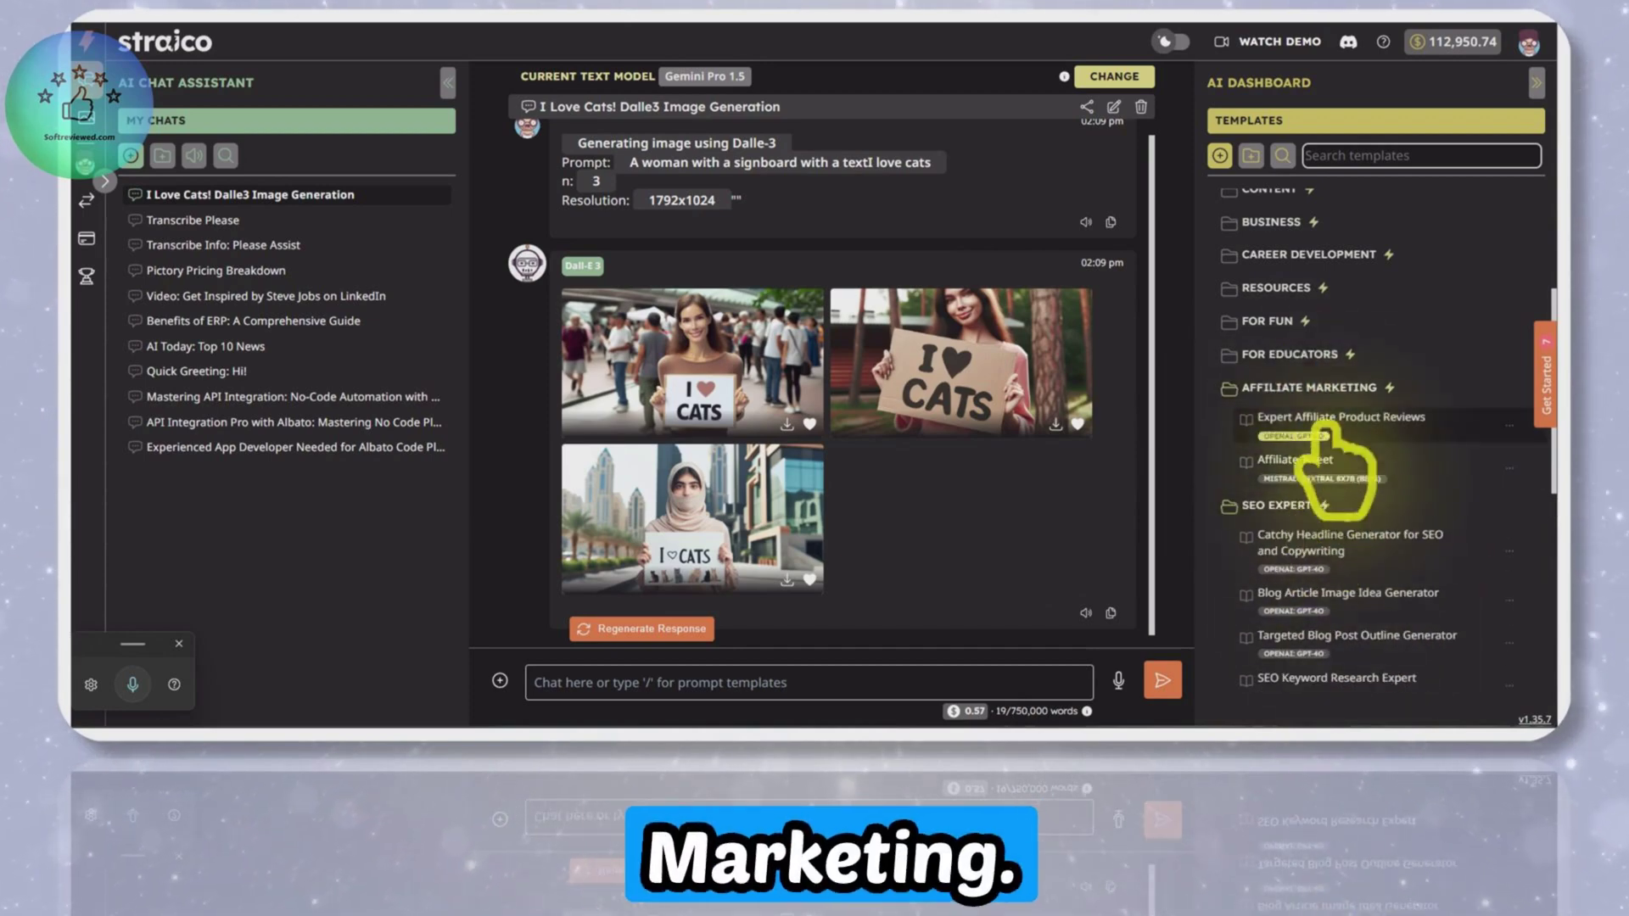
pyautogui.scroll(3, 1357, 356)
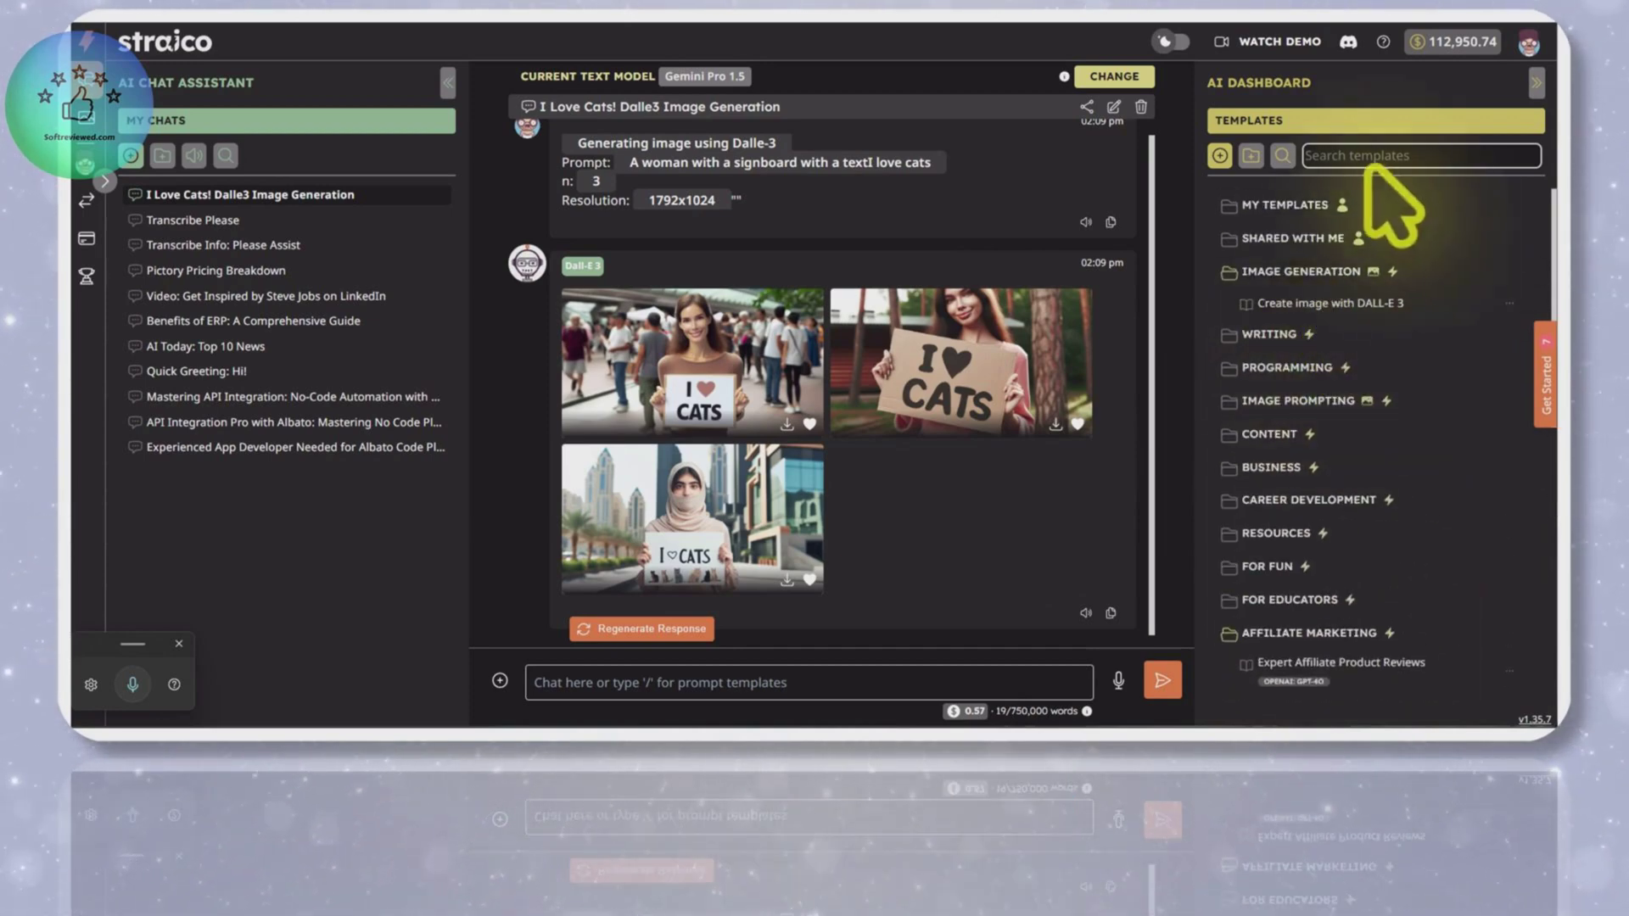
pyautogui.click(1218, 155)
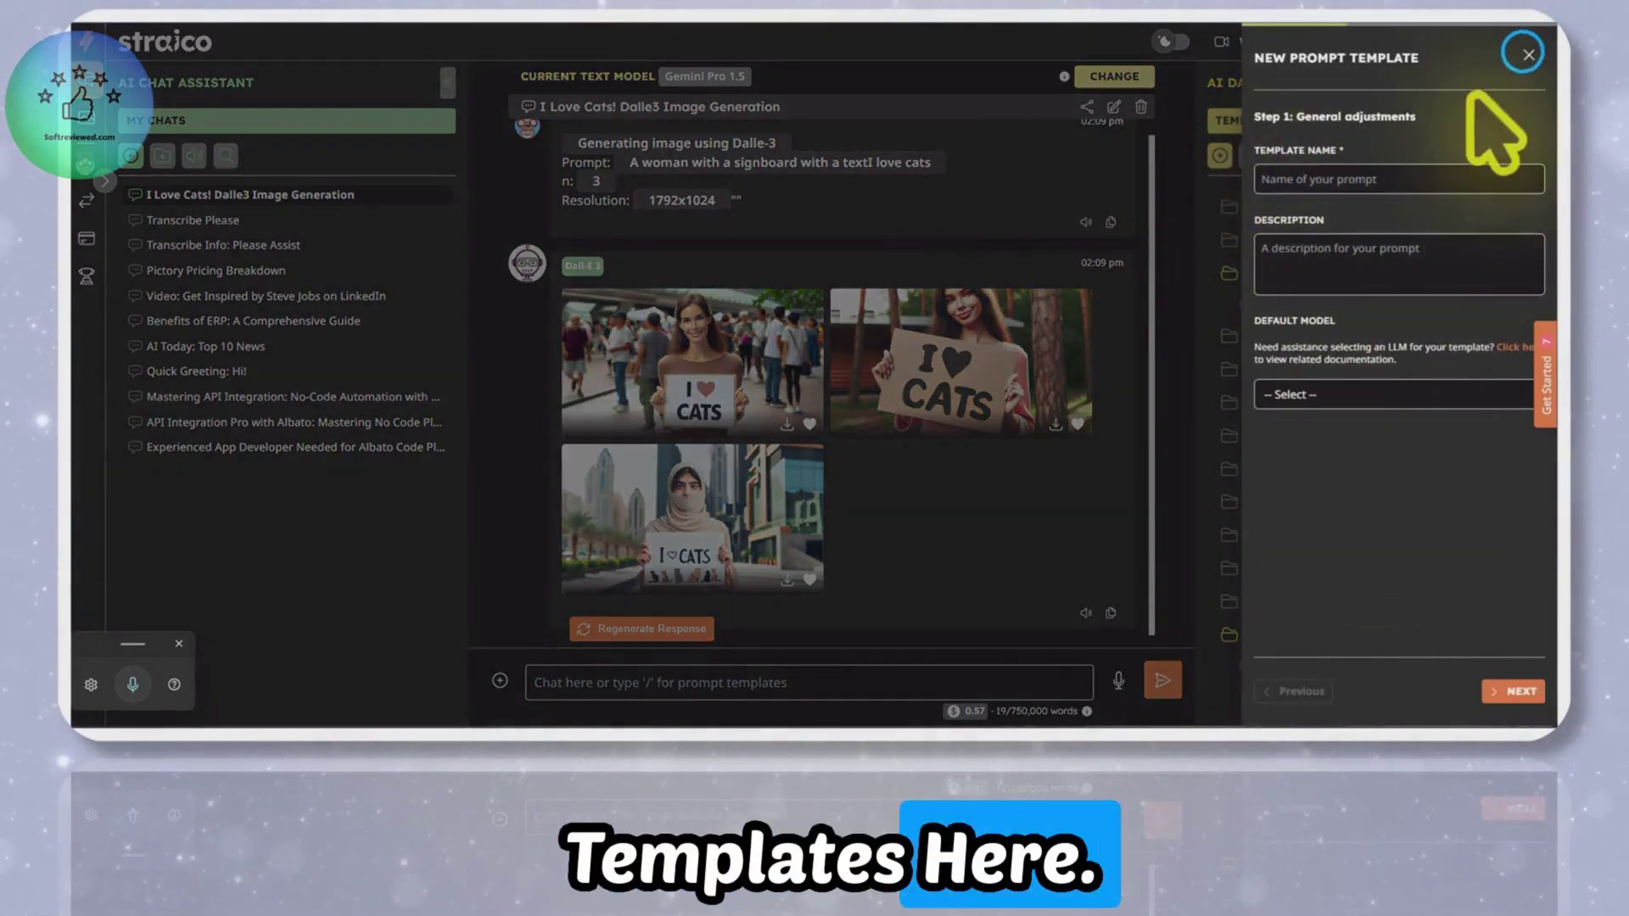
pyautogui.click(1527, 54)
pyautogui.click(679, 422)
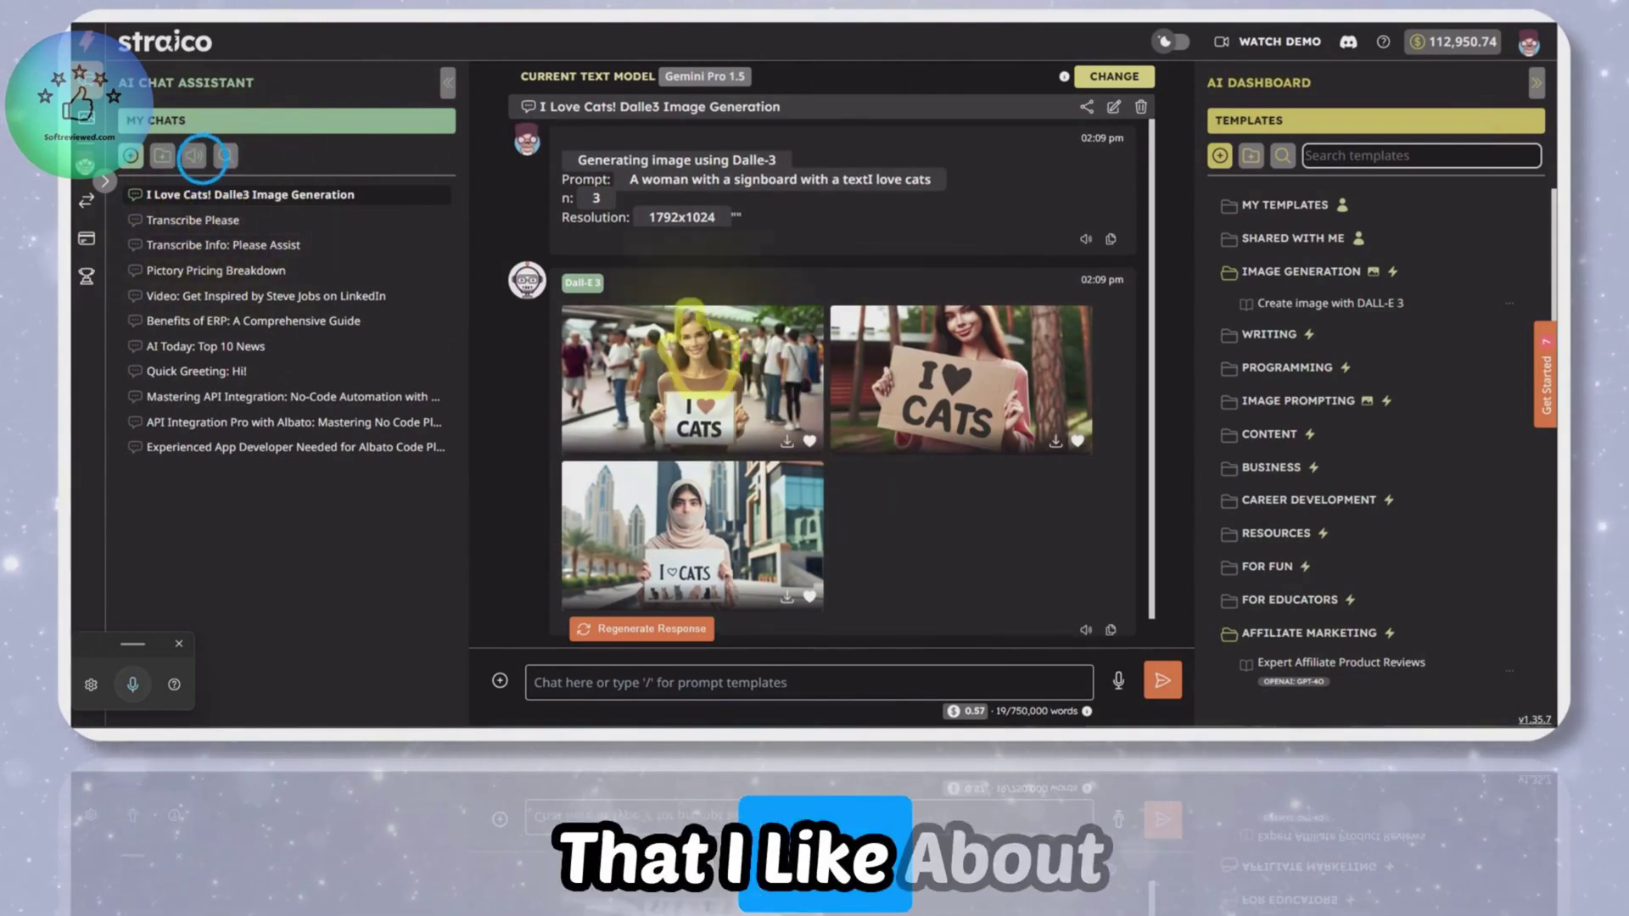
# Copy the Text to Speech tool's description into its Text box
pyautogui.click(194, 155)
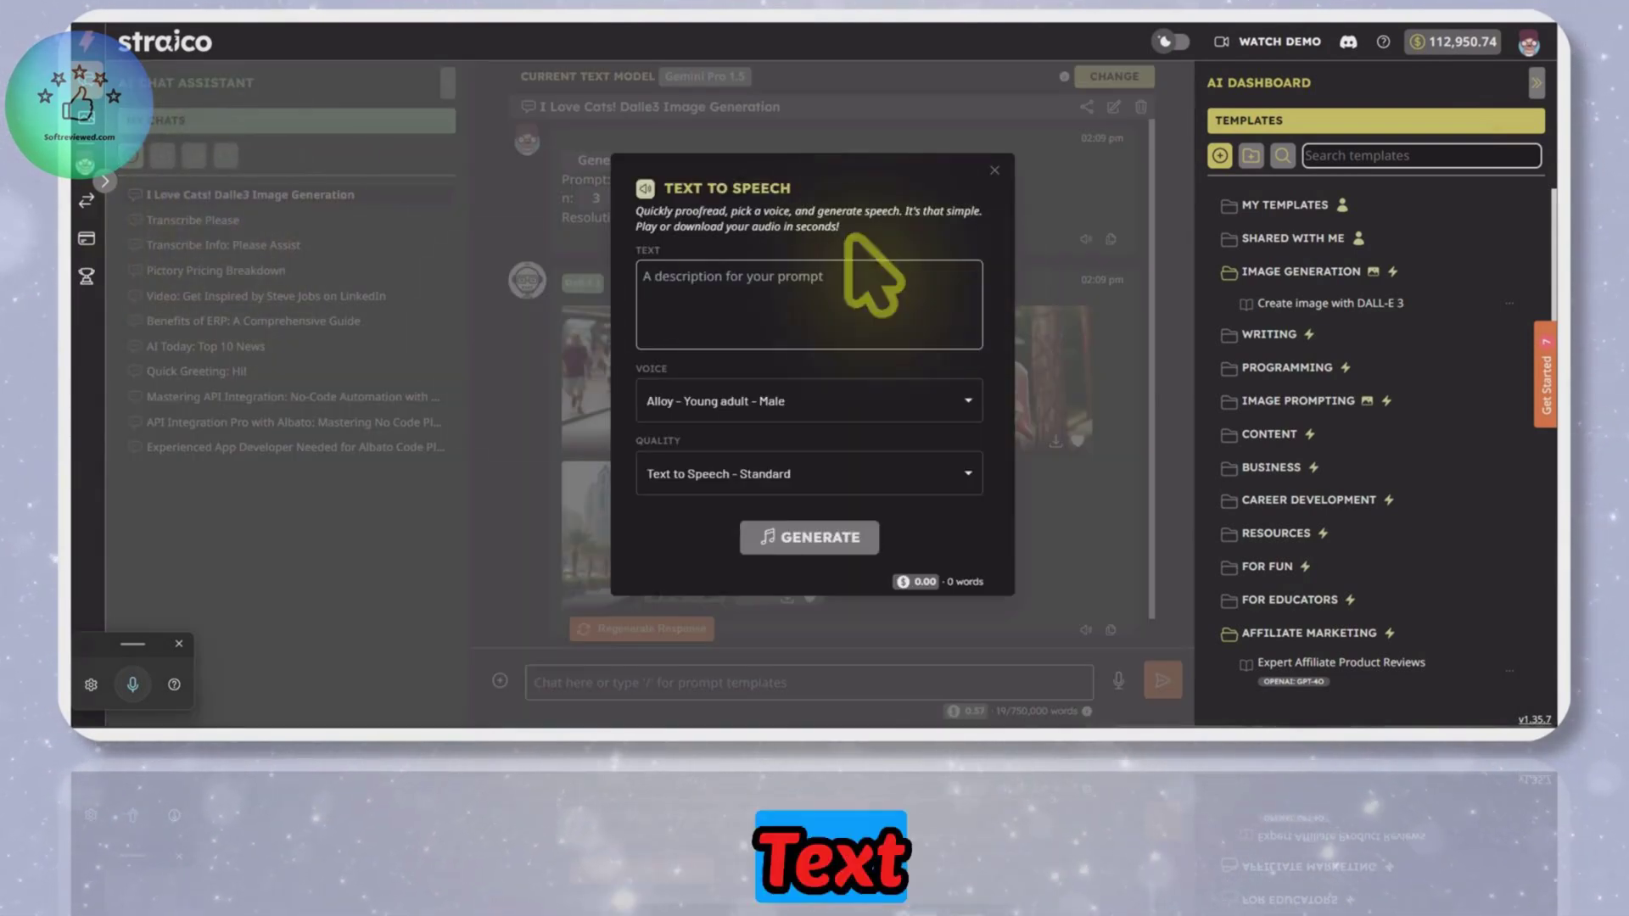
pyautogui.moveTo(836, 225); pyautogui.dragTo(636, 212)
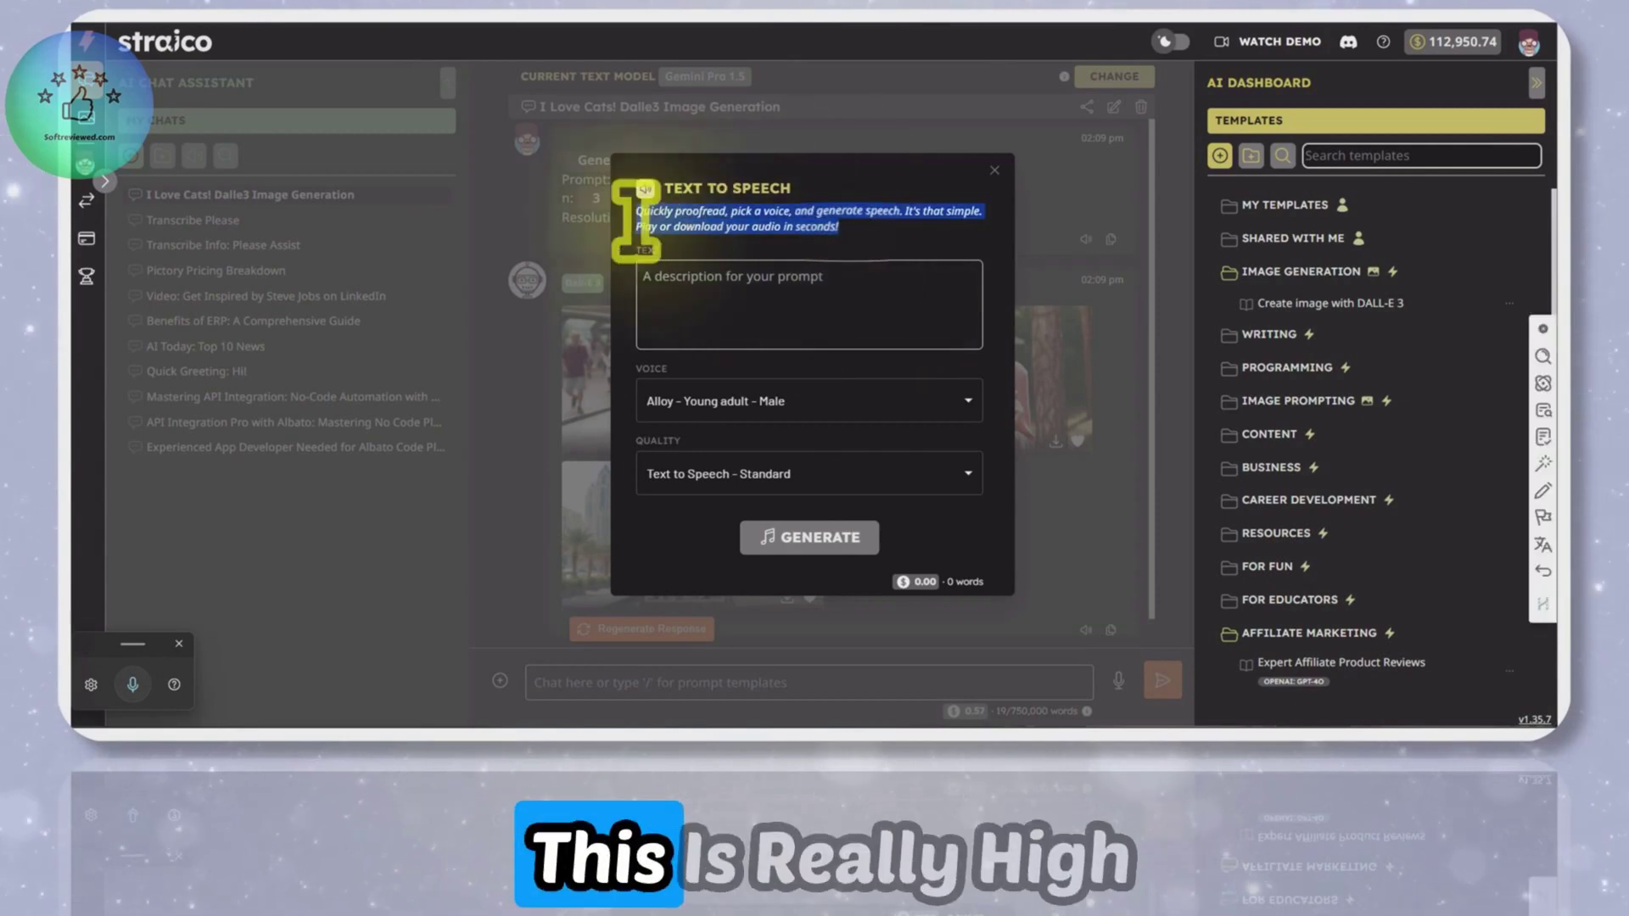
pyautogui.rightClick(674, 228)
pyautogui.hotkey('ctrl', 'c')
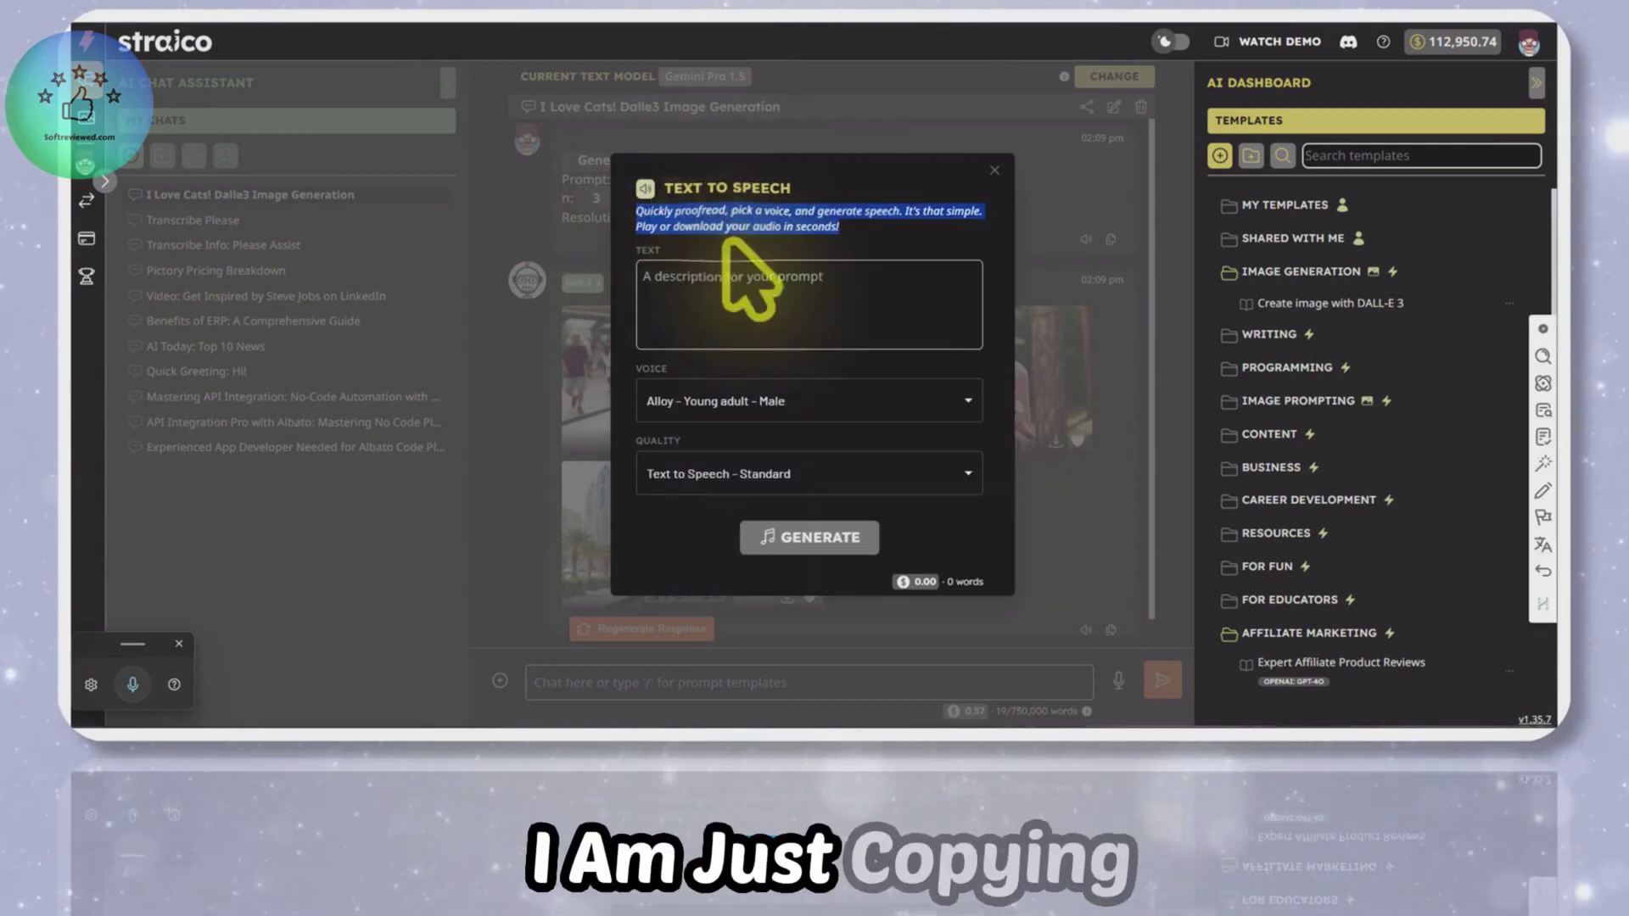
pyautogui.rightClick(703, 292)
pyautogui.click(755, 470)
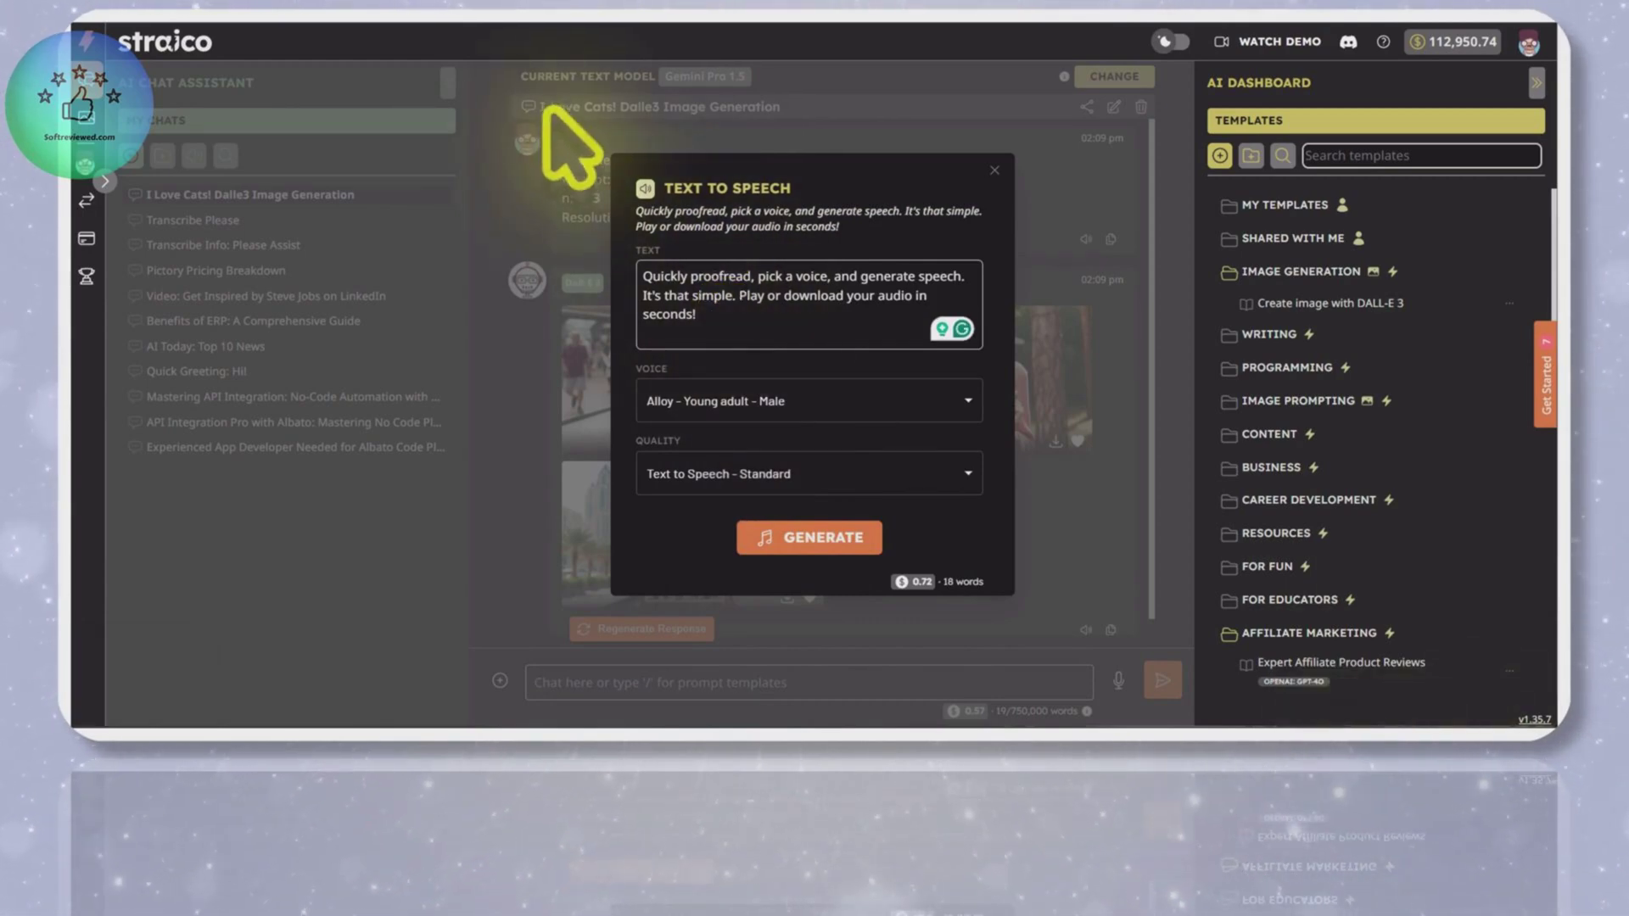
# Generate High Definition speech with the Alloy voice
pyautogui.click(736, 406)
pyautogui.click(729, 443)
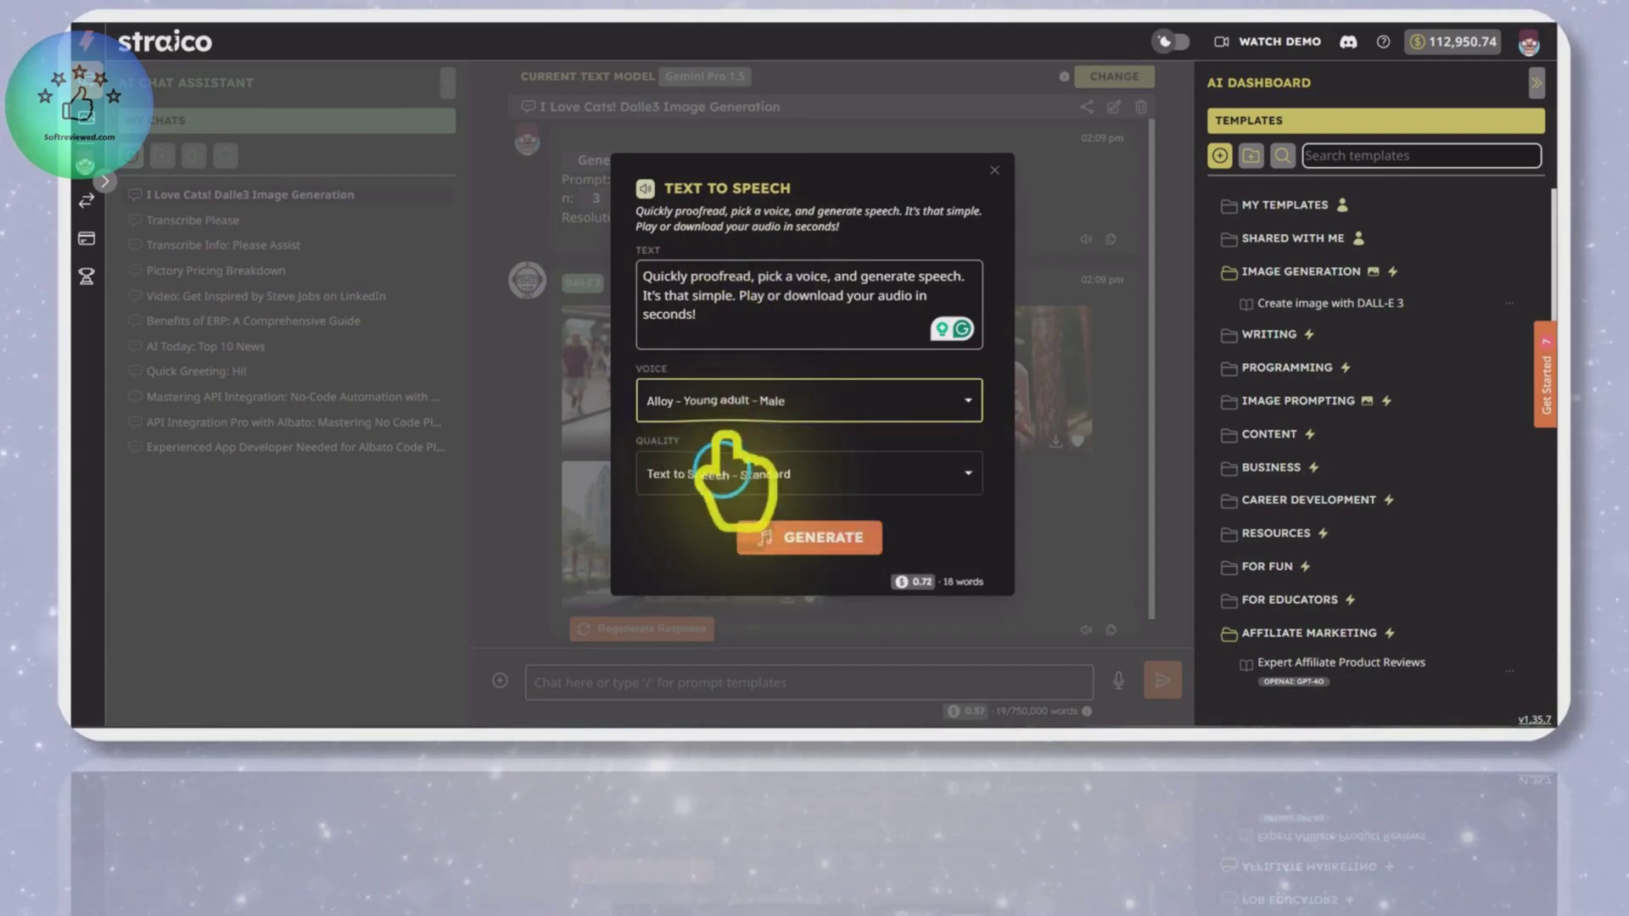
pyautogui.click(717, 473)
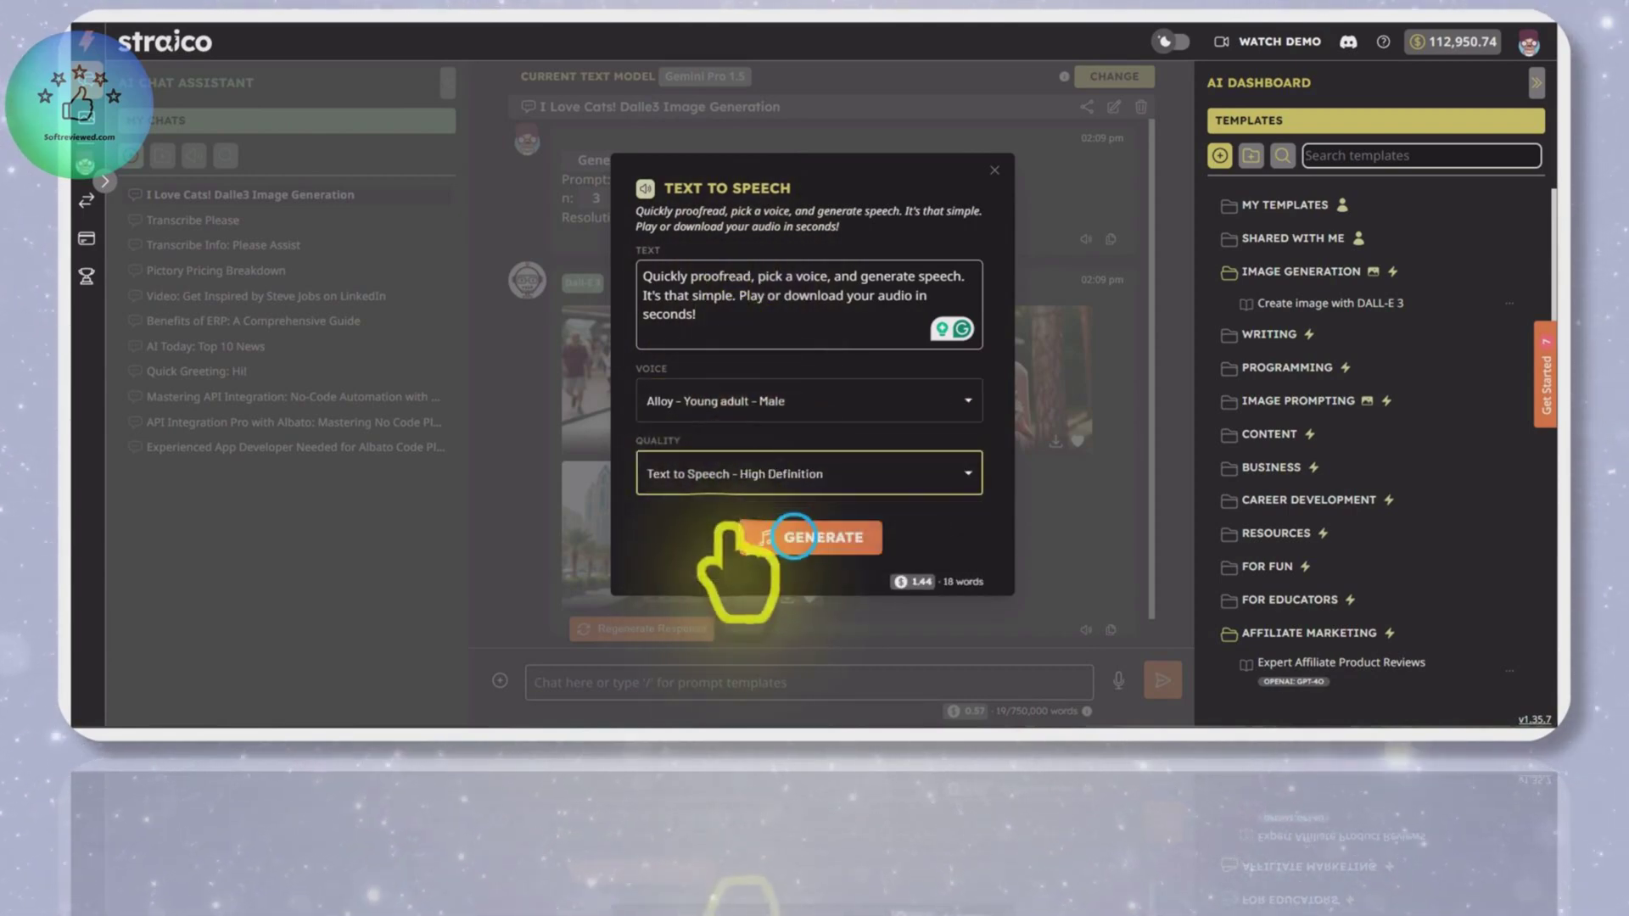
pyautogui.click(791, 538)
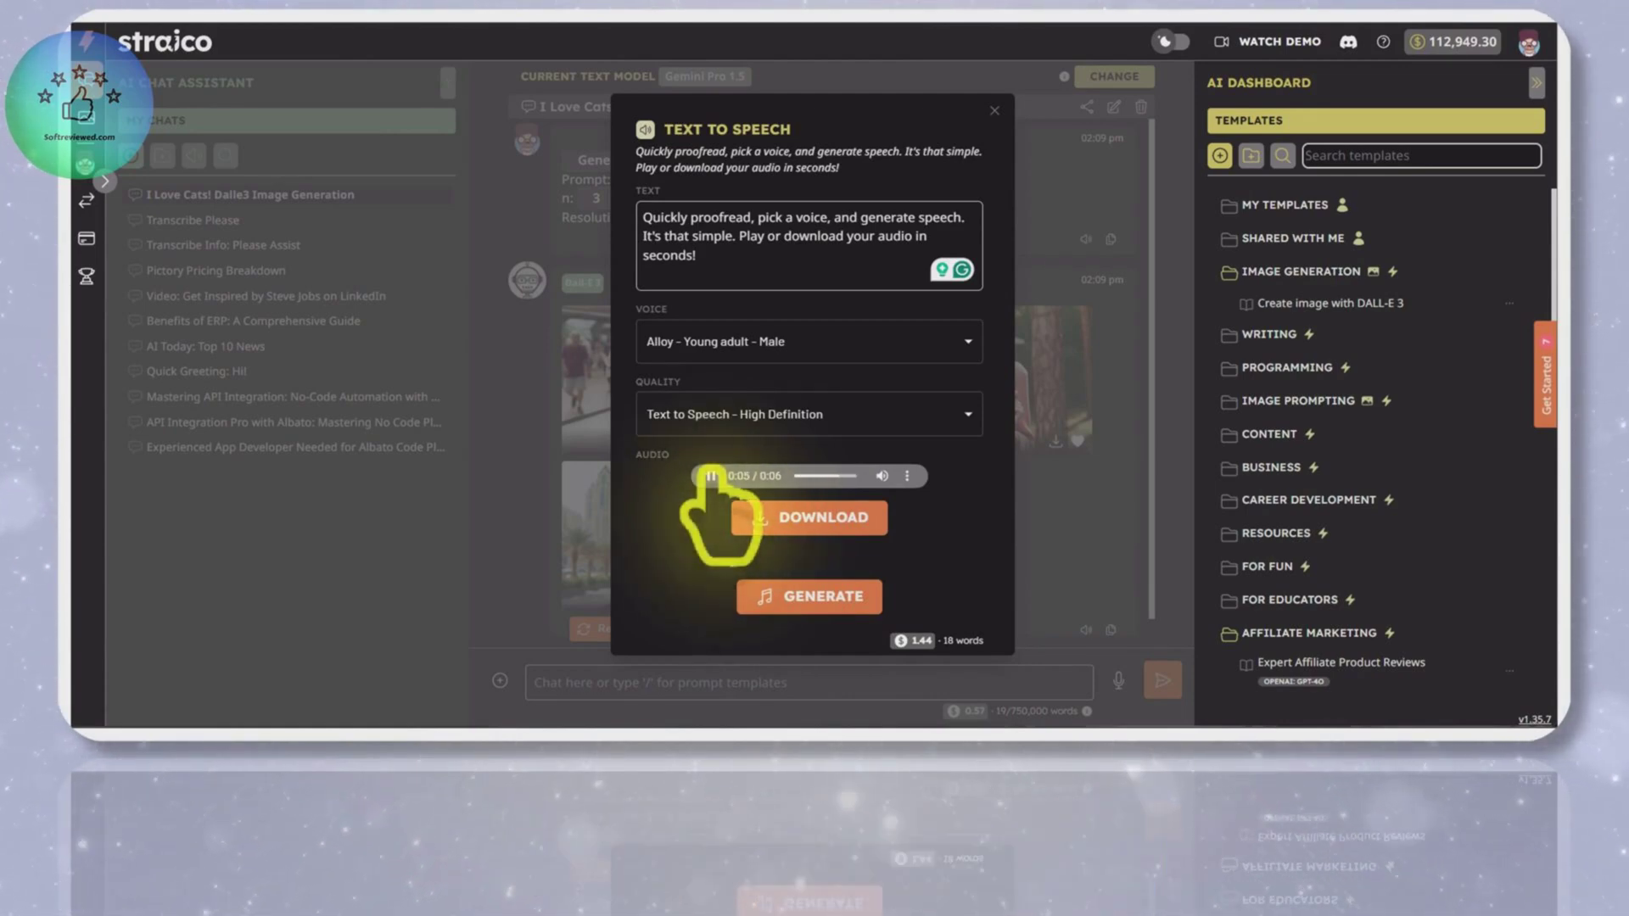
# Switch to the Onyx voice, generate the speech and play it
pyautogui.click(756, 342)
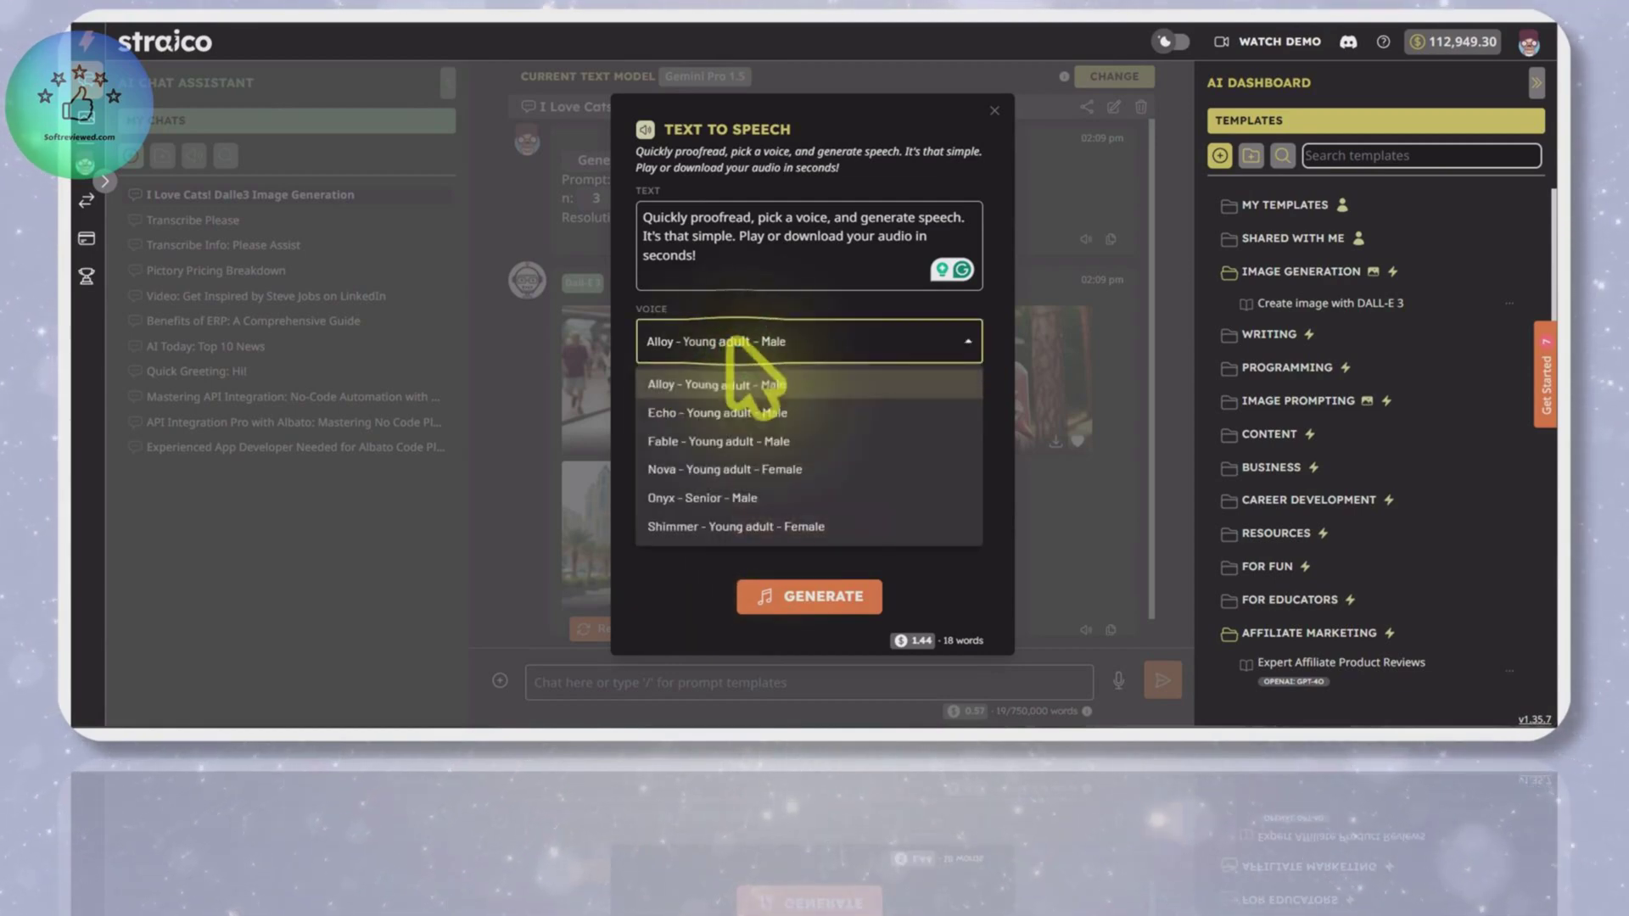
pyautogui.click(782, 469)
pyautogui.click(779, 496)
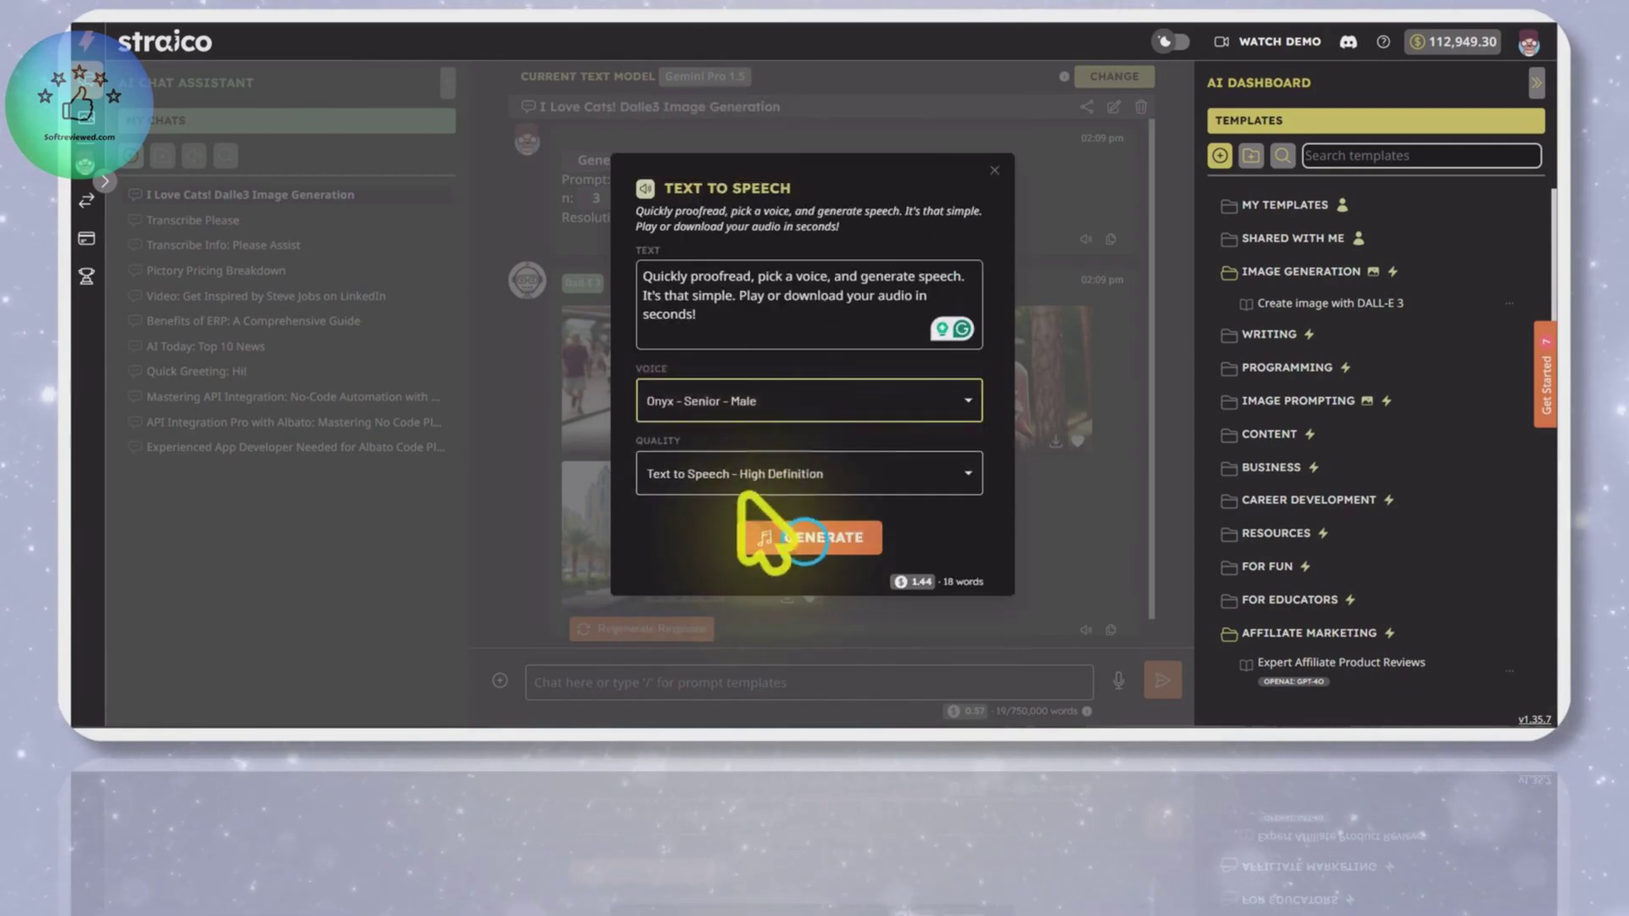
pyautogui.click(801, 540)
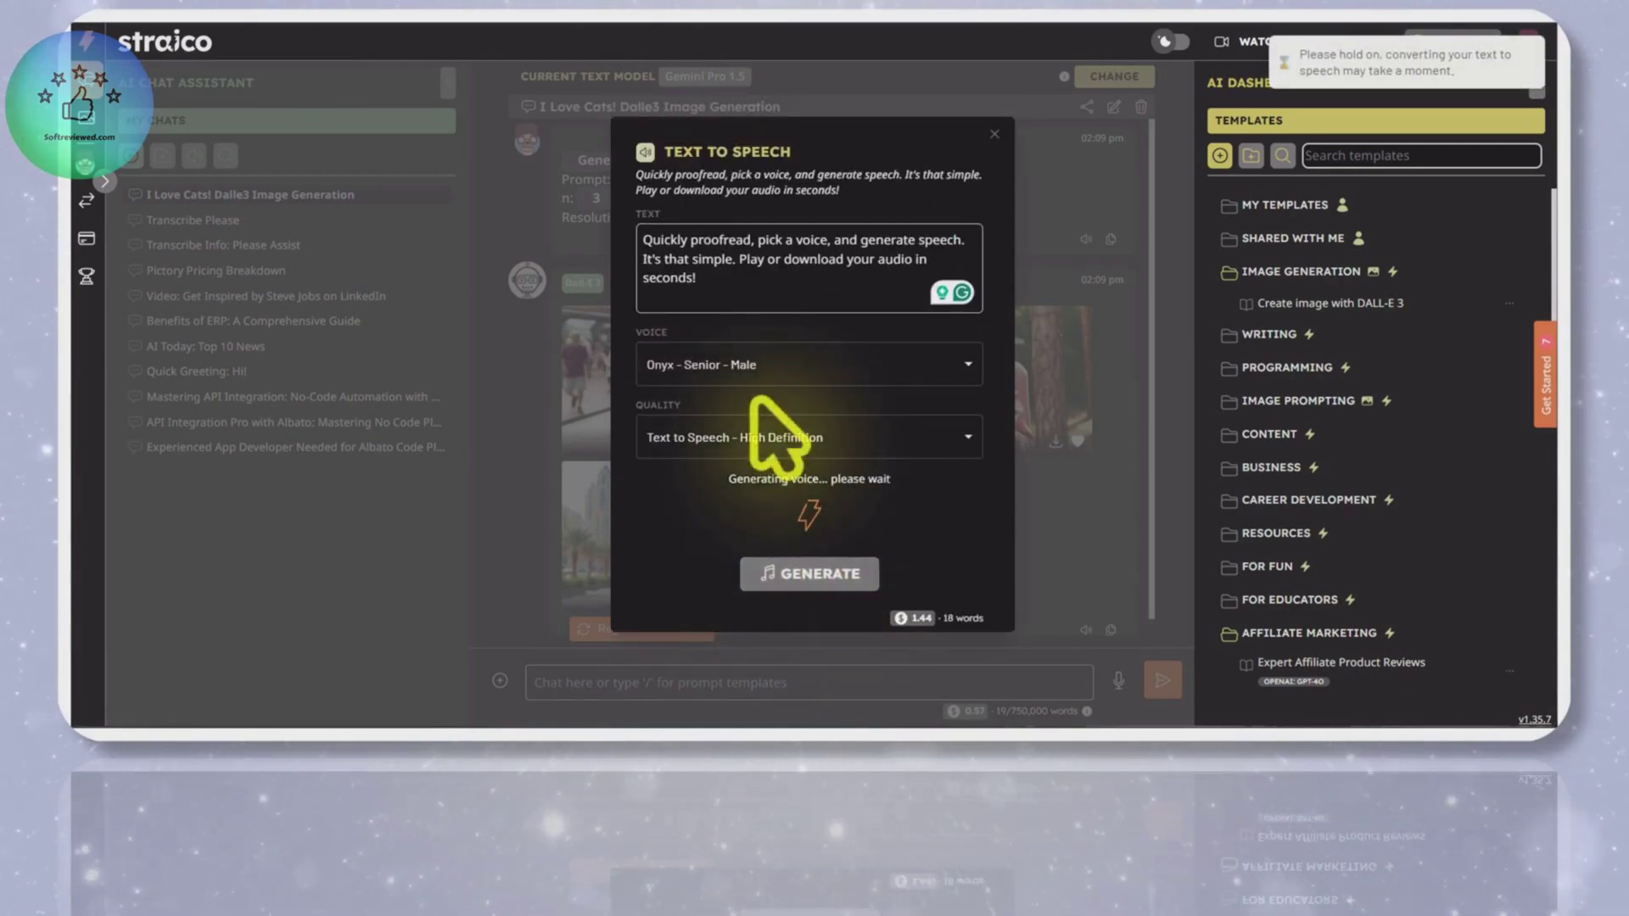
pyautogui.click(711, 475)
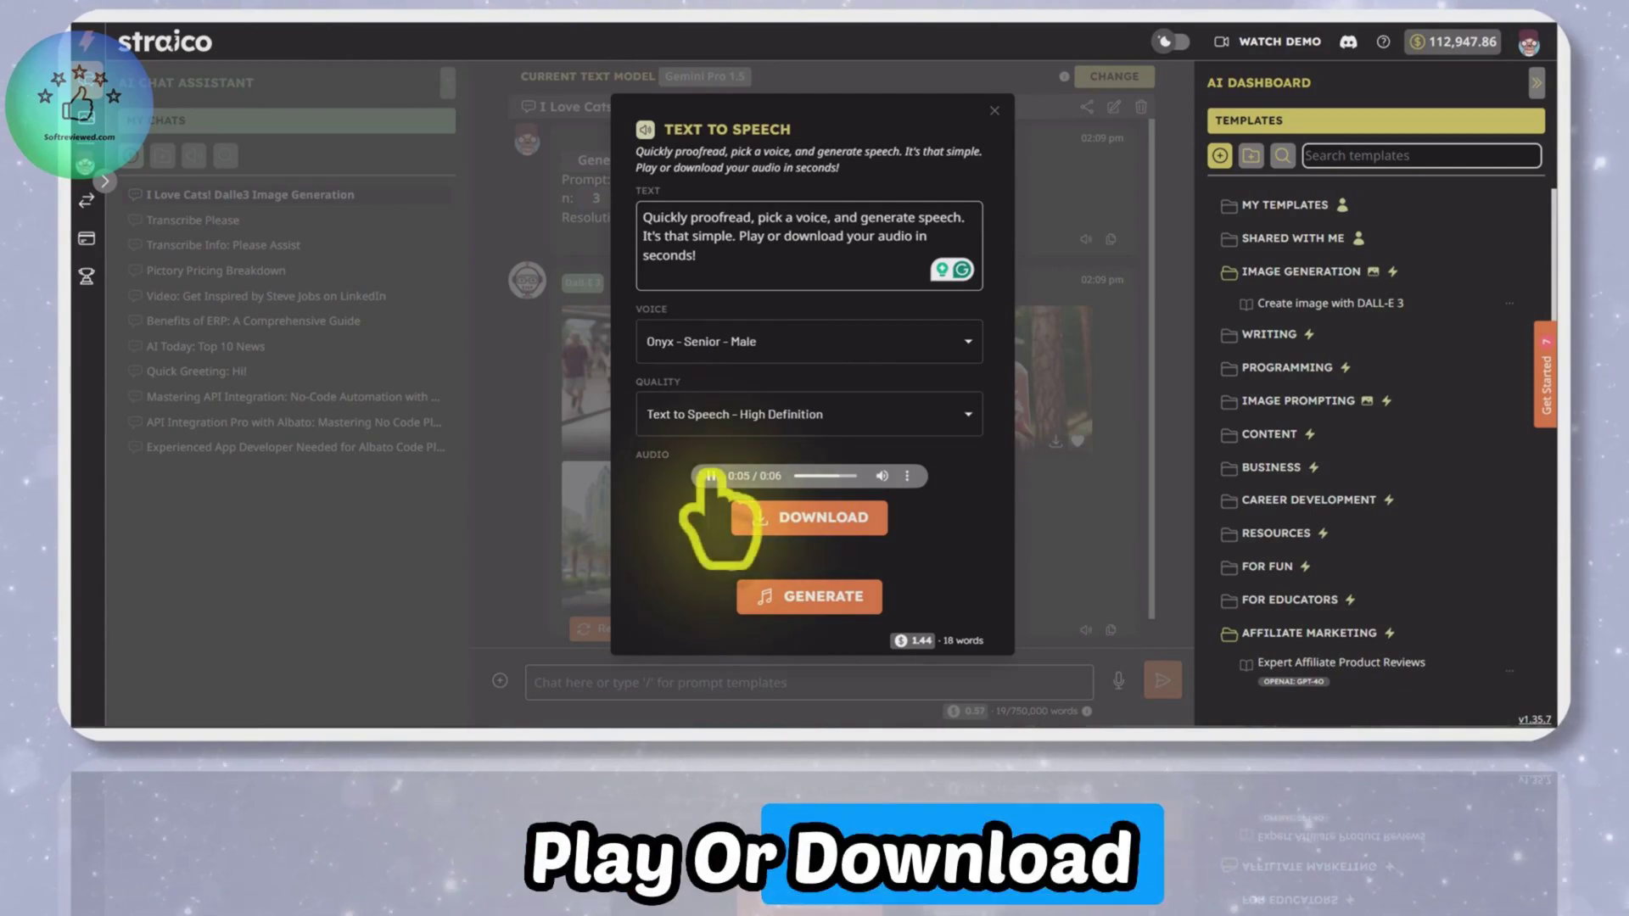
pyautogui.click(705, 404)
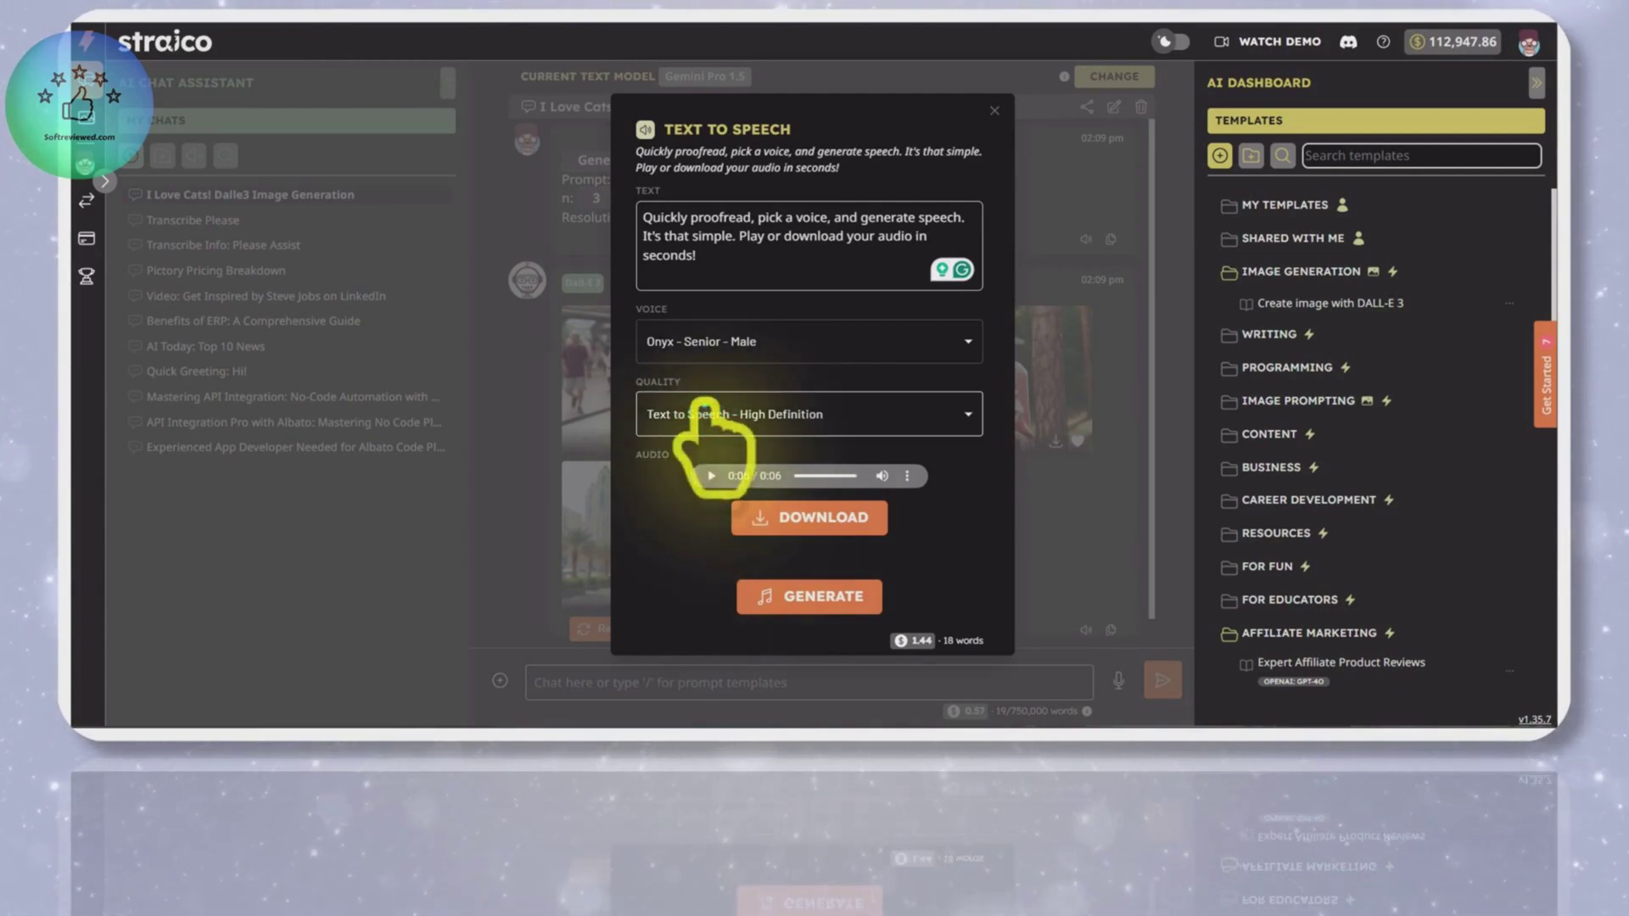
# Regenerate with the Shimmer voice, play it, then close the Text to Speech tool
pyautogui.click(708, 344)
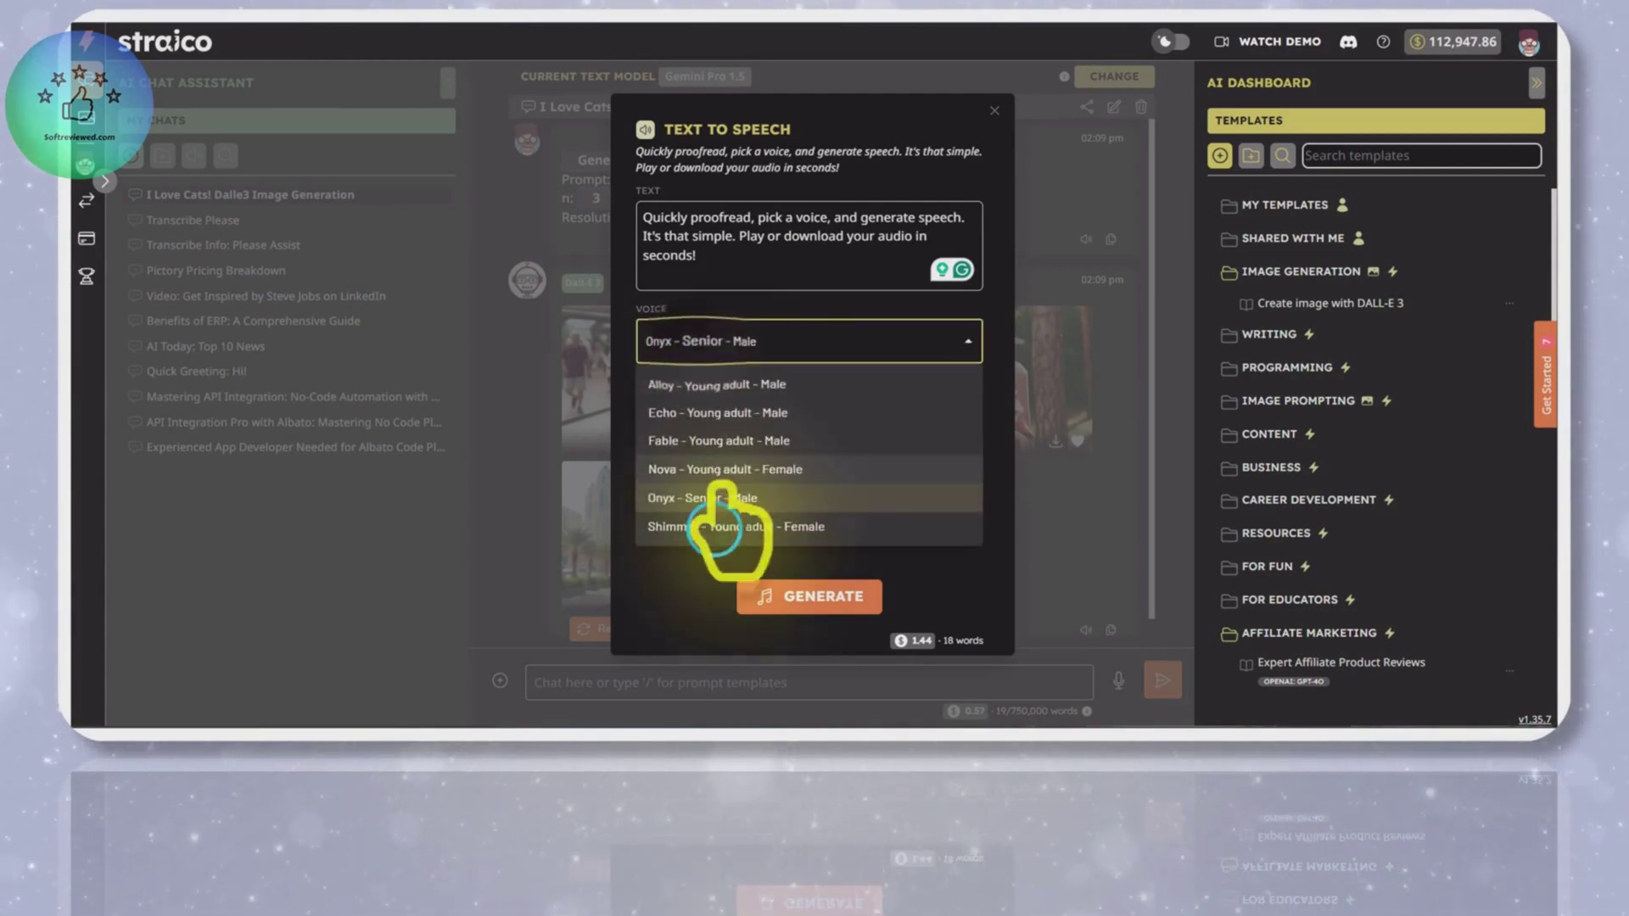
pyautogui.click(746, 527)
pyautogui.click(806, 575)
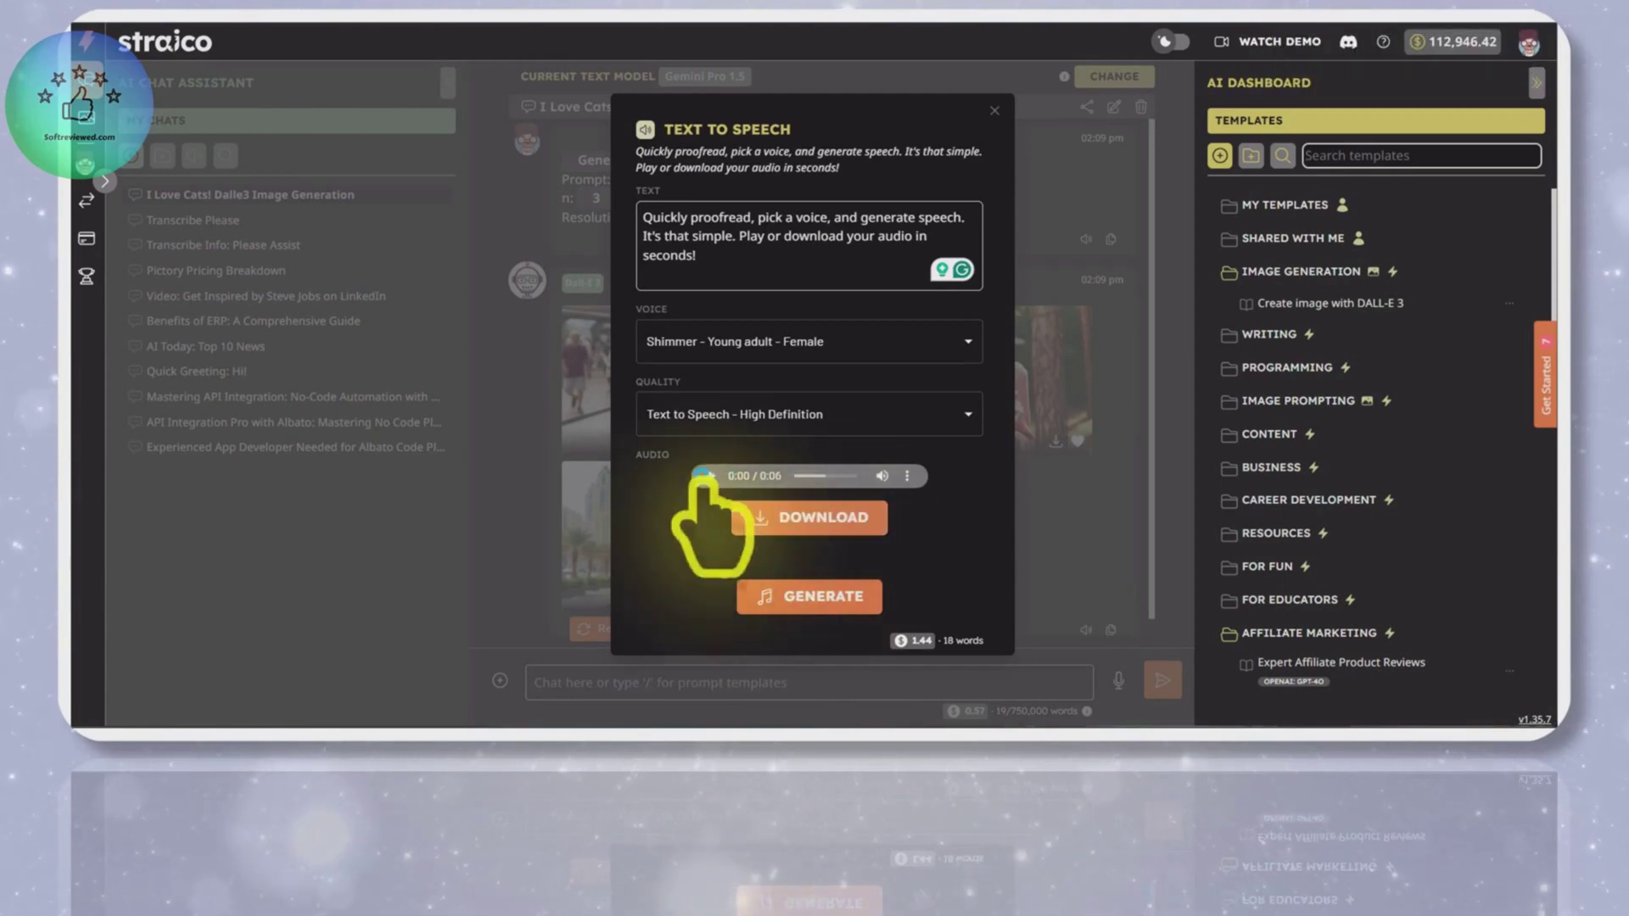
pyautogui.click(711, 476)
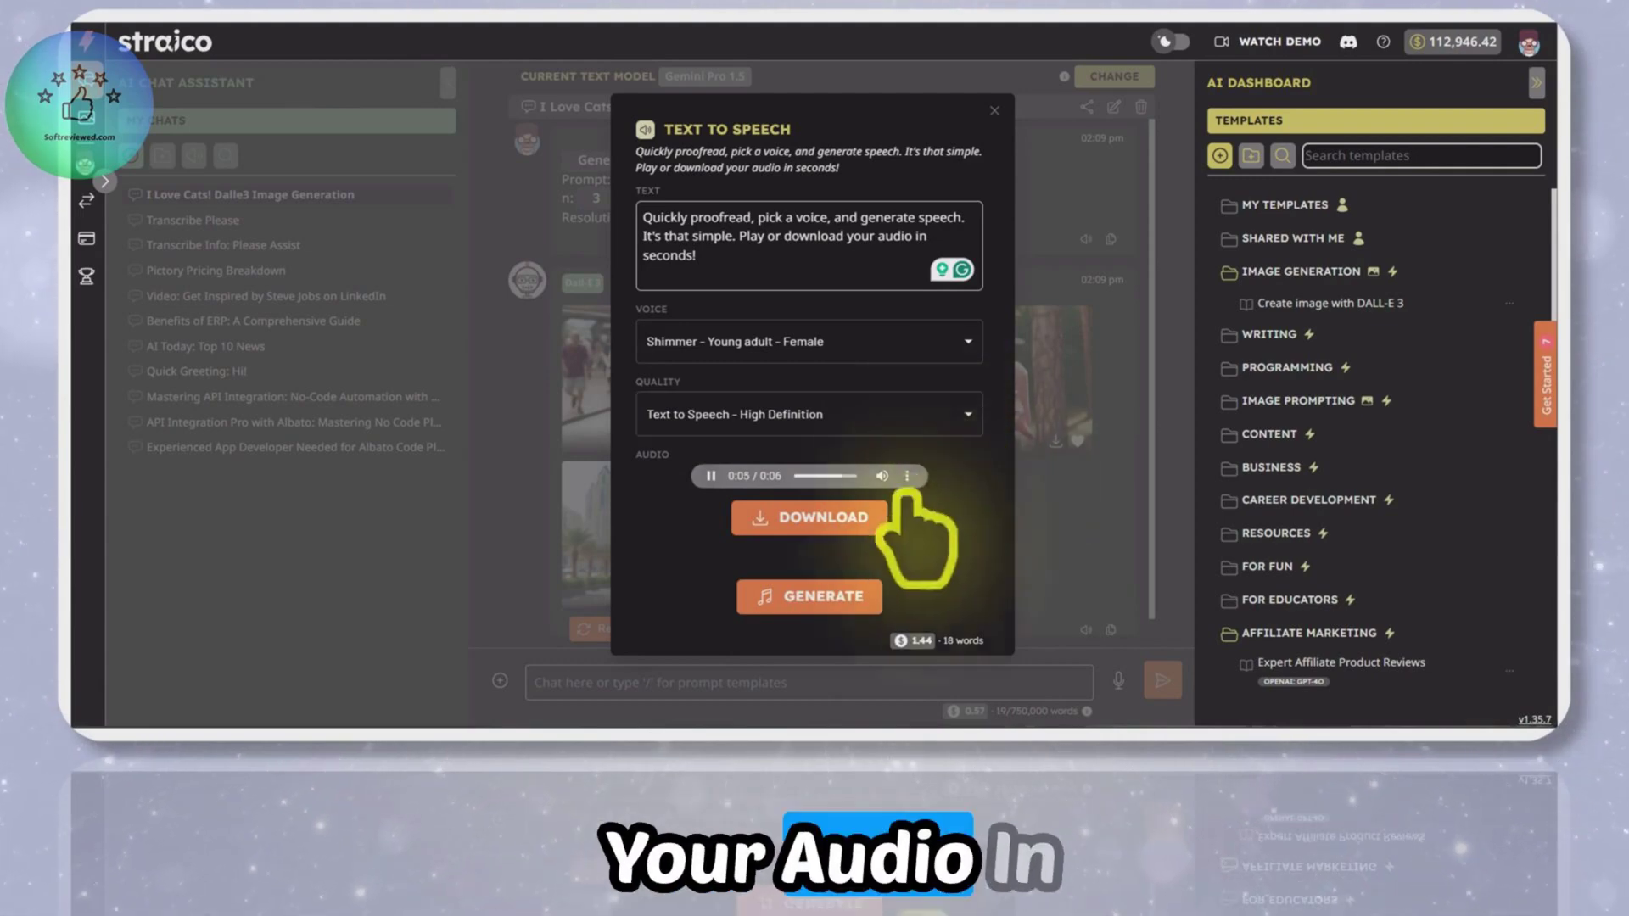
pyautogui.click(994, 110)
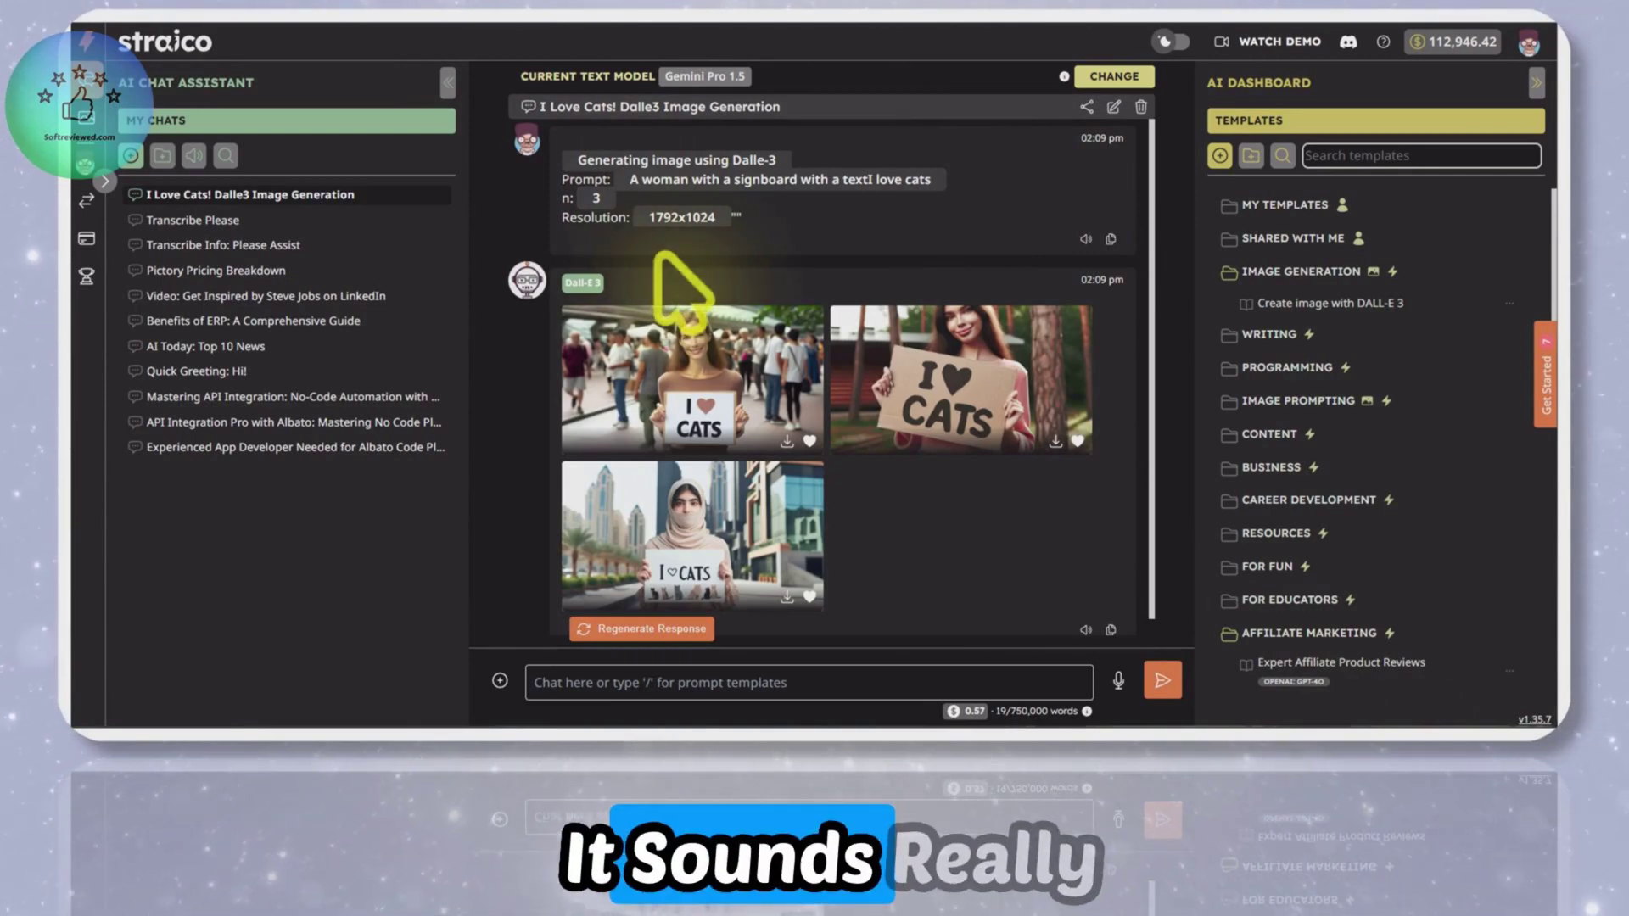
pyautogui.scroll(-1, 732, 278)
pyautogui.scroll(1, 933, 356)
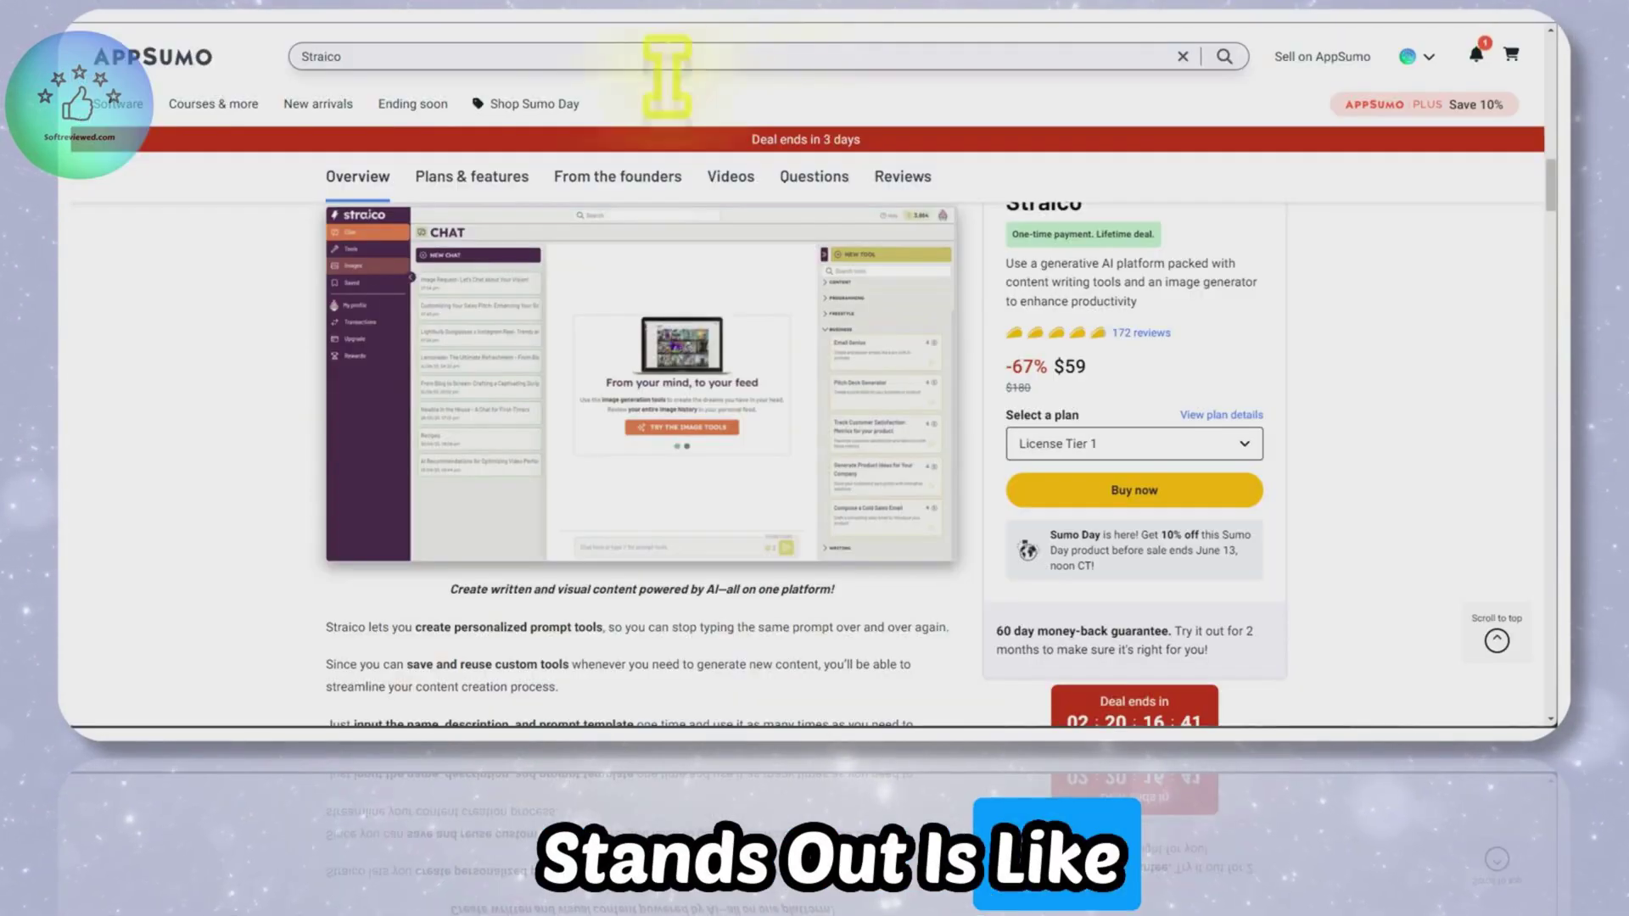
# Scroll the AppSumo Straico deal page past the screenshots to Plans & features
pyautogui.scroll(-5, 793, 93)
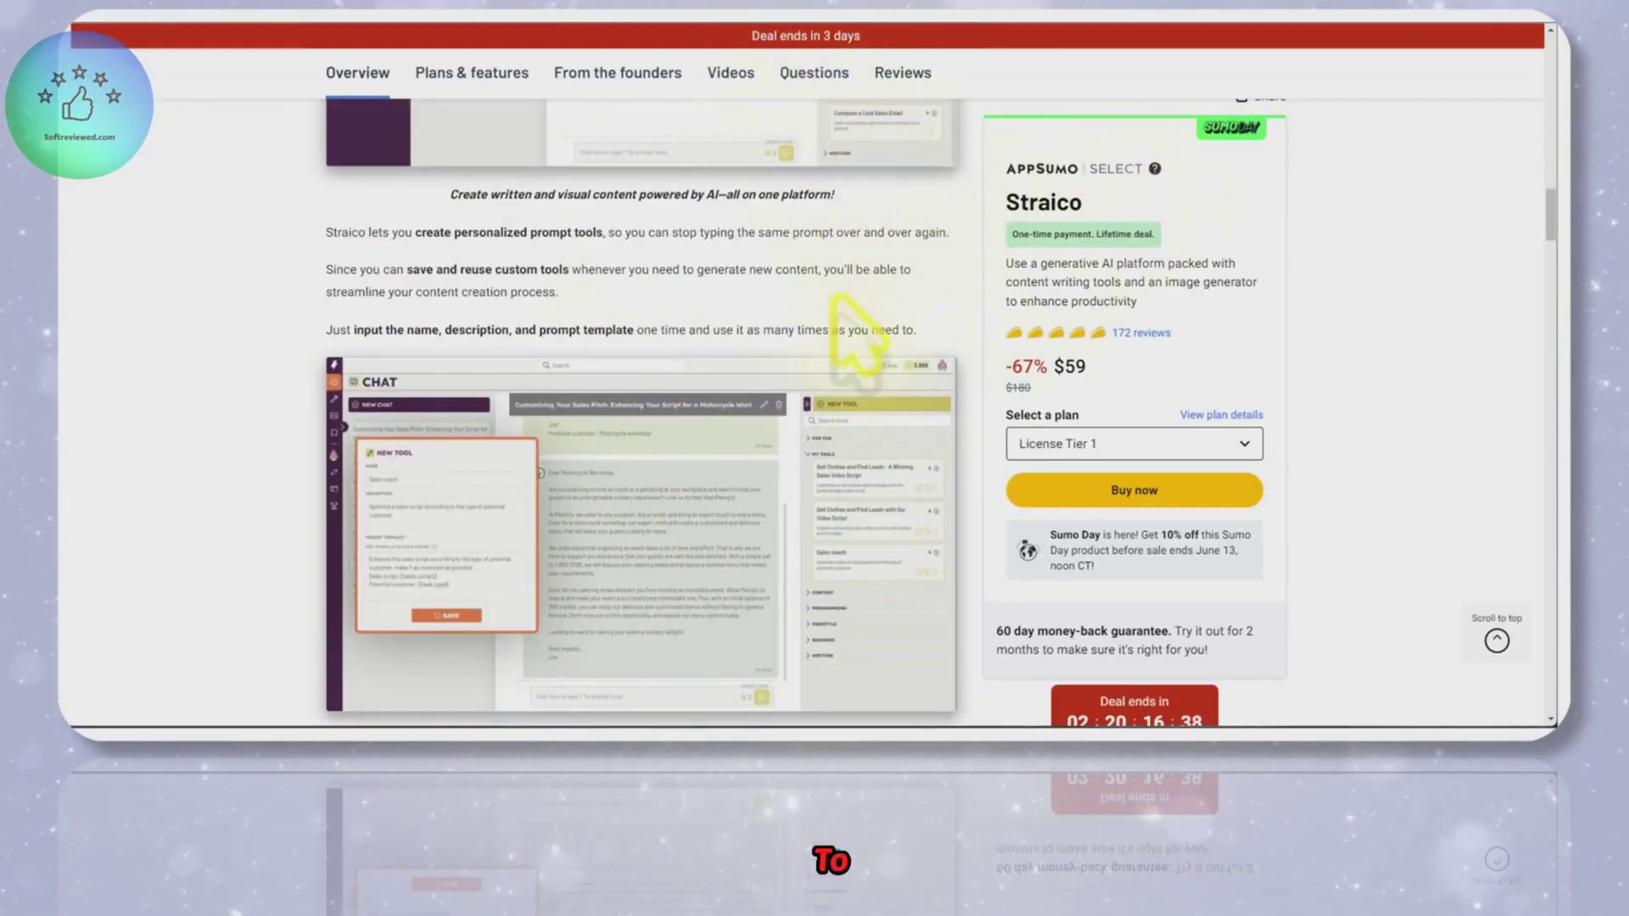
pyautogui.scroll(-7, 1025, 322)
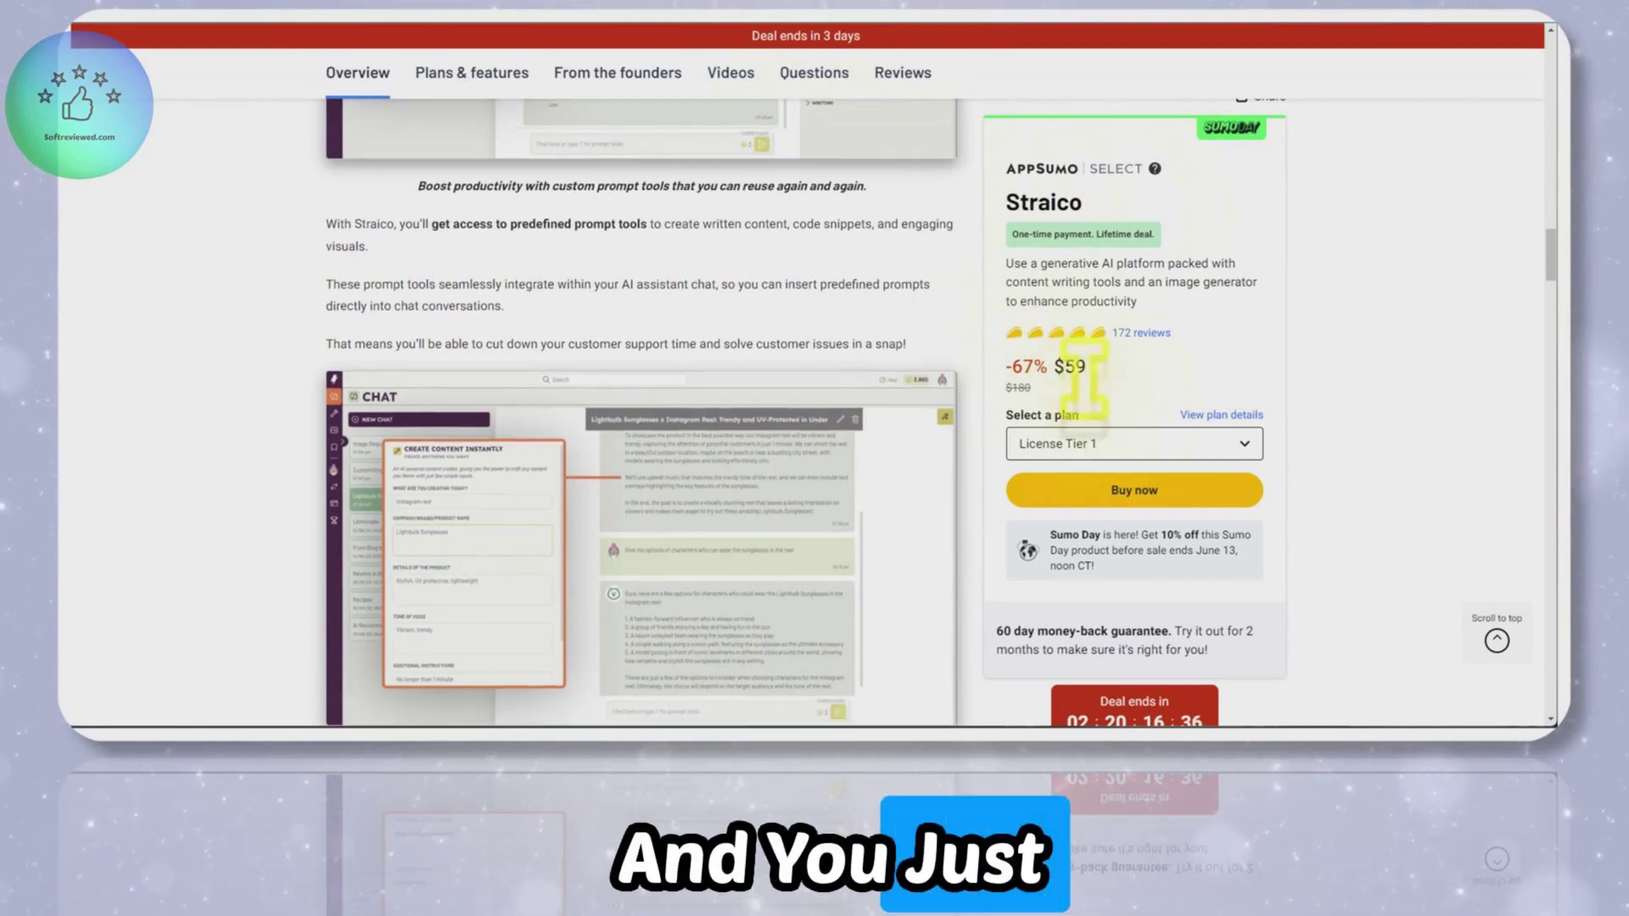
pyautogui.scroll(-15, 745, 399)
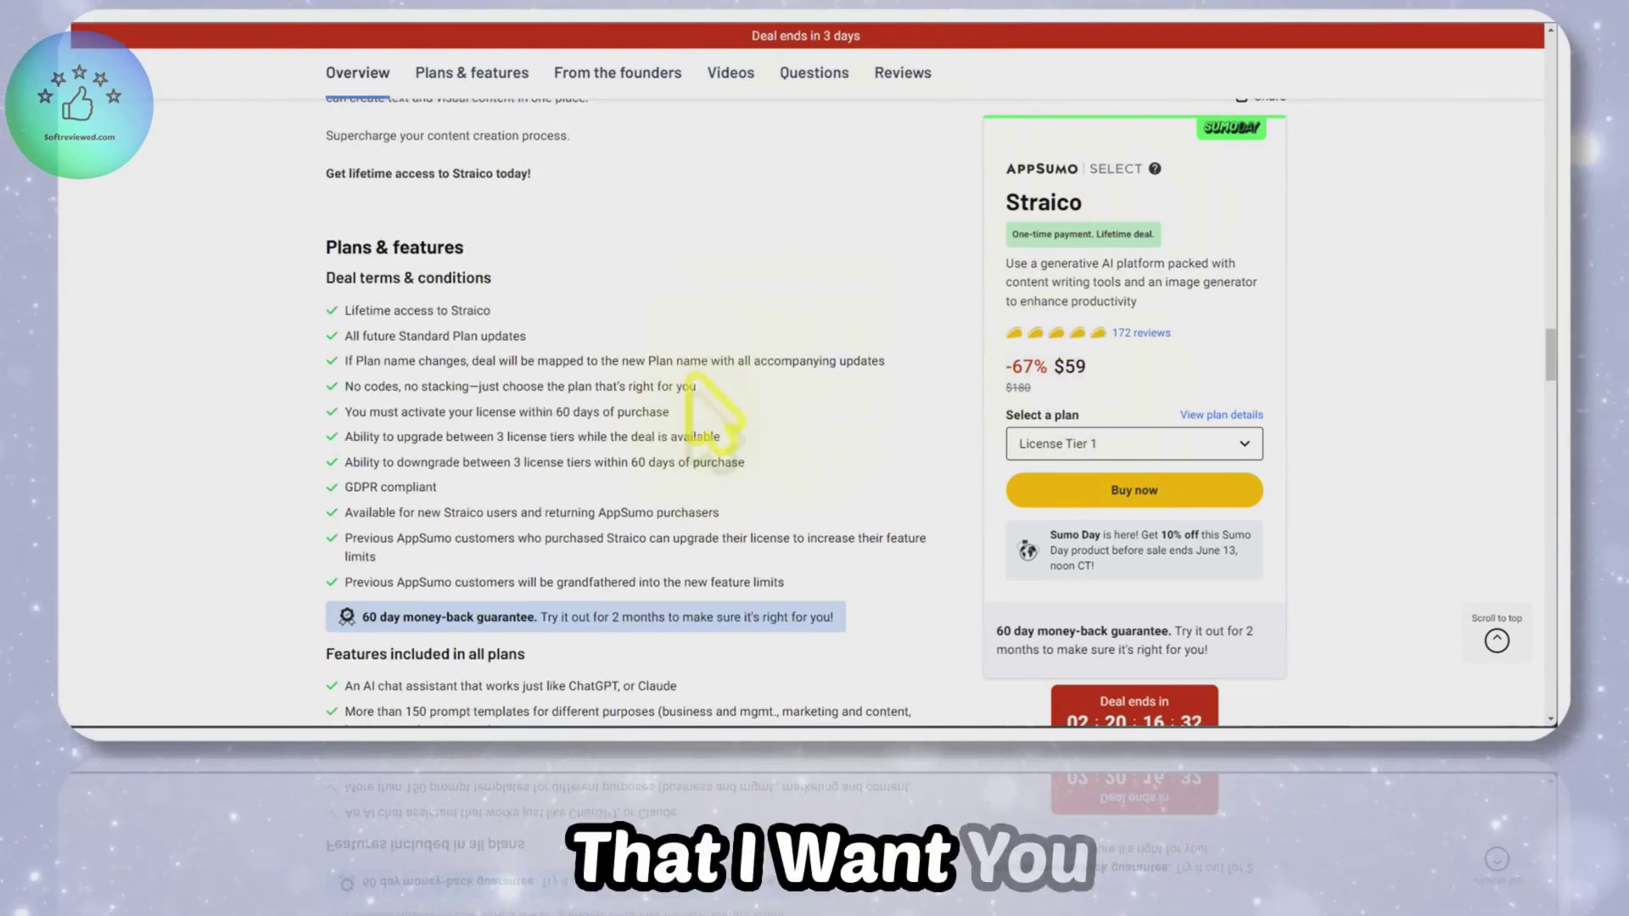
pyautogui.scroll(-3, 691, 377)
pyautogui.scroll(3, 654, 381)
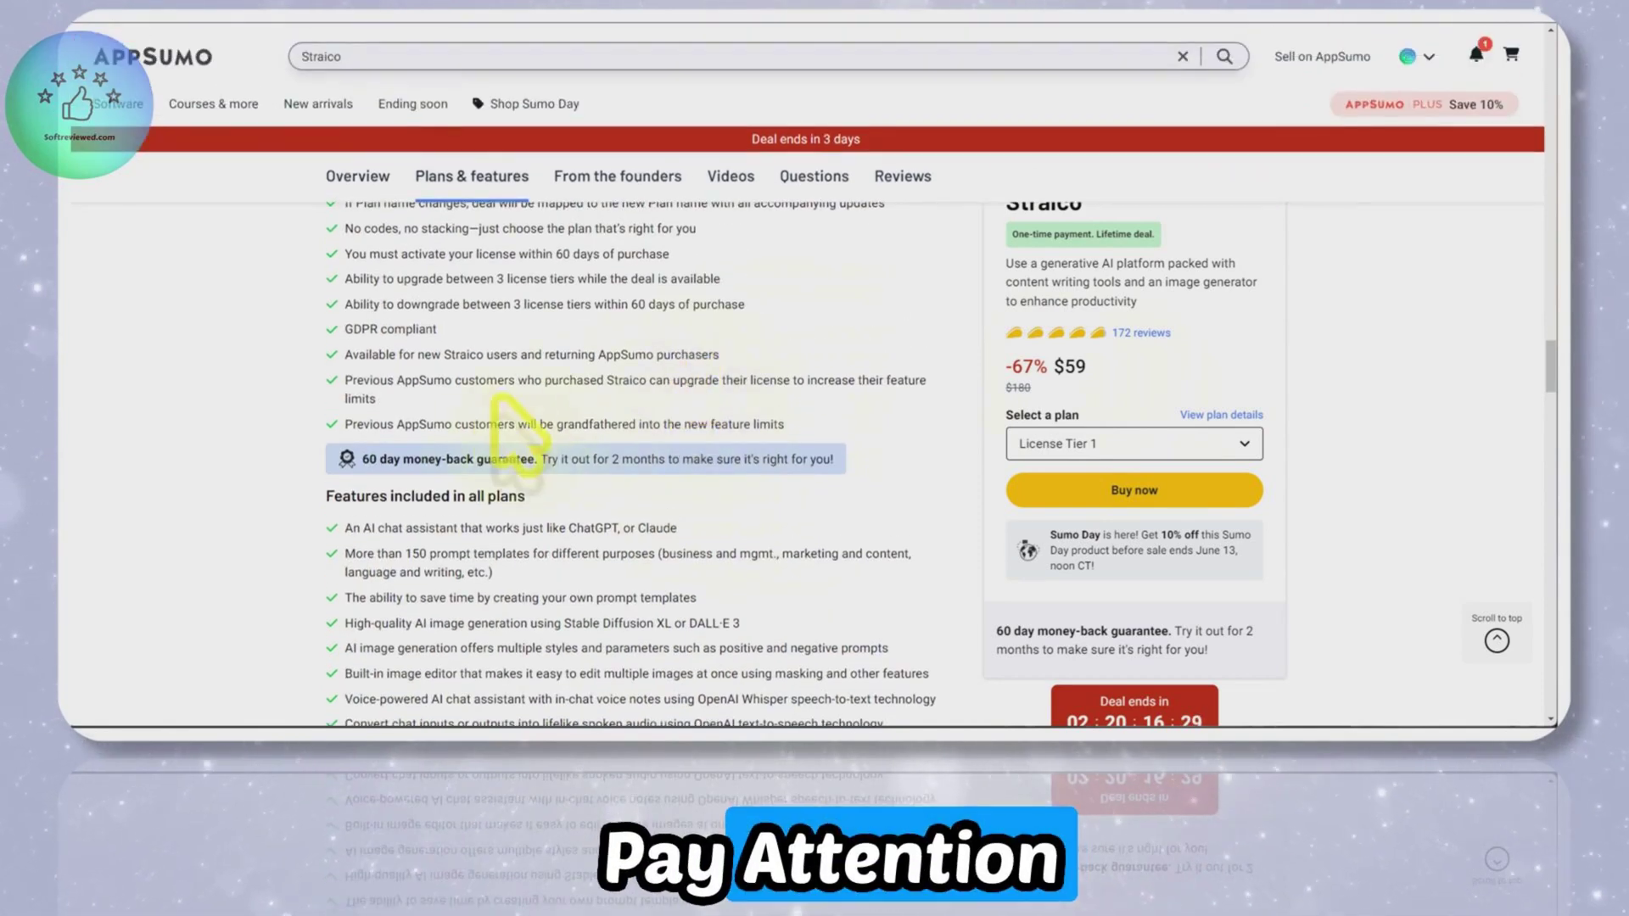
pyautogui.scroll(-6, 509, 365)
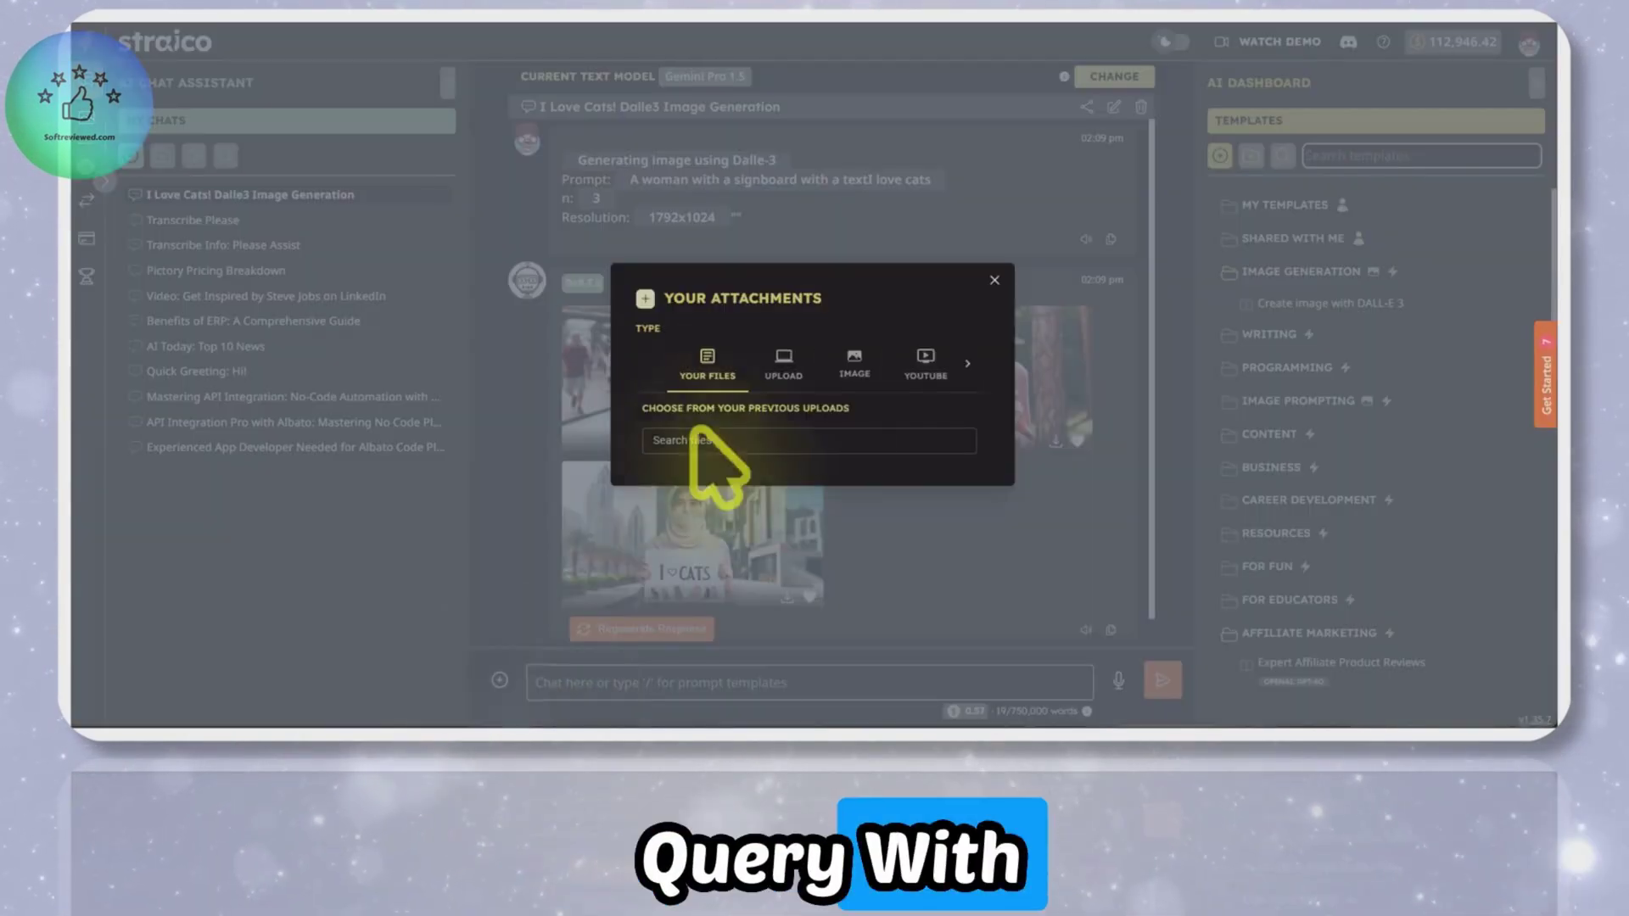
# View the Upload tab's supported file formats, then close the attachments dialog
pyautogui.click(783, 363)
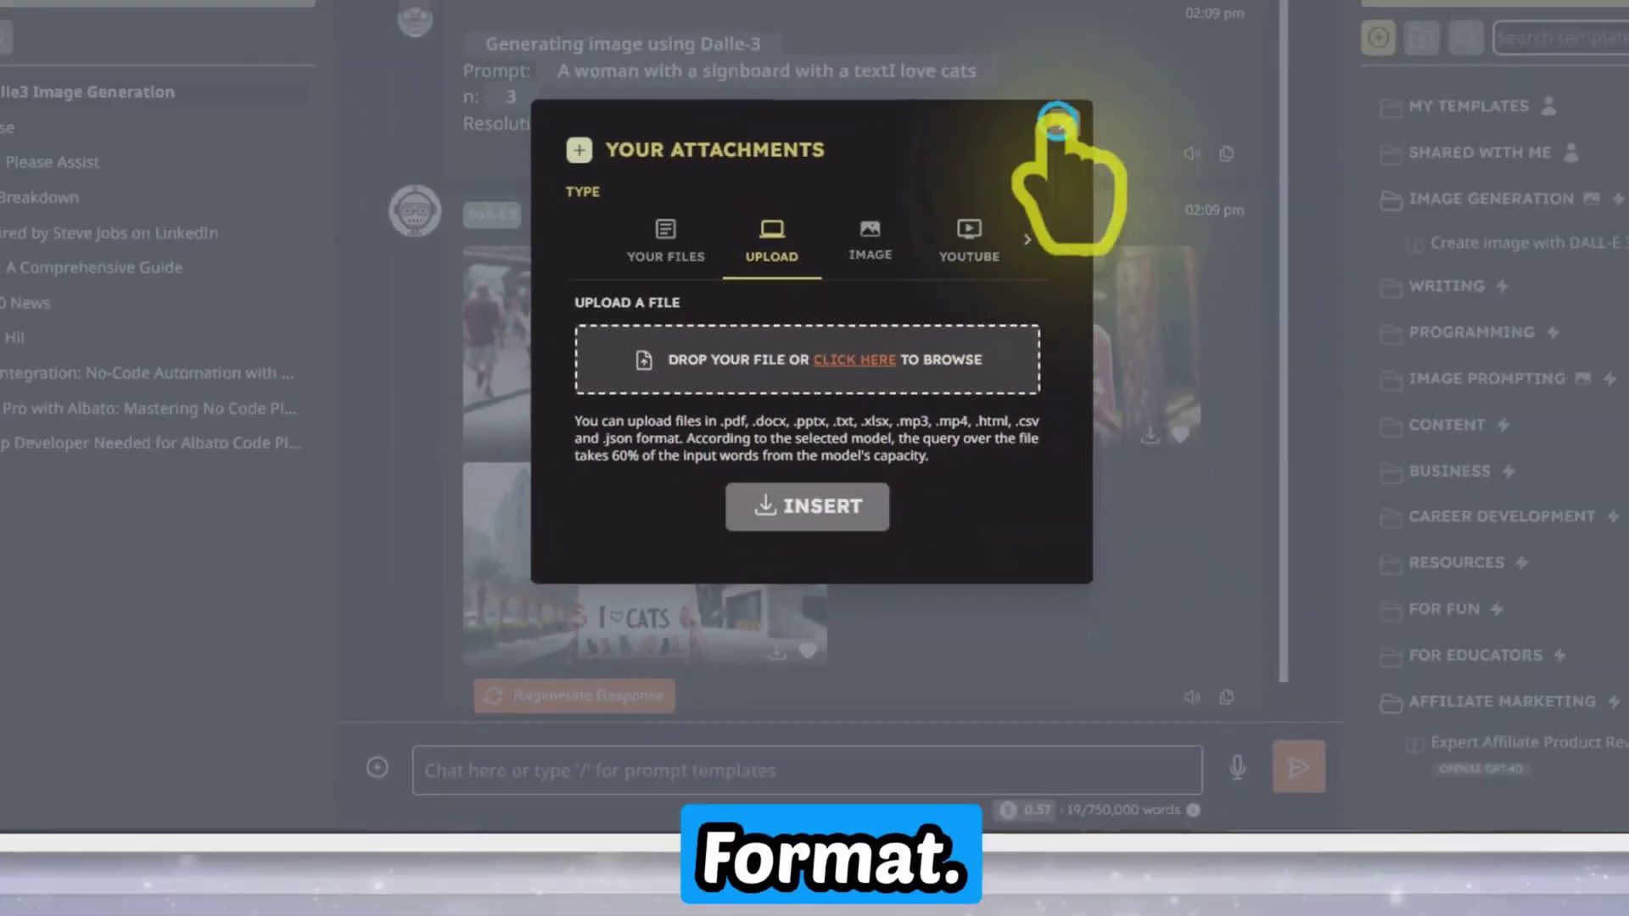
pyautogui.click(1051, 138)
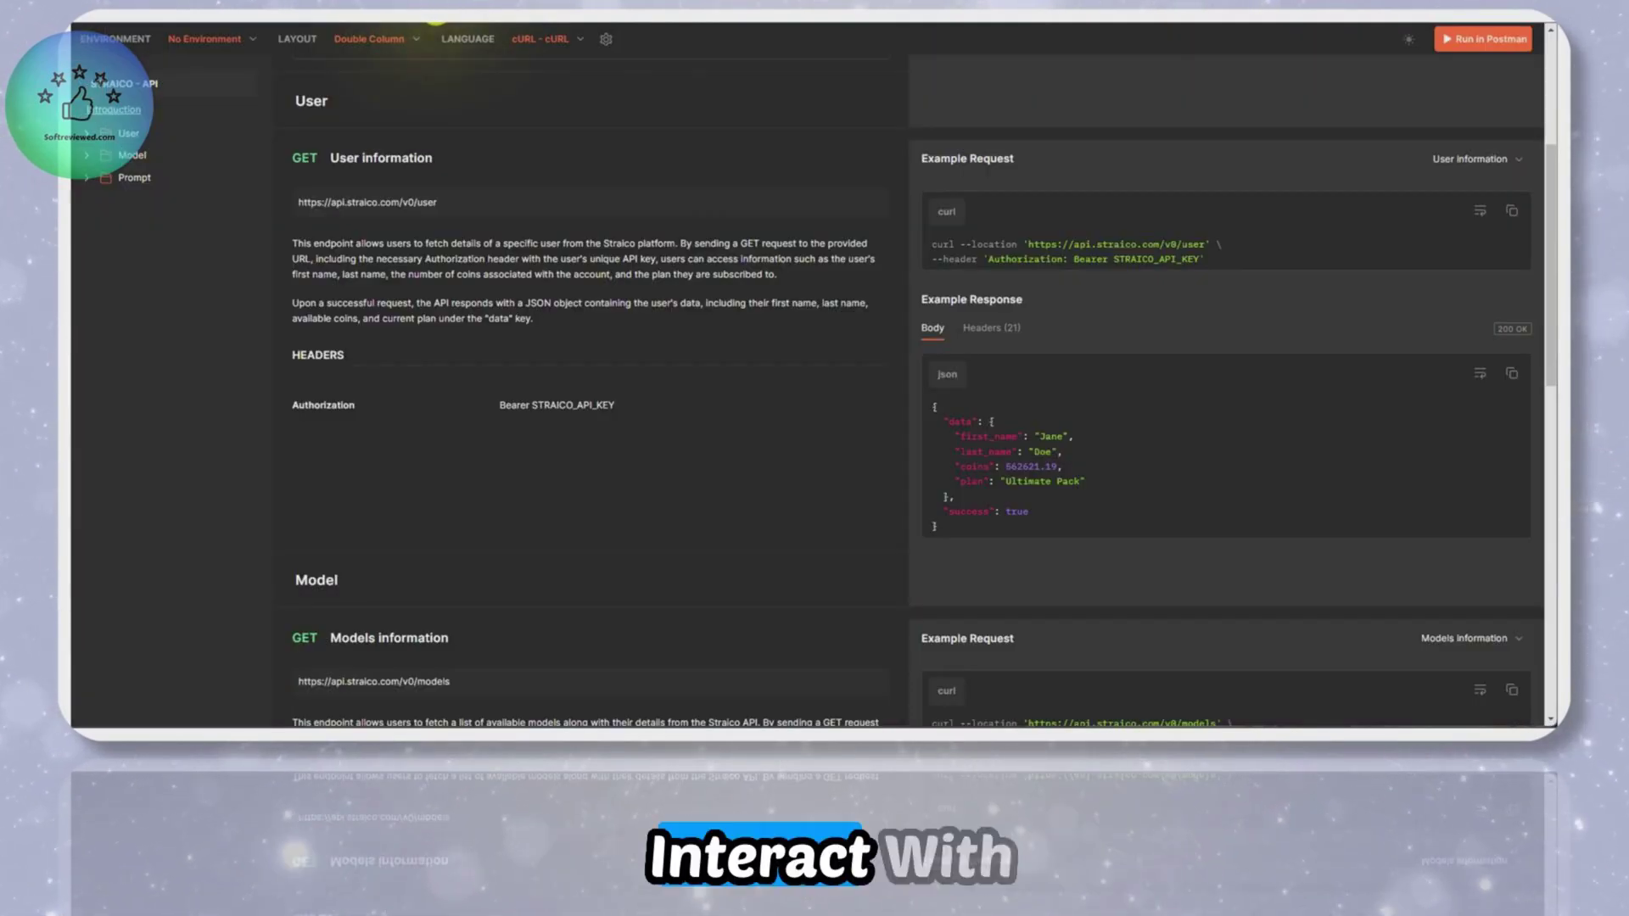
pyautogui.scroll(5, 436, 393)
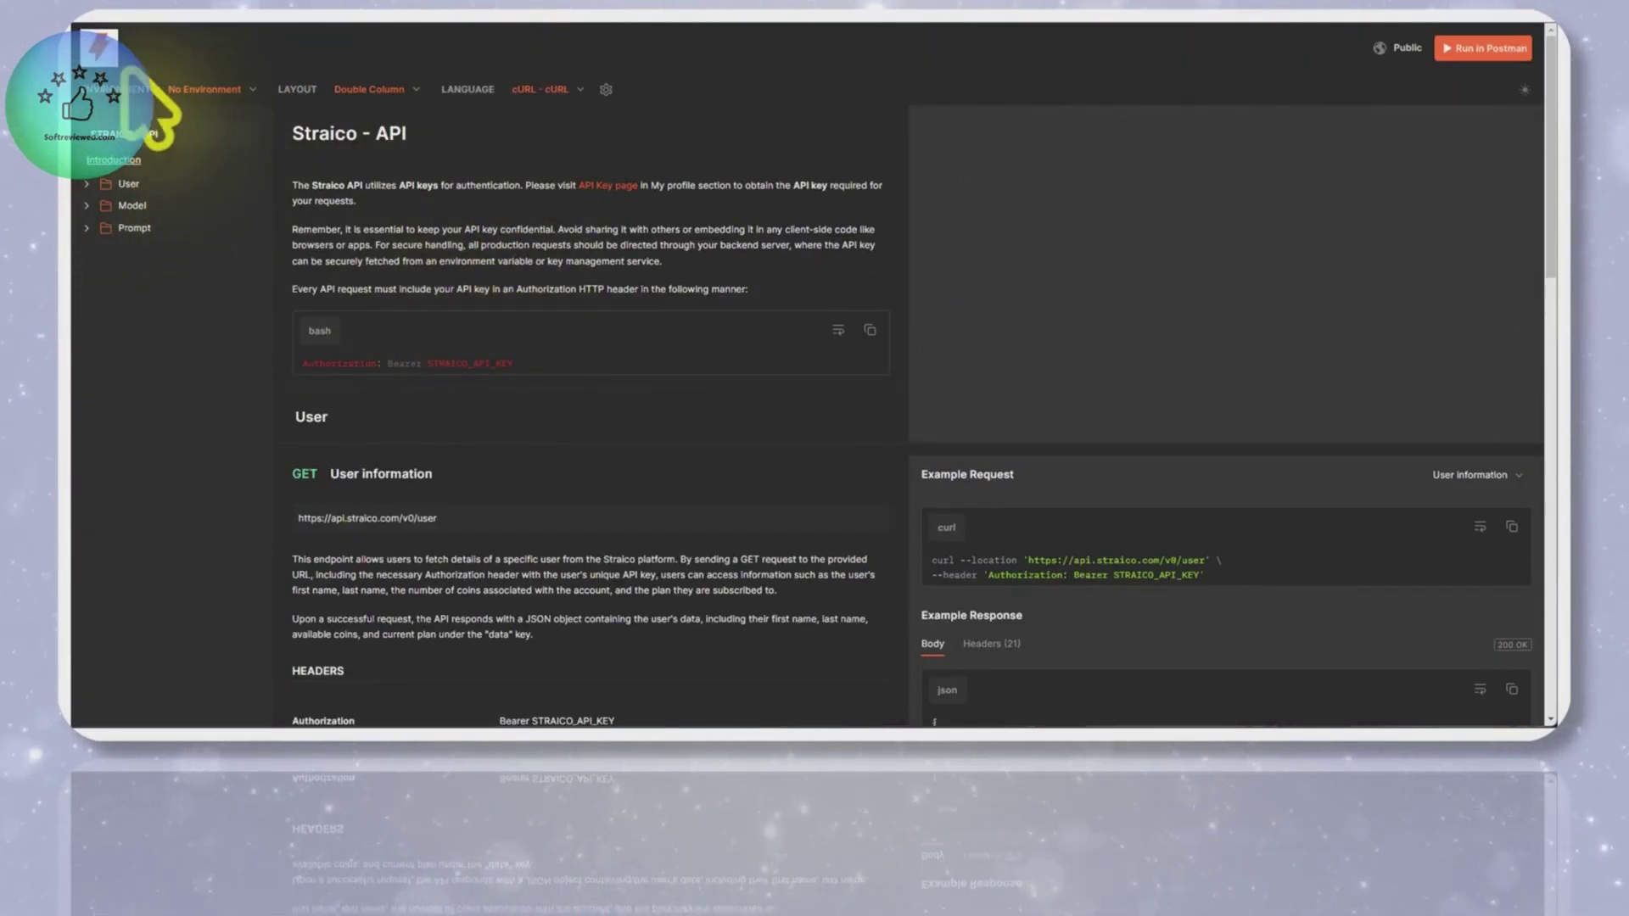
pyautogui.scroll(-15, 436, 293)
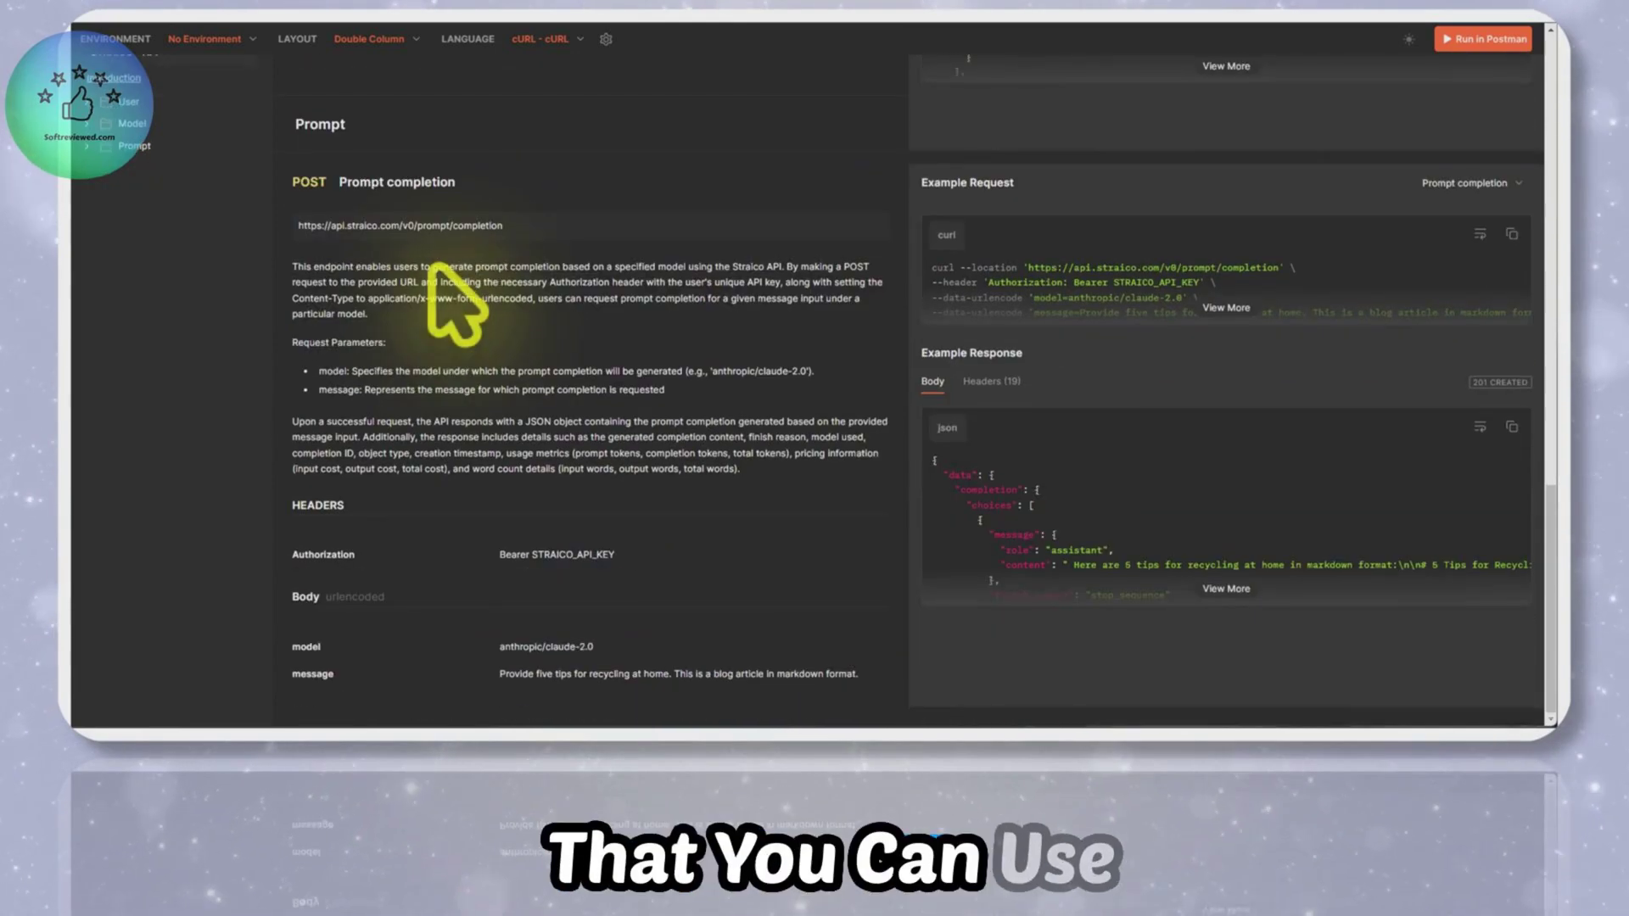
pyautogui.scroll(10, 807, 407)
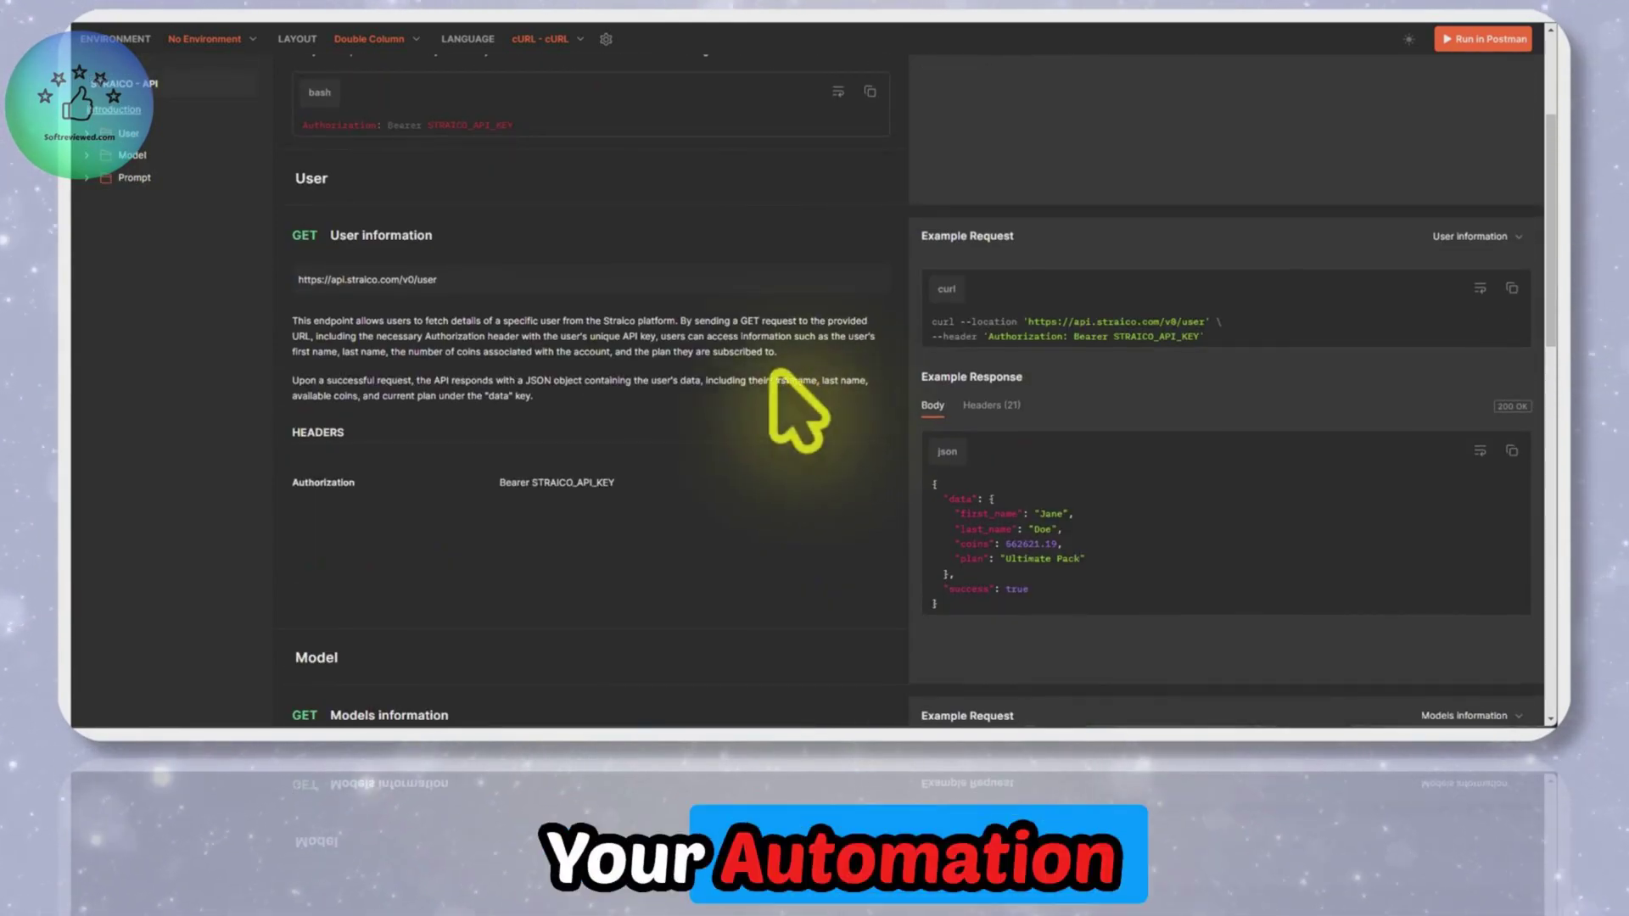
# Add an HTTP Make a request module to the empty integration and confirm its settings
pyautogui.click(577, 17)
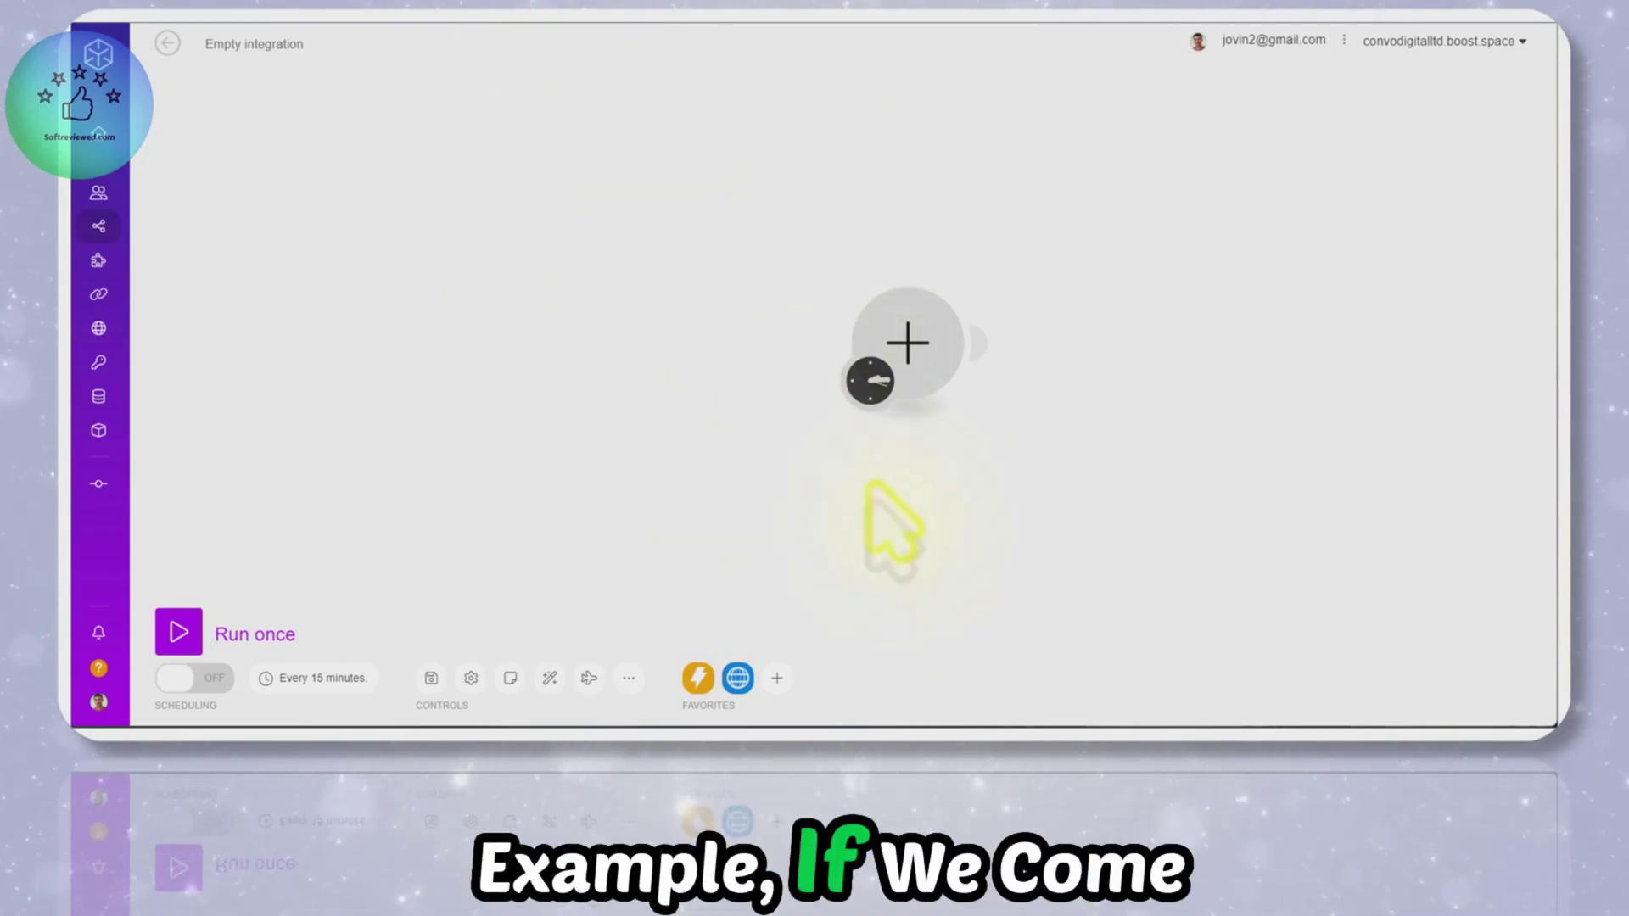
pyautogui.click(699, 681)
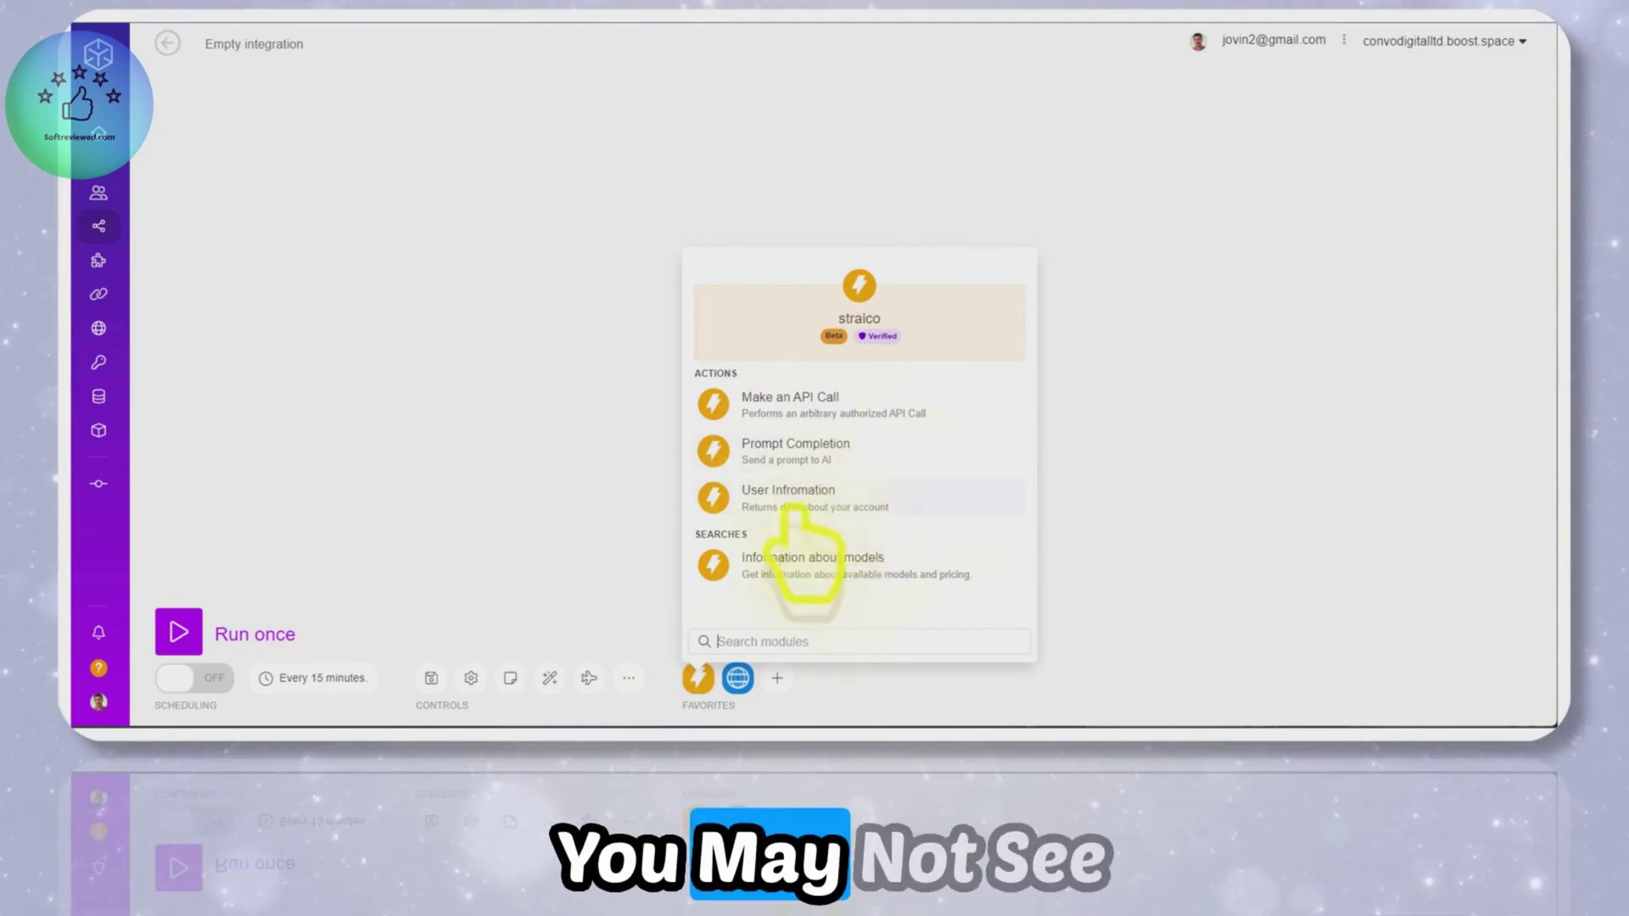
pyautogui.click(738, 677)
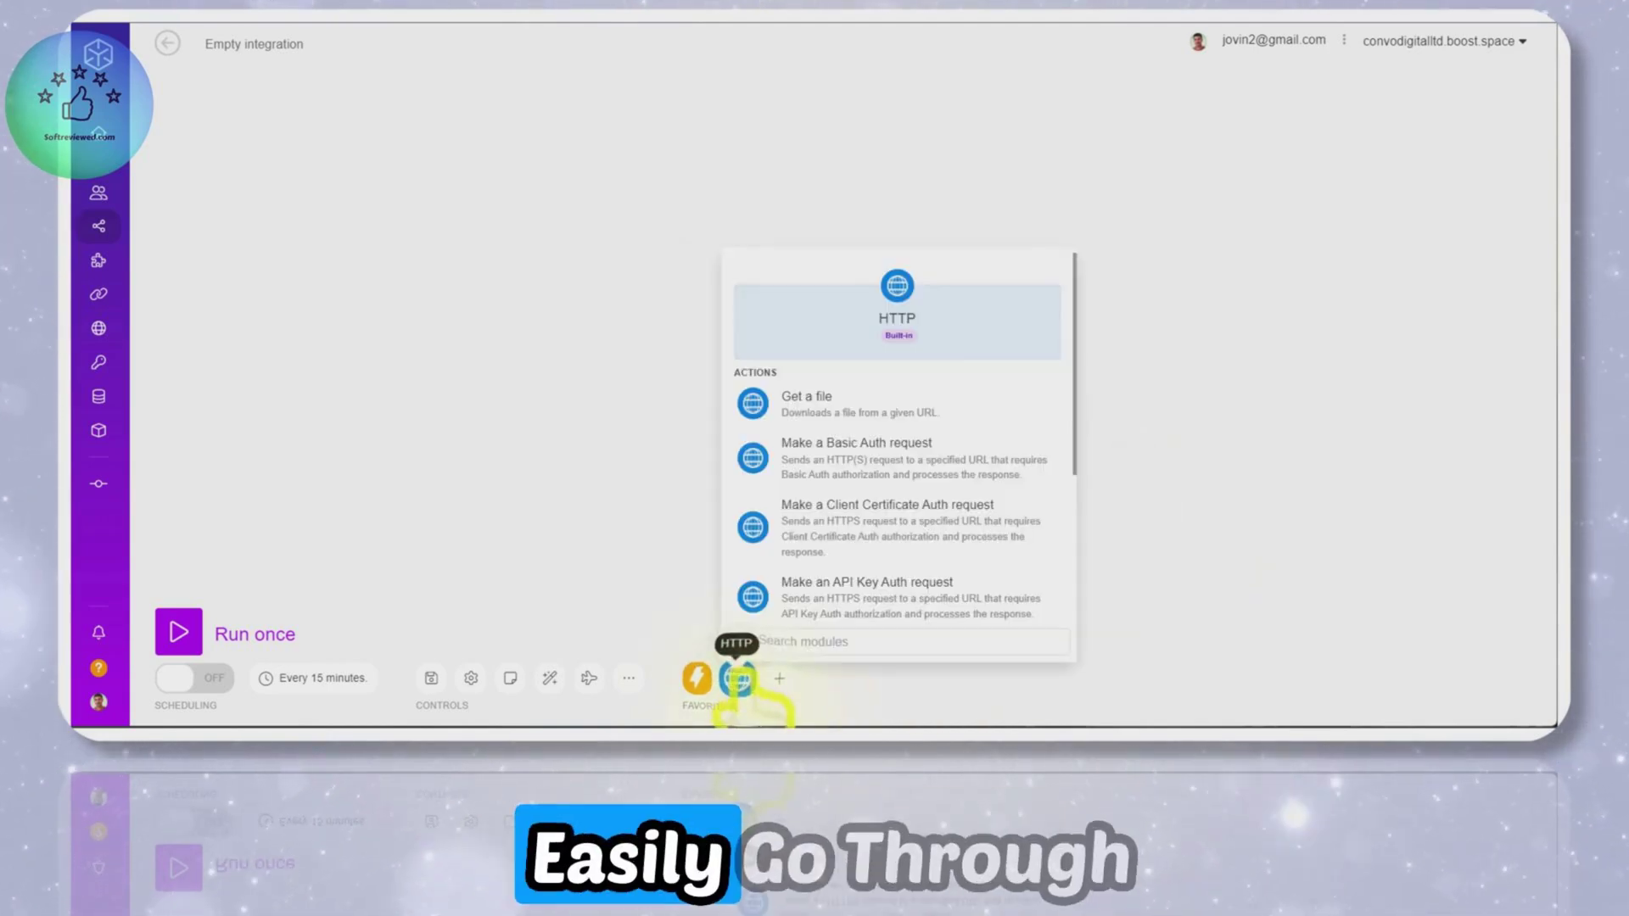
pyautogui.scroll(-3, 901, 548)
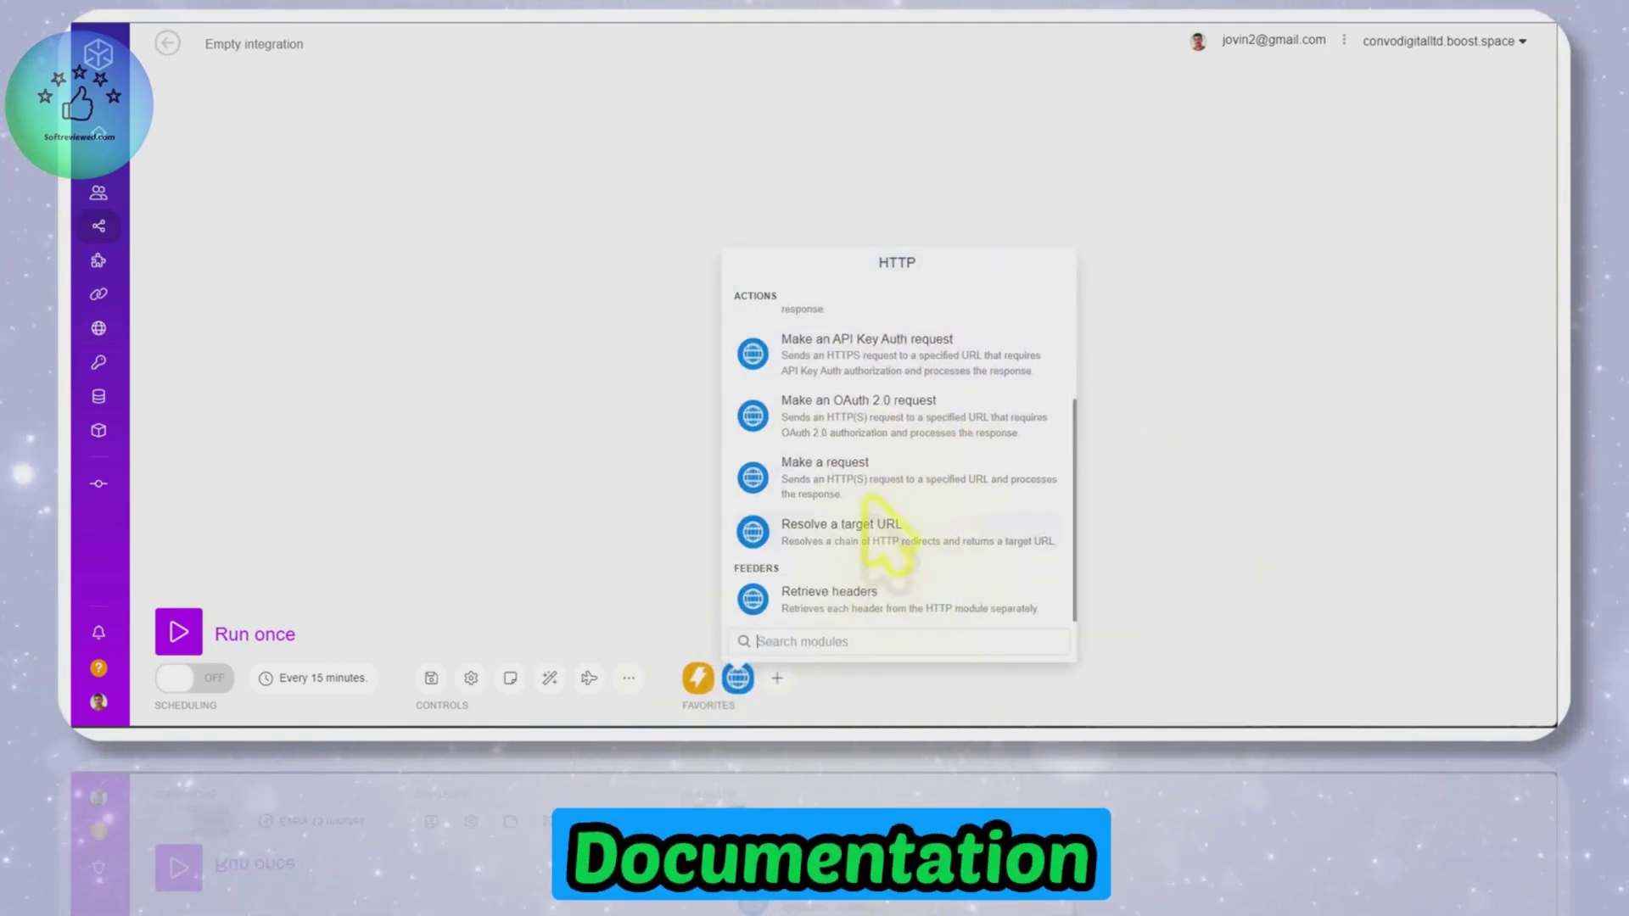
pyautogui.click(850, 466)
pyautogui.click(1105, 539)
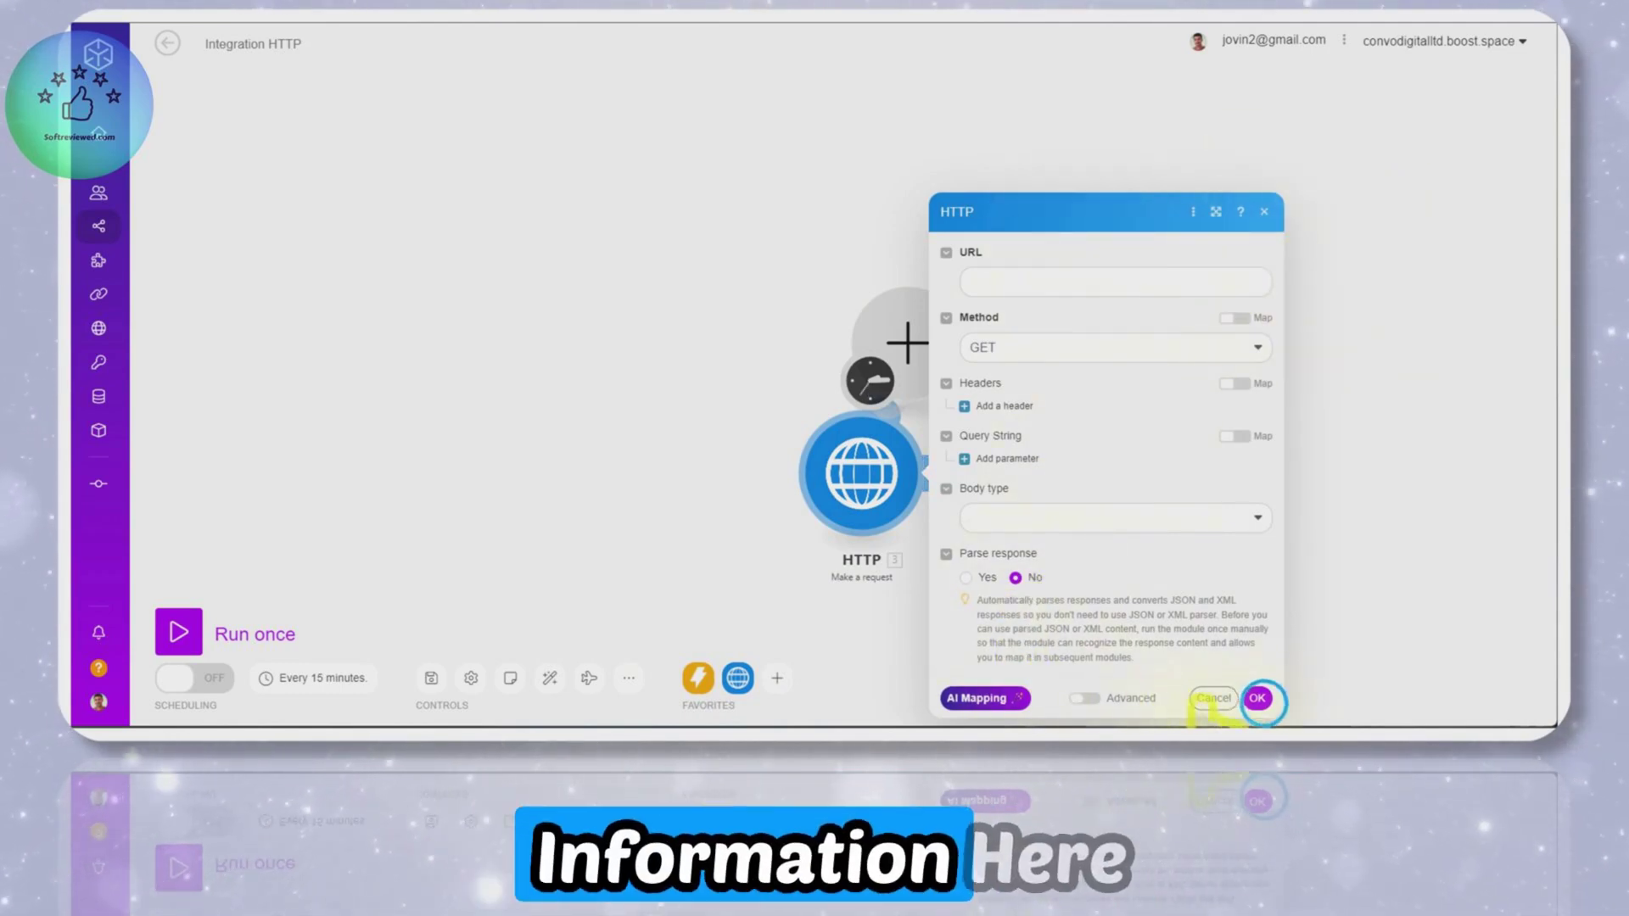
pyautogui.click(1255, 698)
pyautogui.click(1264, 212)
# Delete the HTTP module and start a new module from straico's actions
pyautogui.rightClick(848, 475)
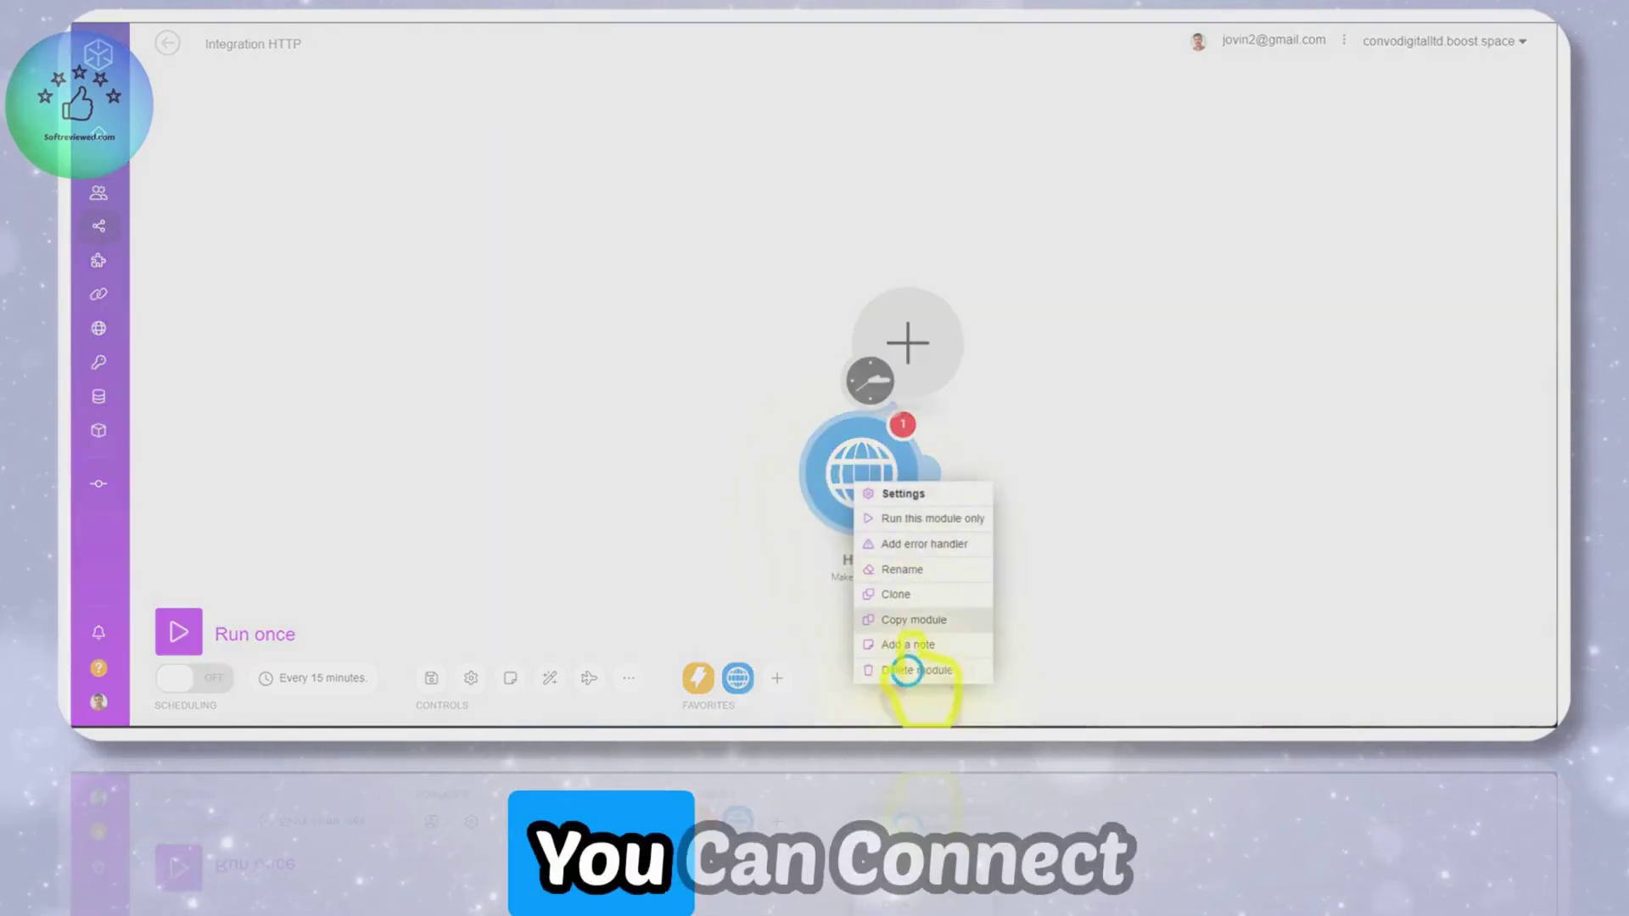
pyautogui.click(902, 667)
pyautogui.click(925, 374)
pyautogui.click(1047, 233)
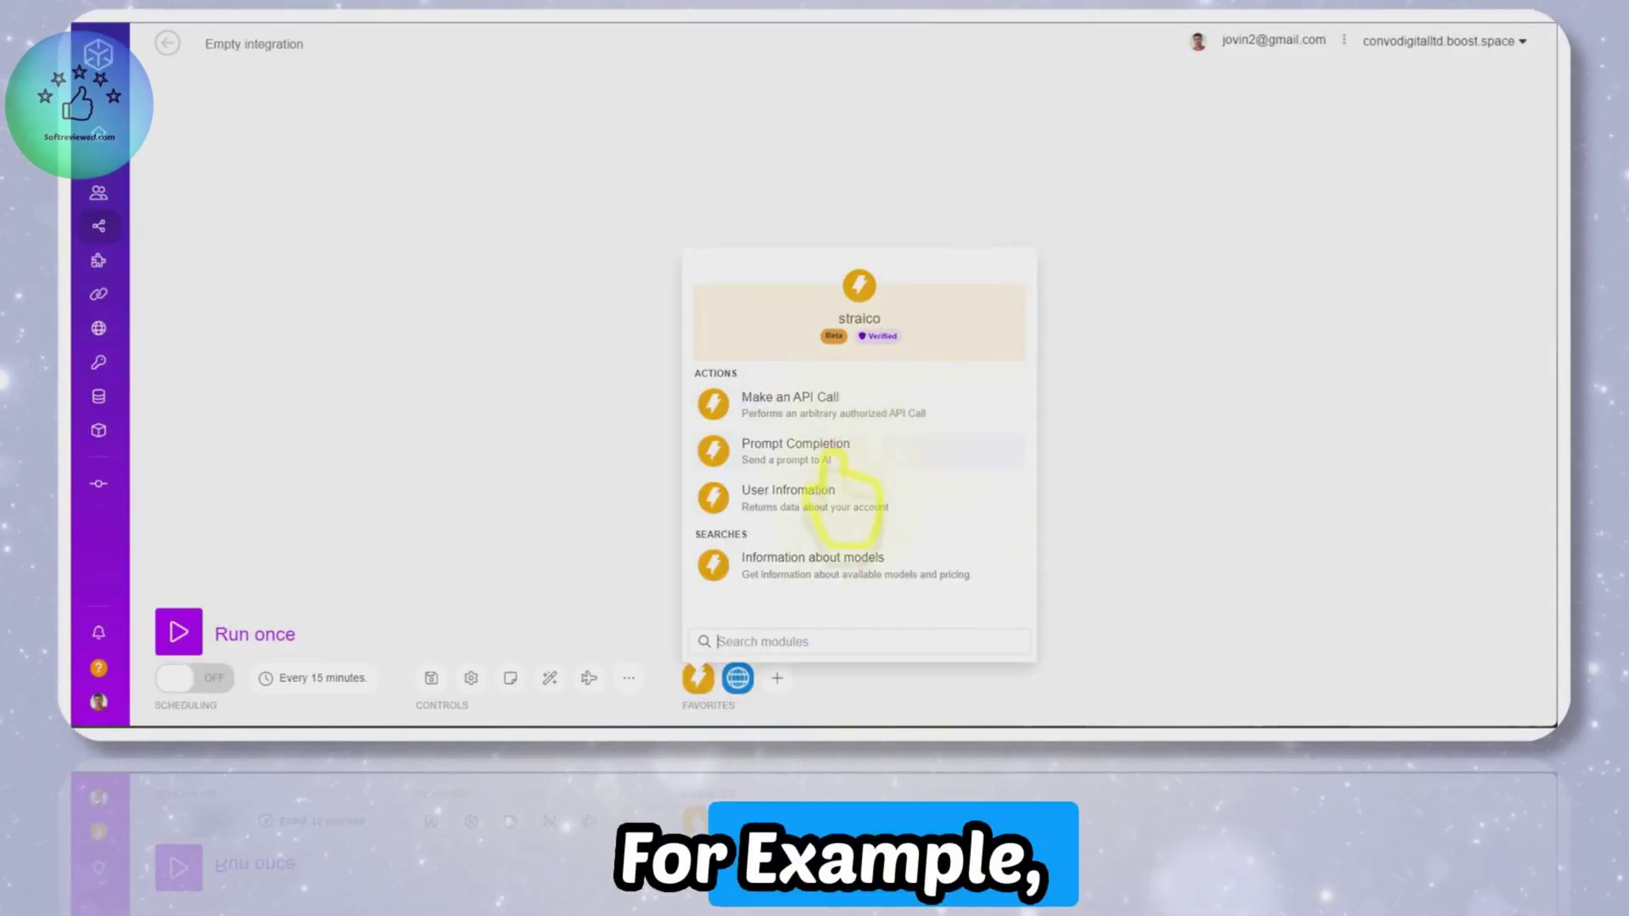
# Add straico's Prompt Completion module and connect it automatically to My Straico
pyautogui.click(817, 447)
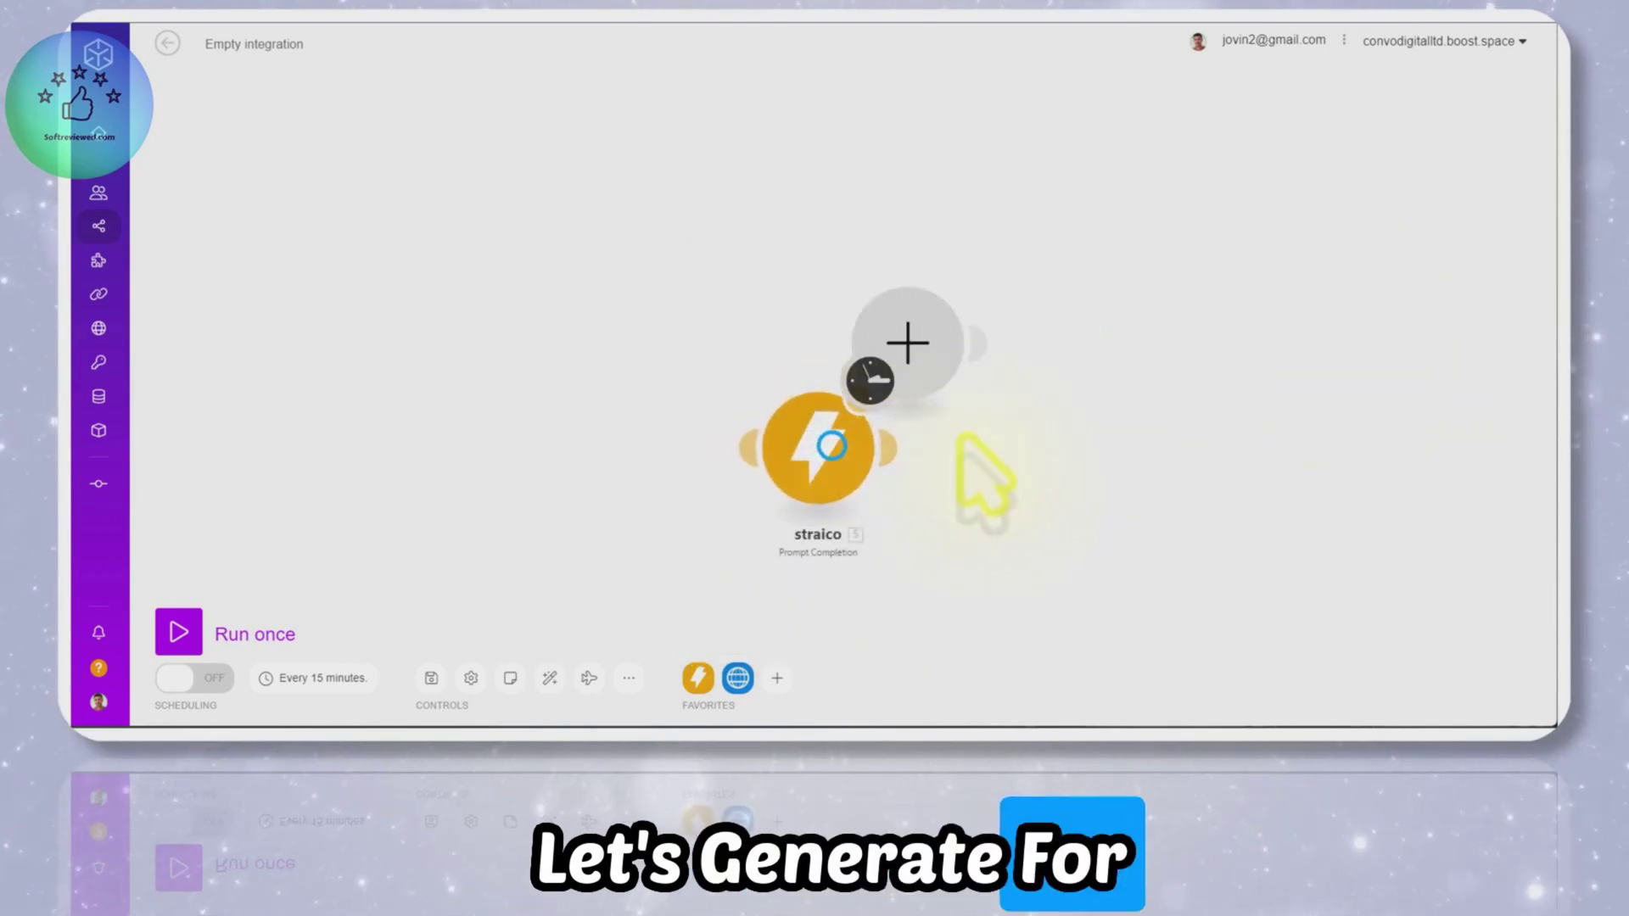
pyautogui.click(819, 449)
pyautogui.click(1102, 513)
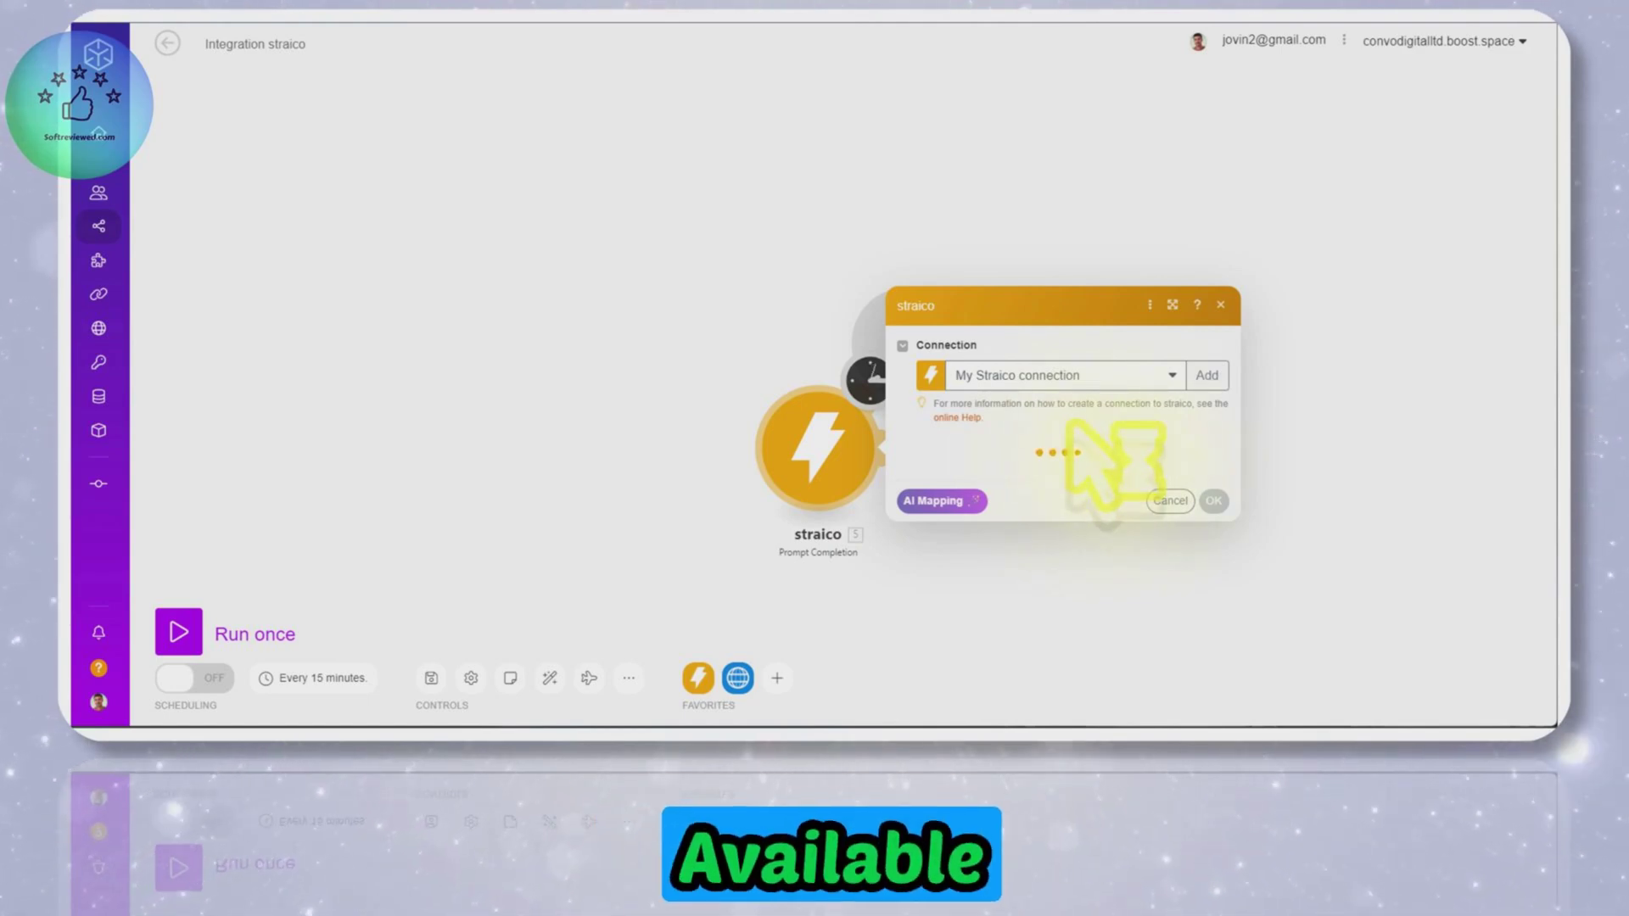
# Select Perplexity: Sonar 8x7B Online as the module's model
pyautogui.click(1049, 477)
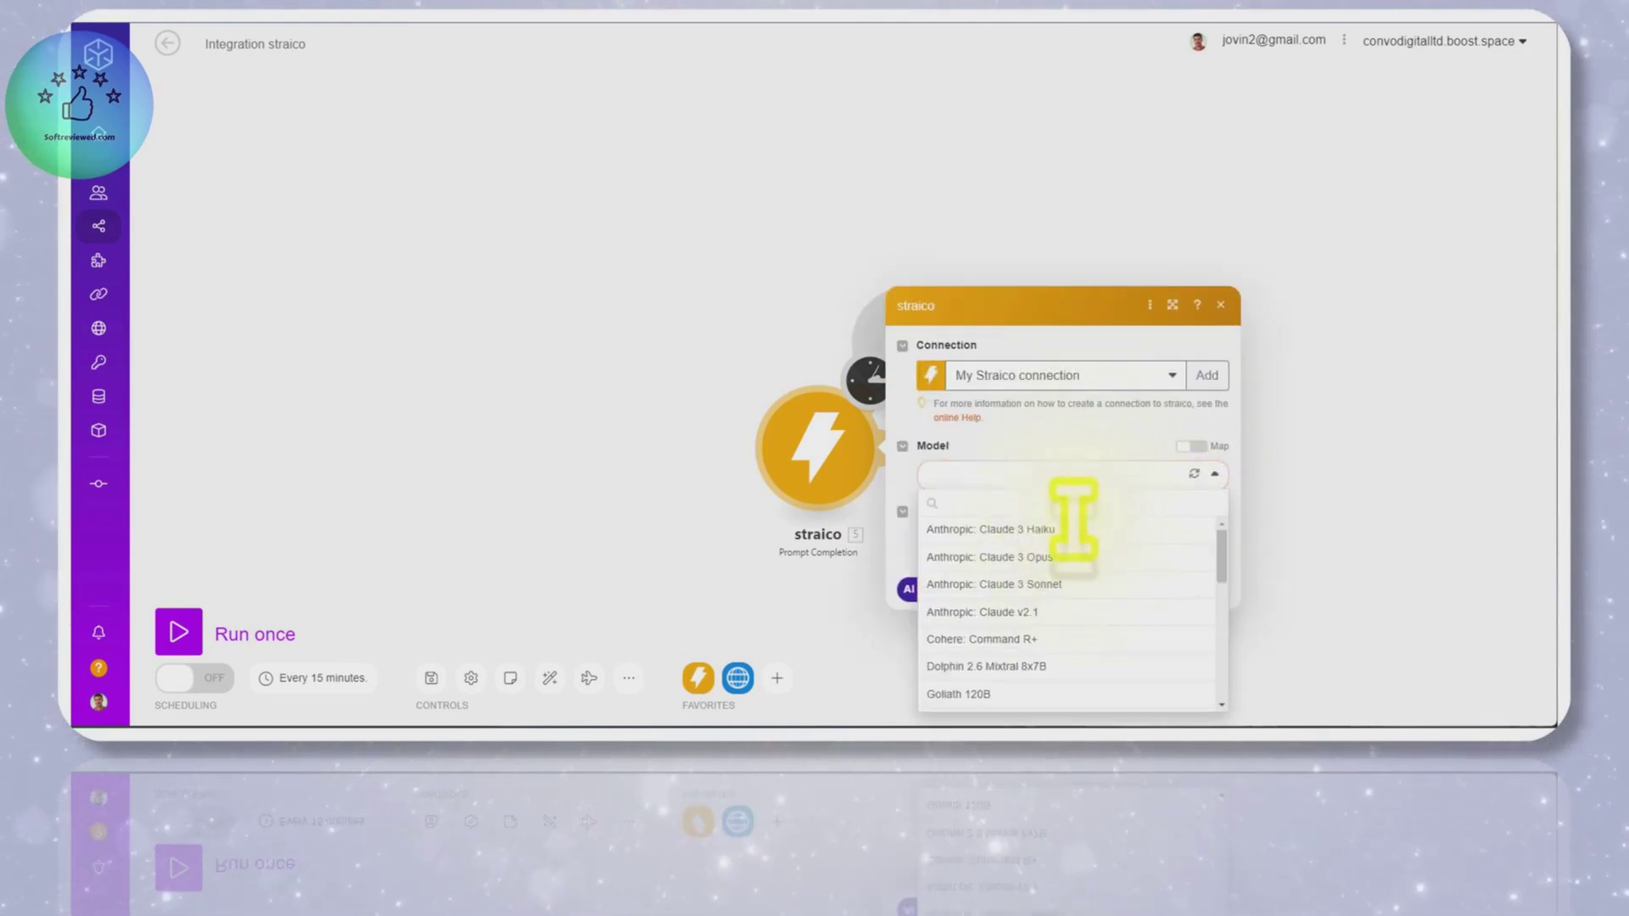
pyautogui.scroll(-3, 1070, 560)
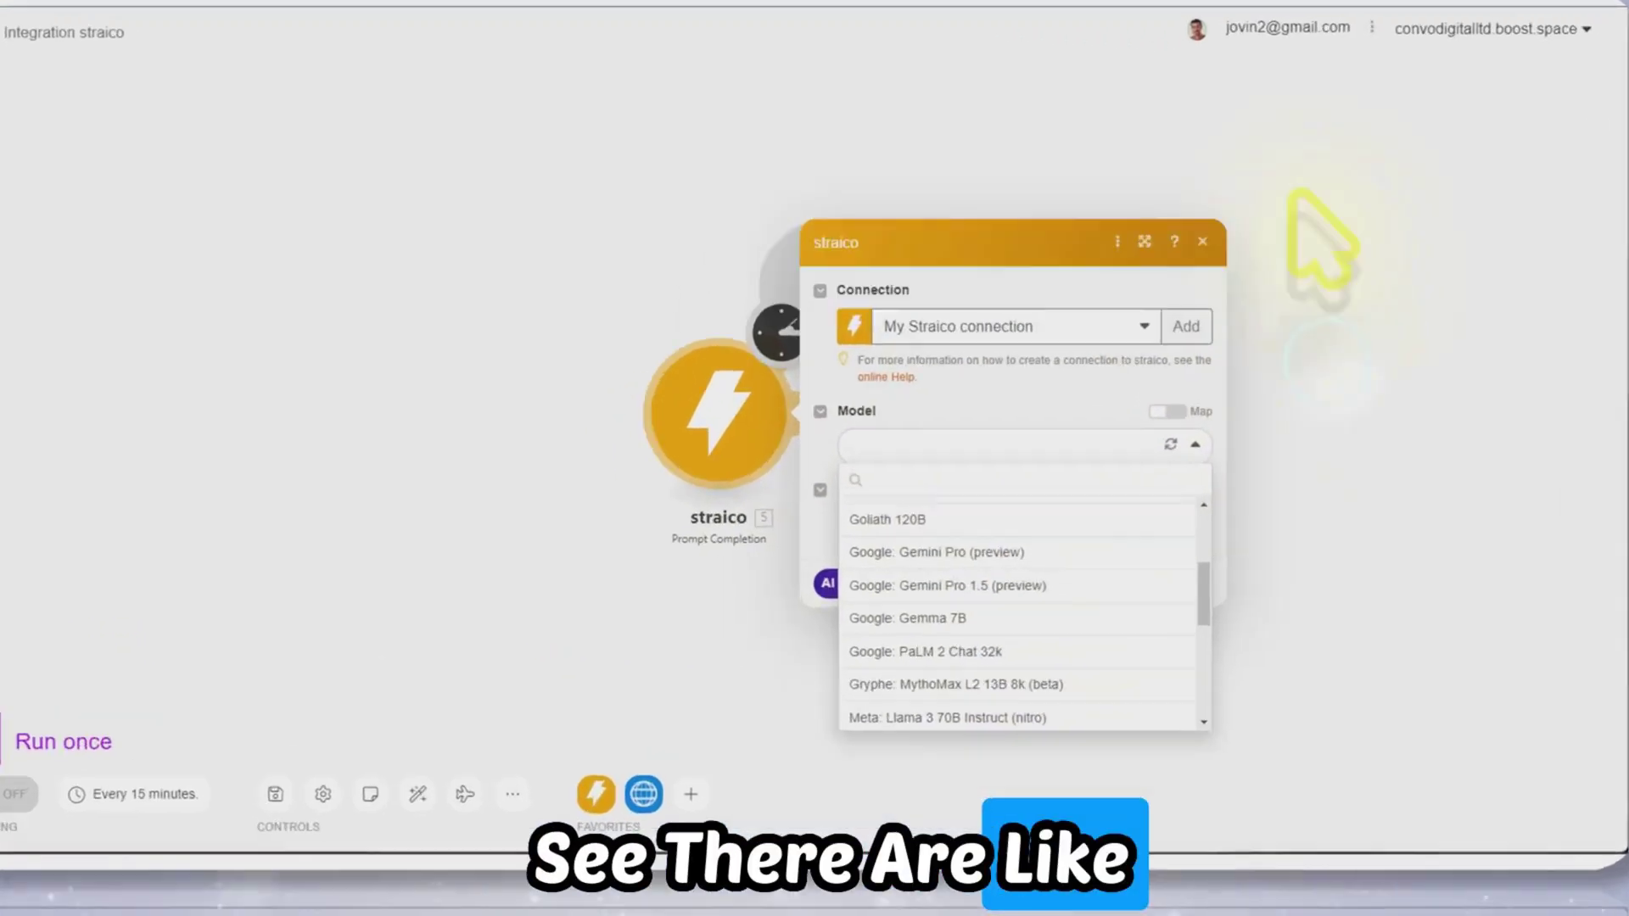
pyautogui.scroll(3, 1032, 528)
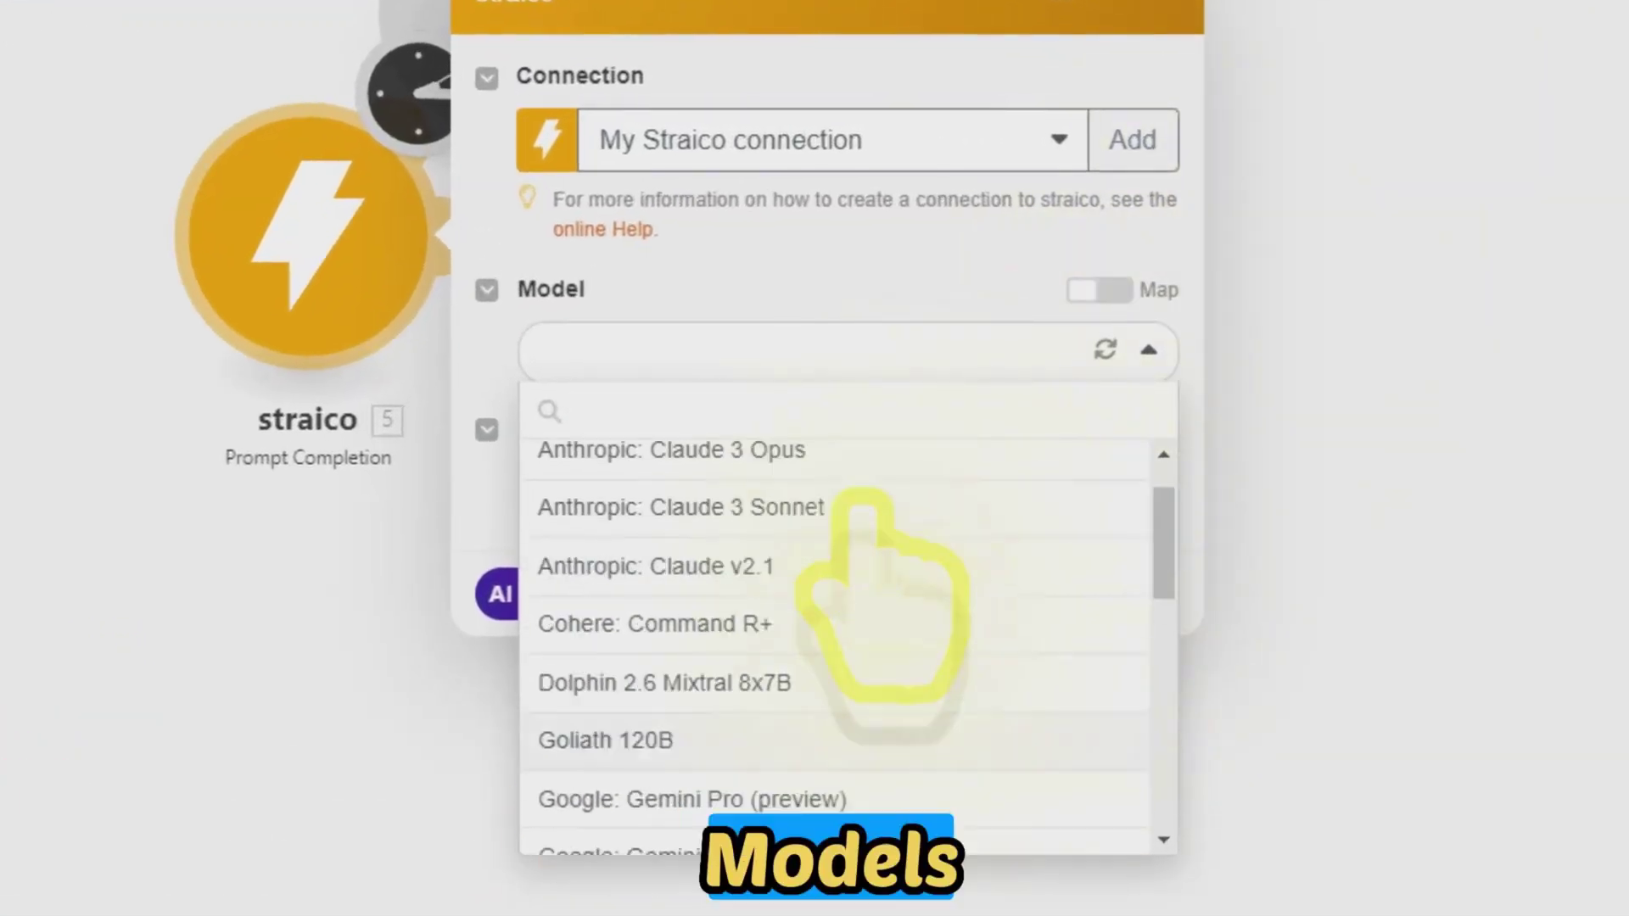
pyautogui.scroll(1, 861, 509)
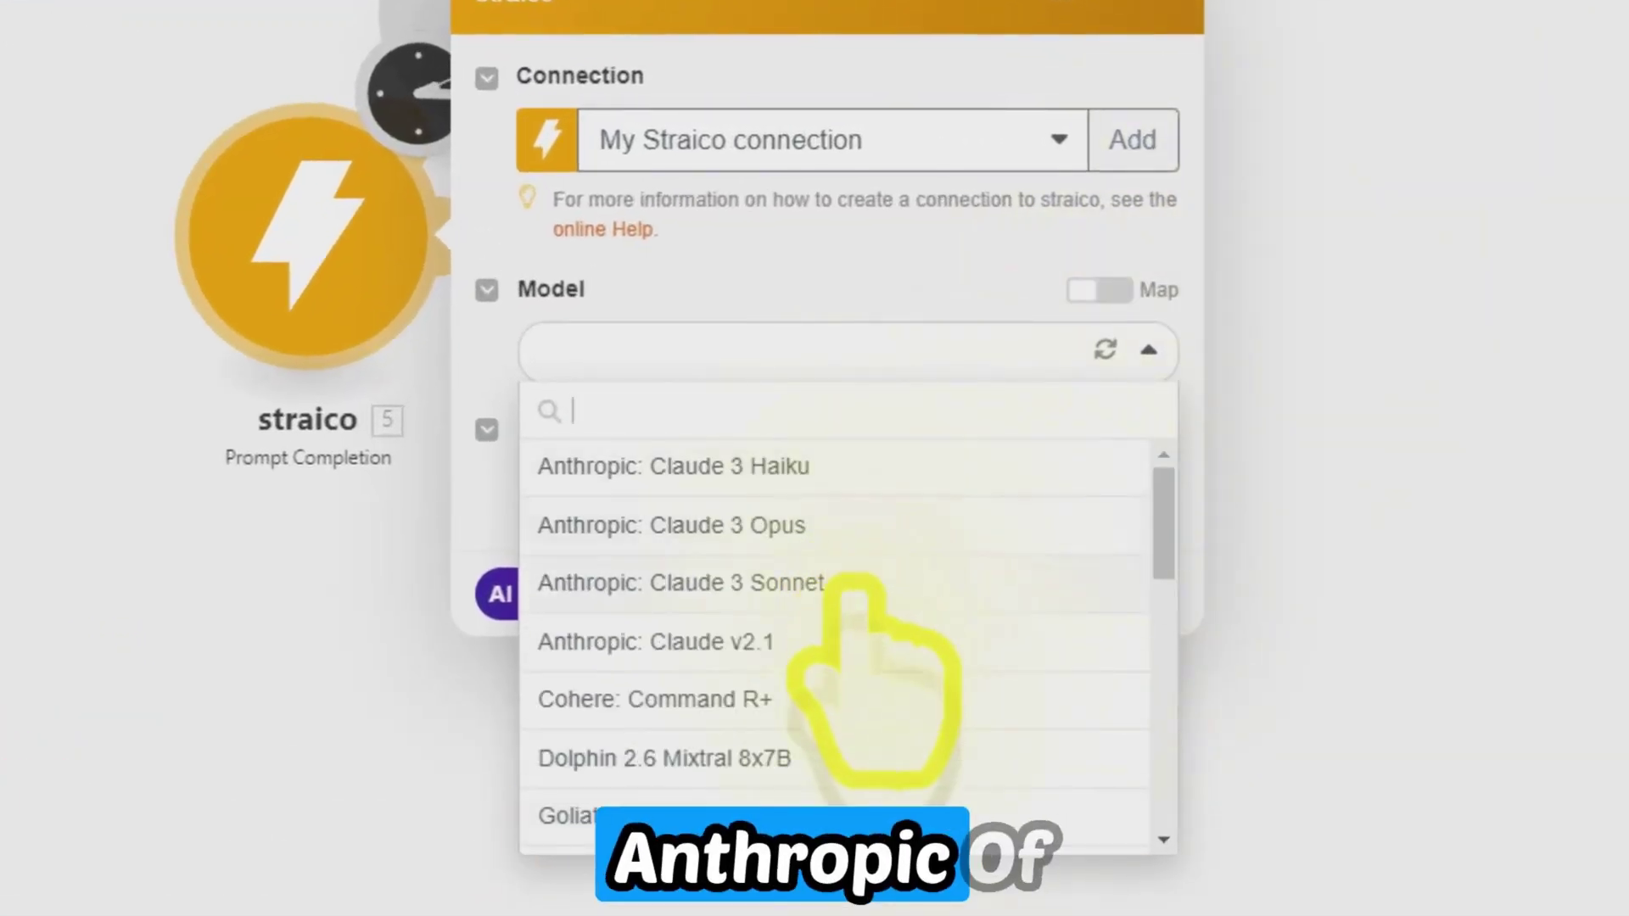
pyautogui.scroll(-5, 848, 602)
pyautogui.scroll(2, 781, 582)
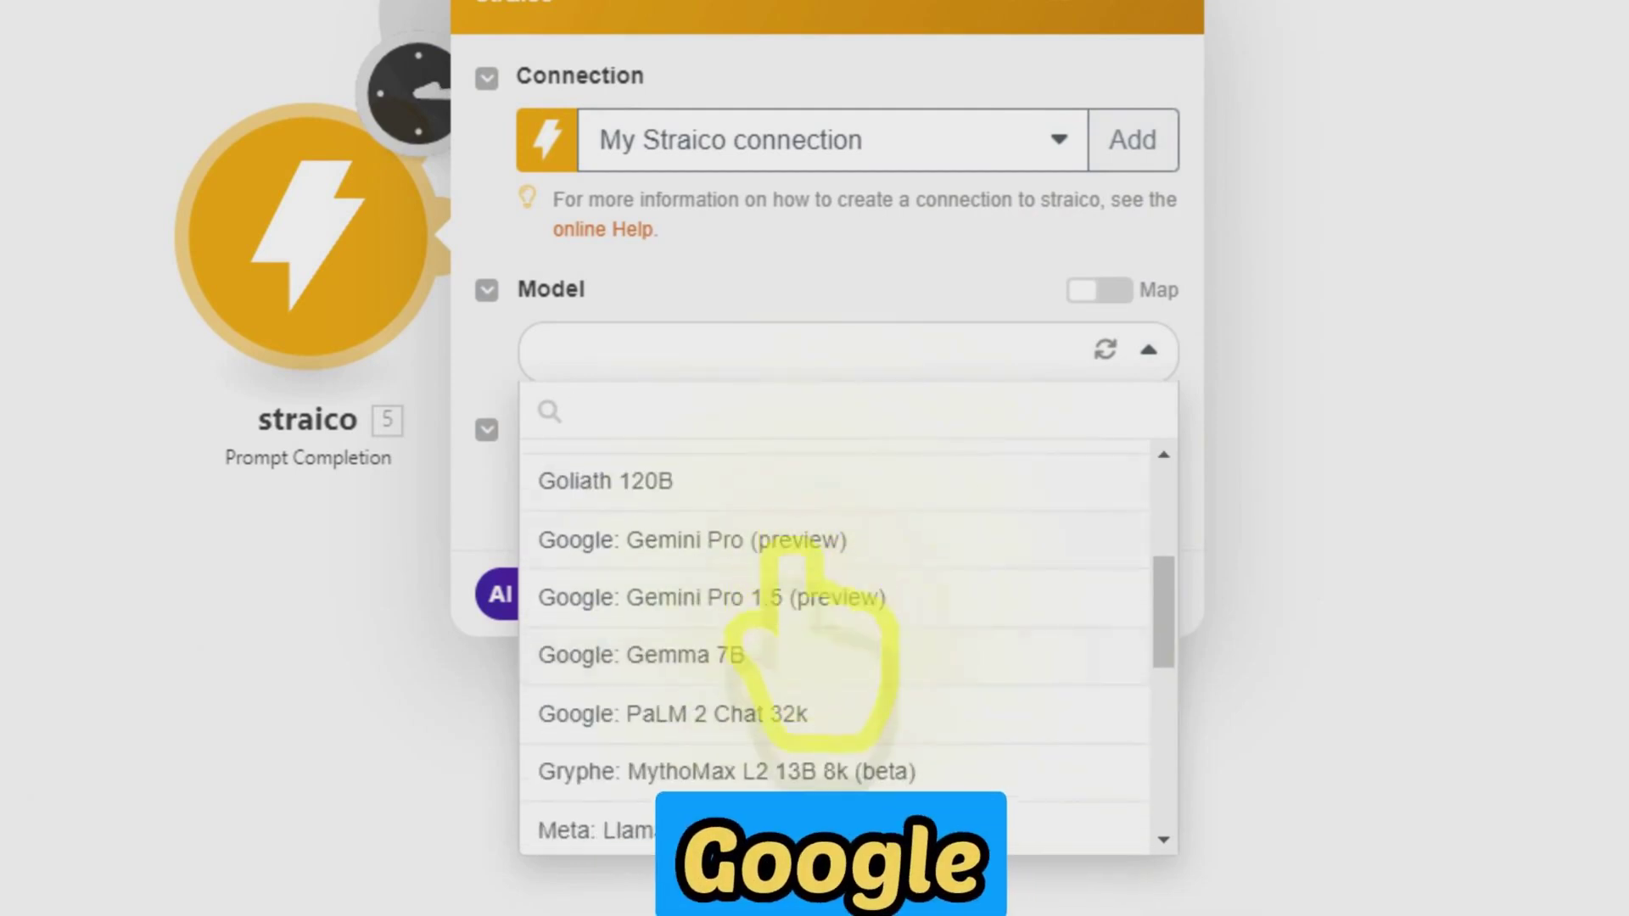
pyautogui.scroll(-4, 933, 607)
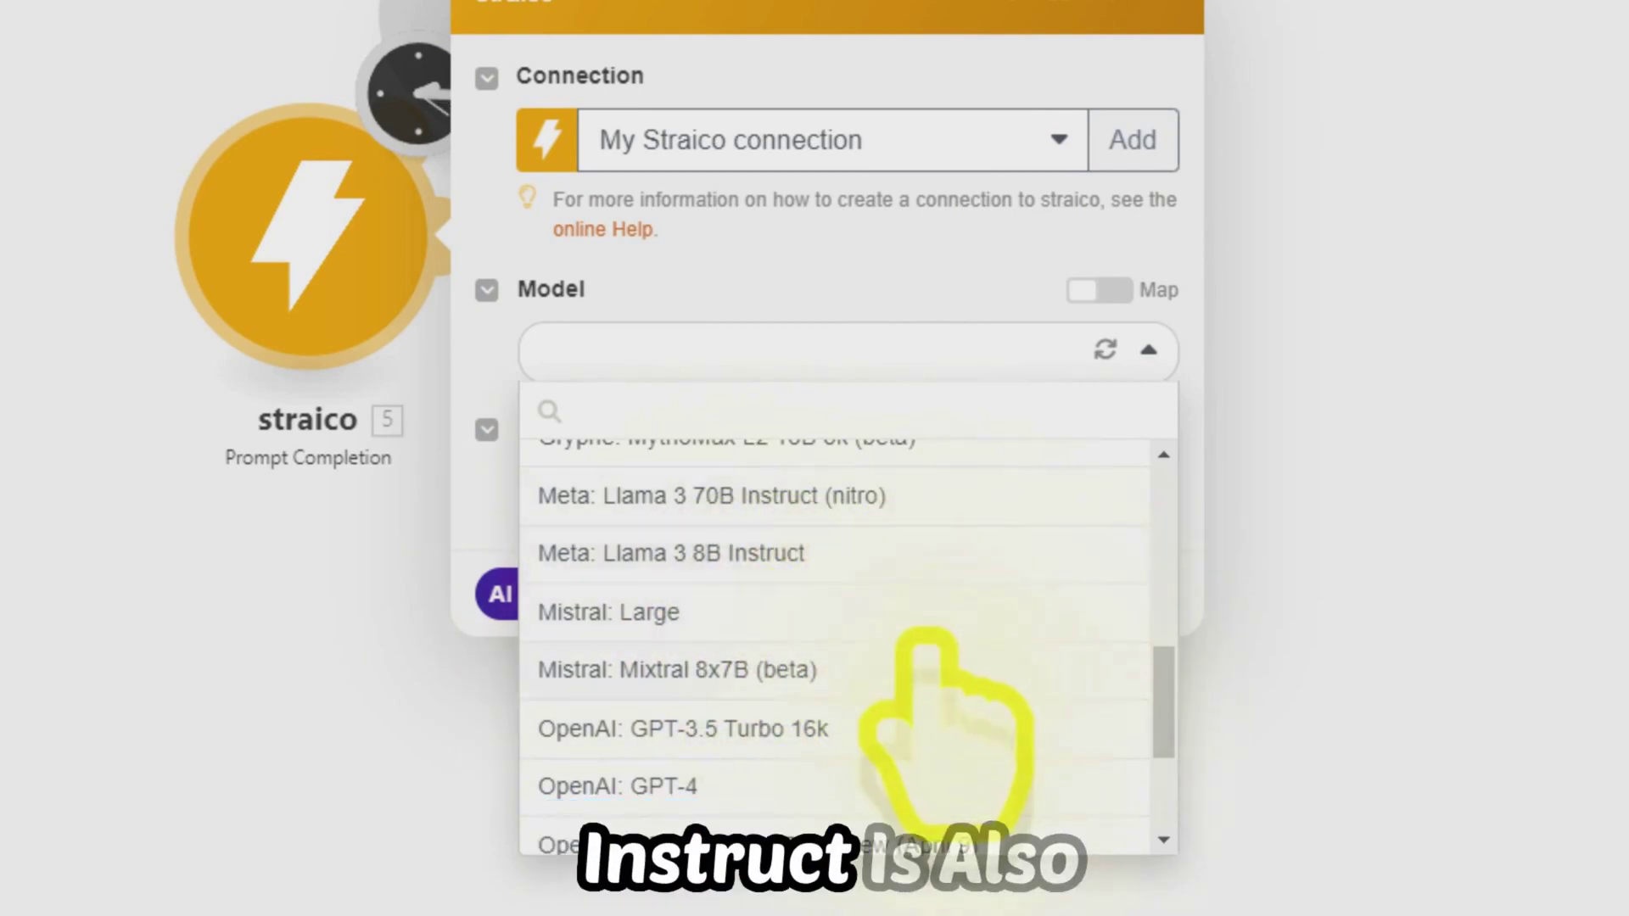
pyautogui.scroll(-3, 912, 610)
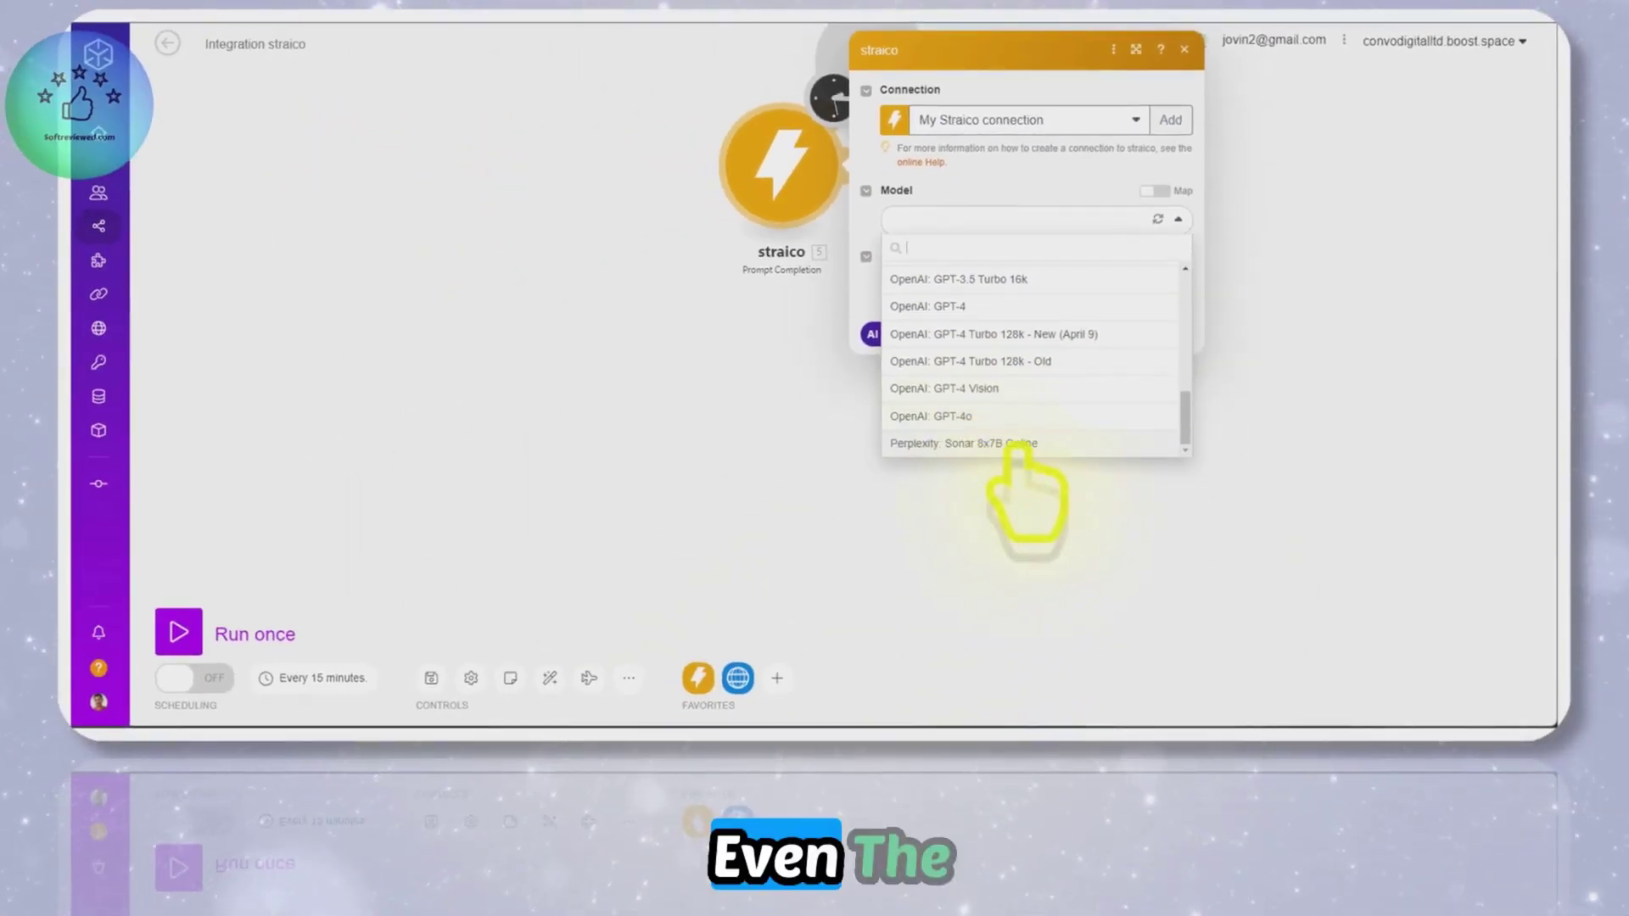
pyautogui.click(958, 443)
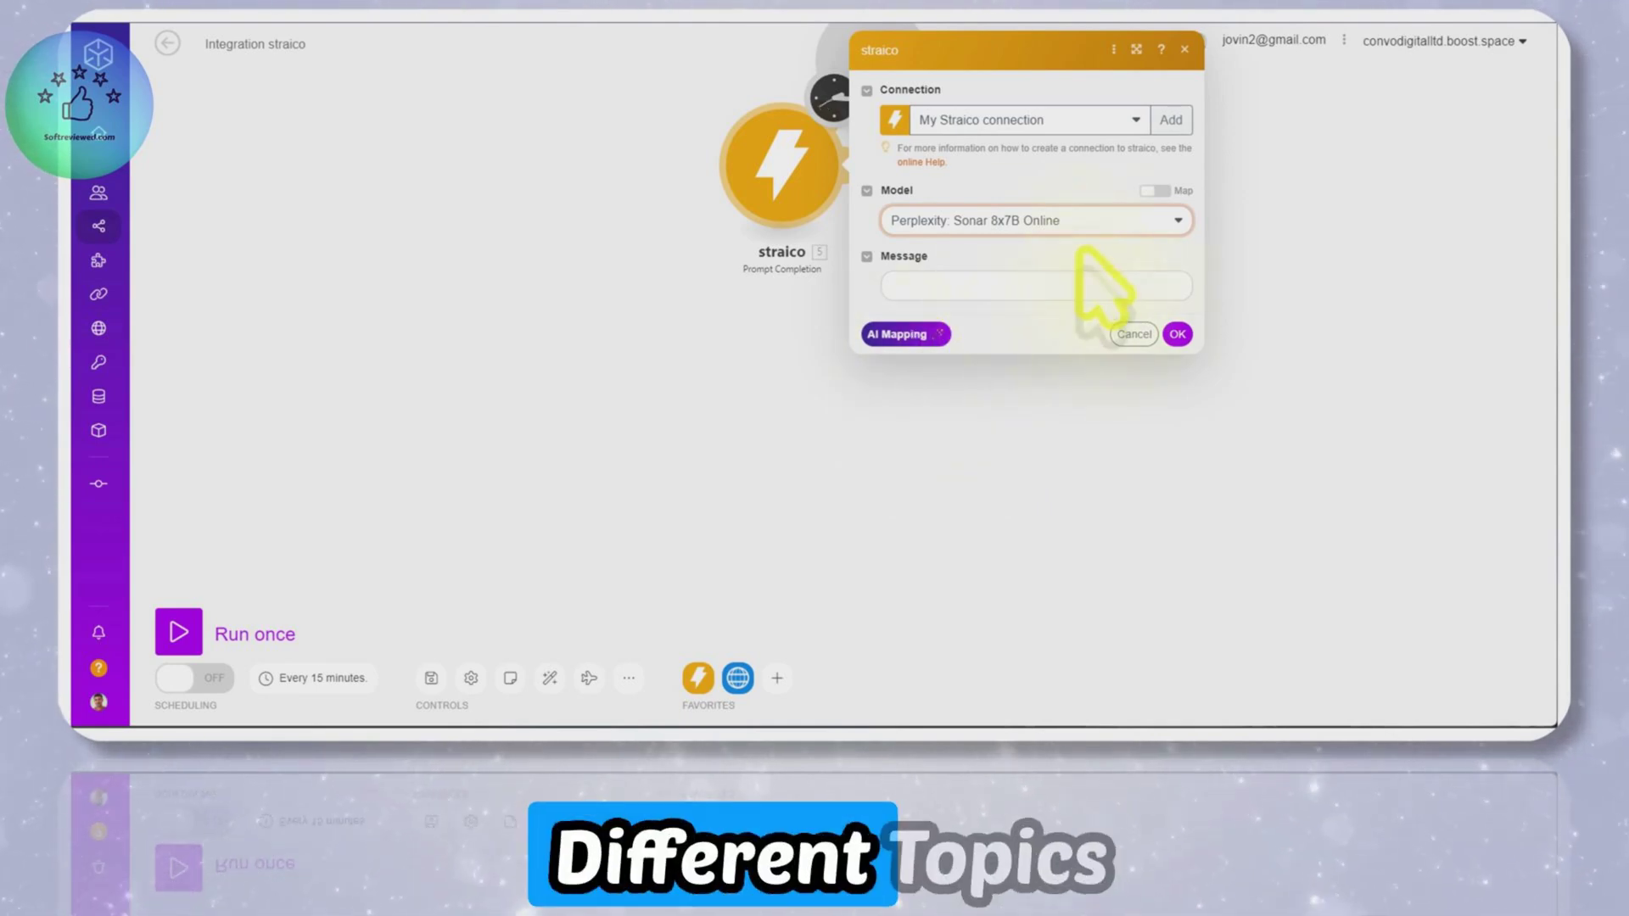
# Move the straico module down-left and browse the apps available to add, adding none
pyautogui.click(810, 271)
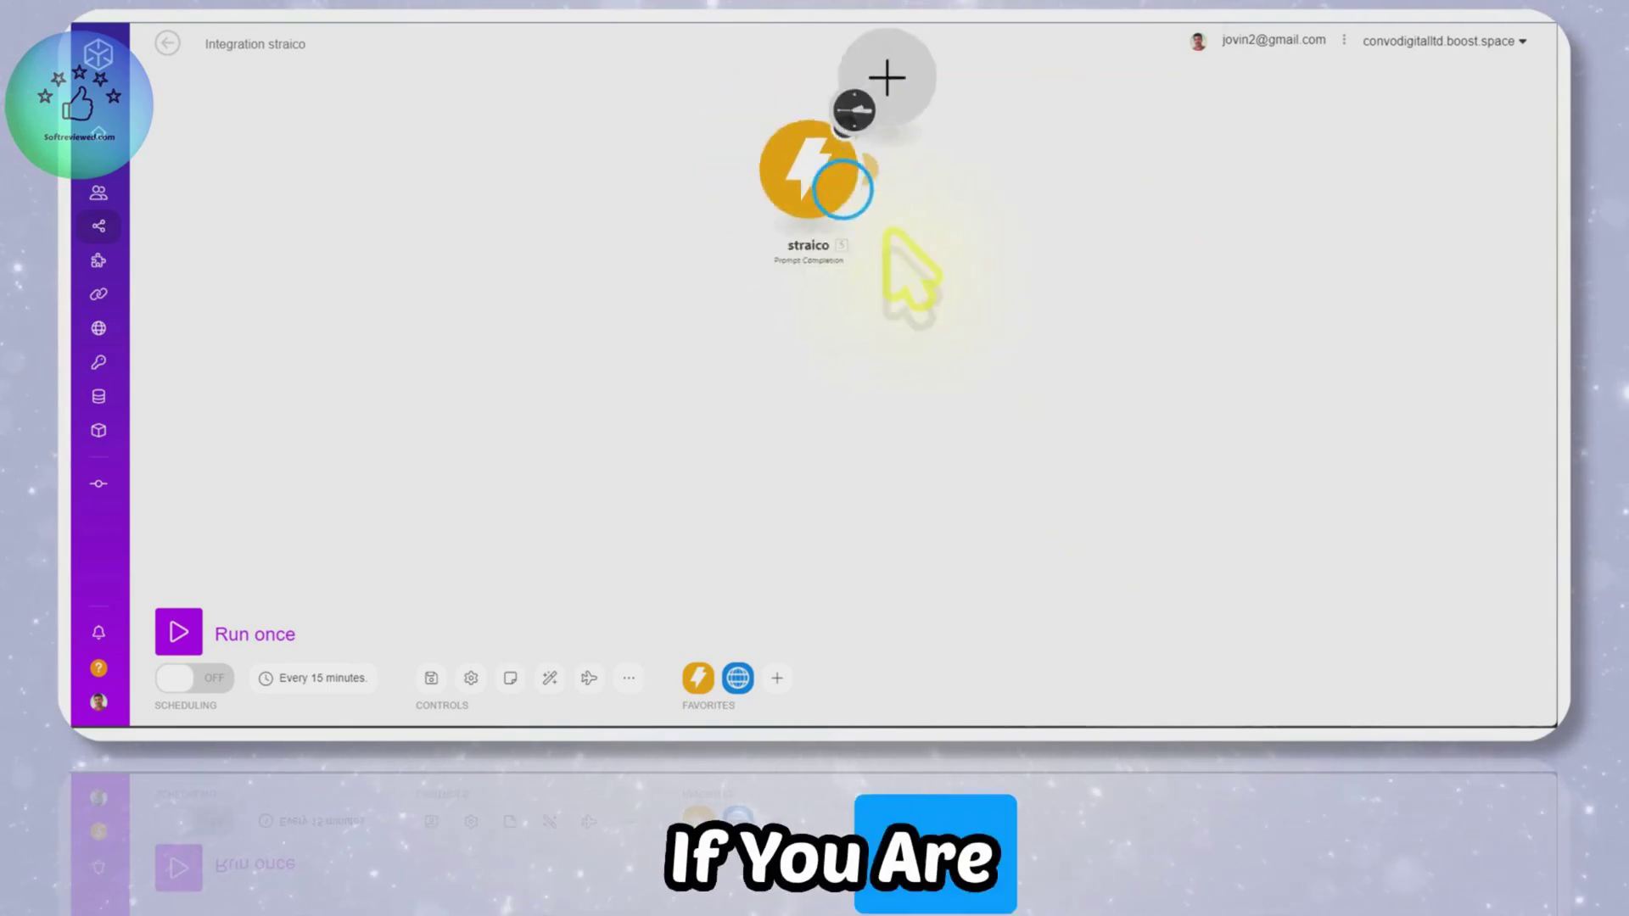
pyautogui.moveTo(865, 228); pyautogui.dragTo(844, 278)
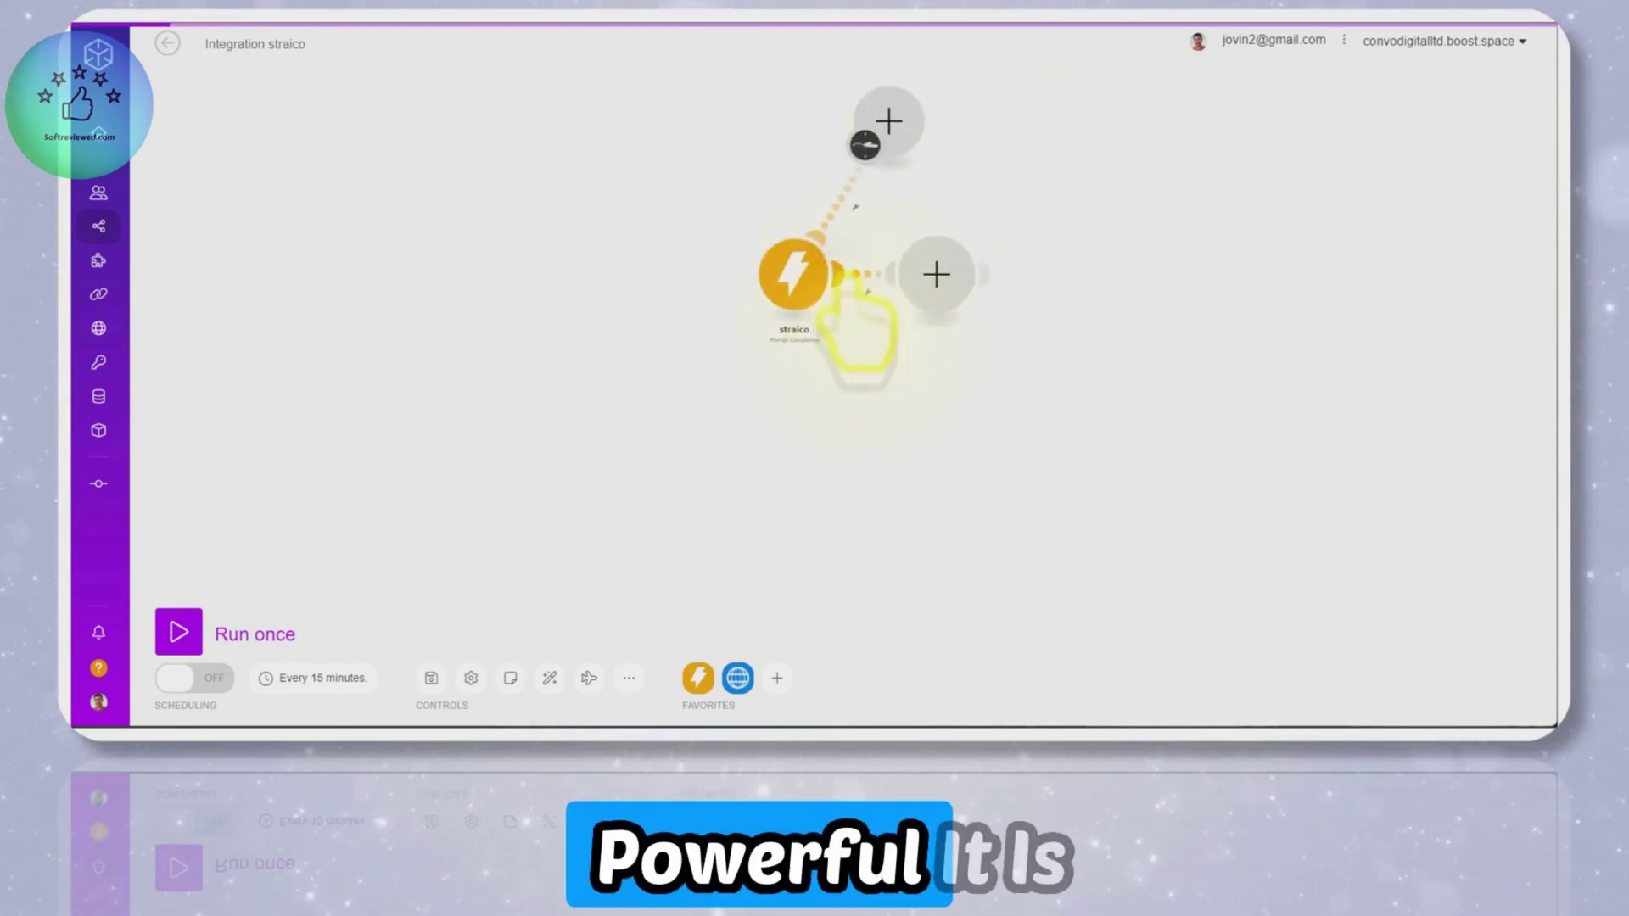
pyautogui.click(936, 274)
pyautogui.scroll(-3, 1088, 309)
pyautogui.scroll(-10, 1088, 307)
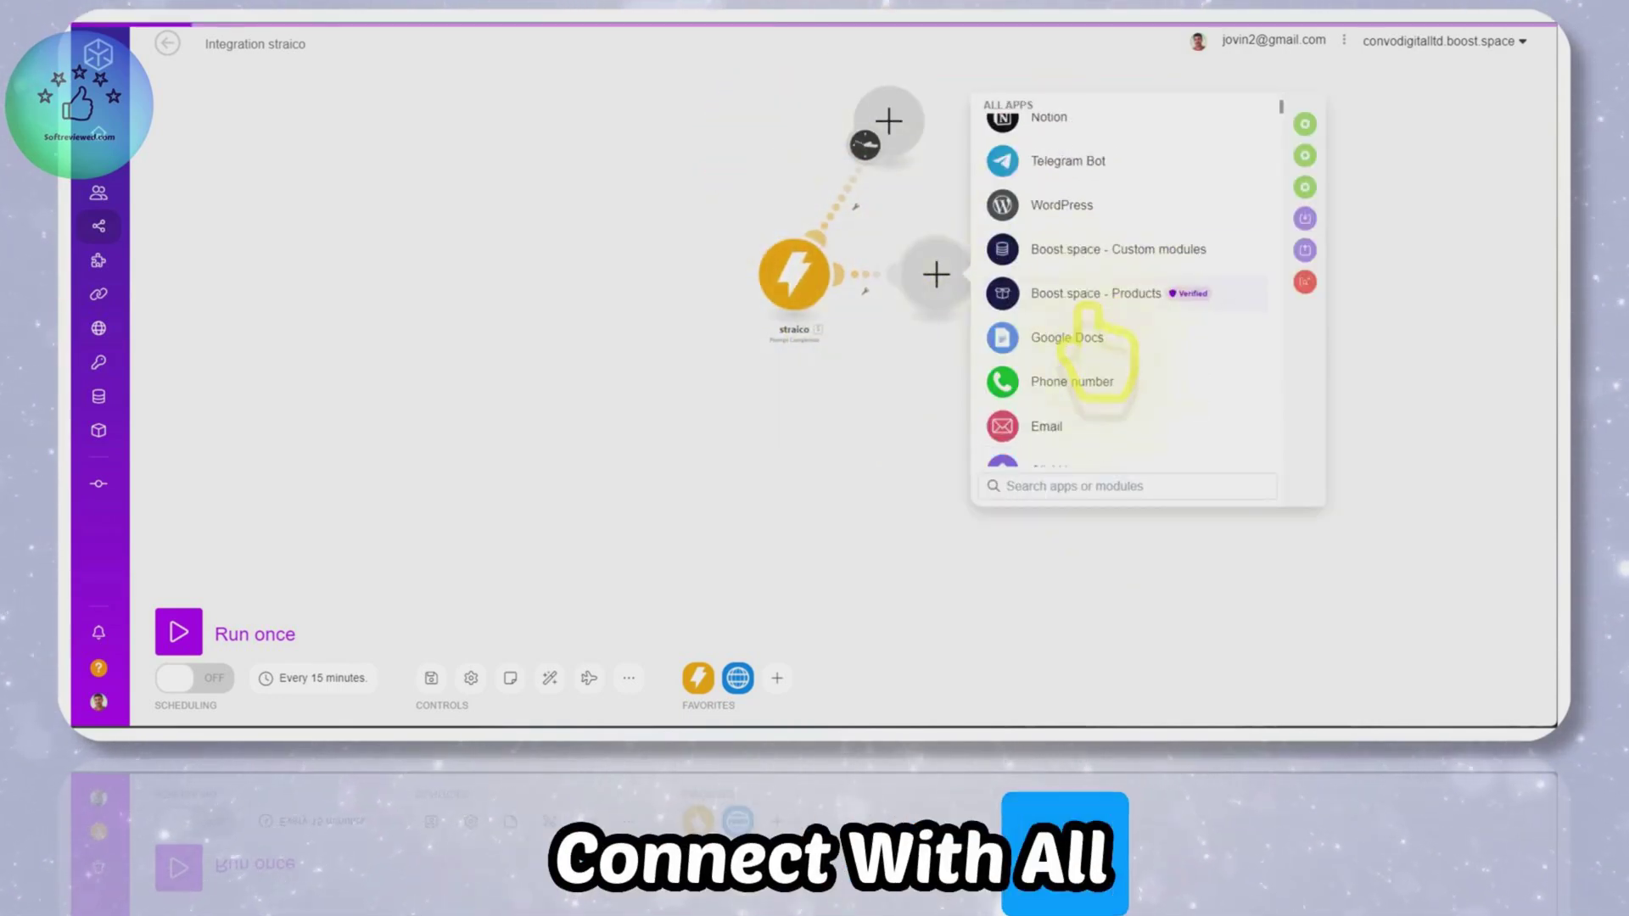
pyautogui.scroll(10, 1085, 314)
pyautogui.scroll(2, 1086, 322)
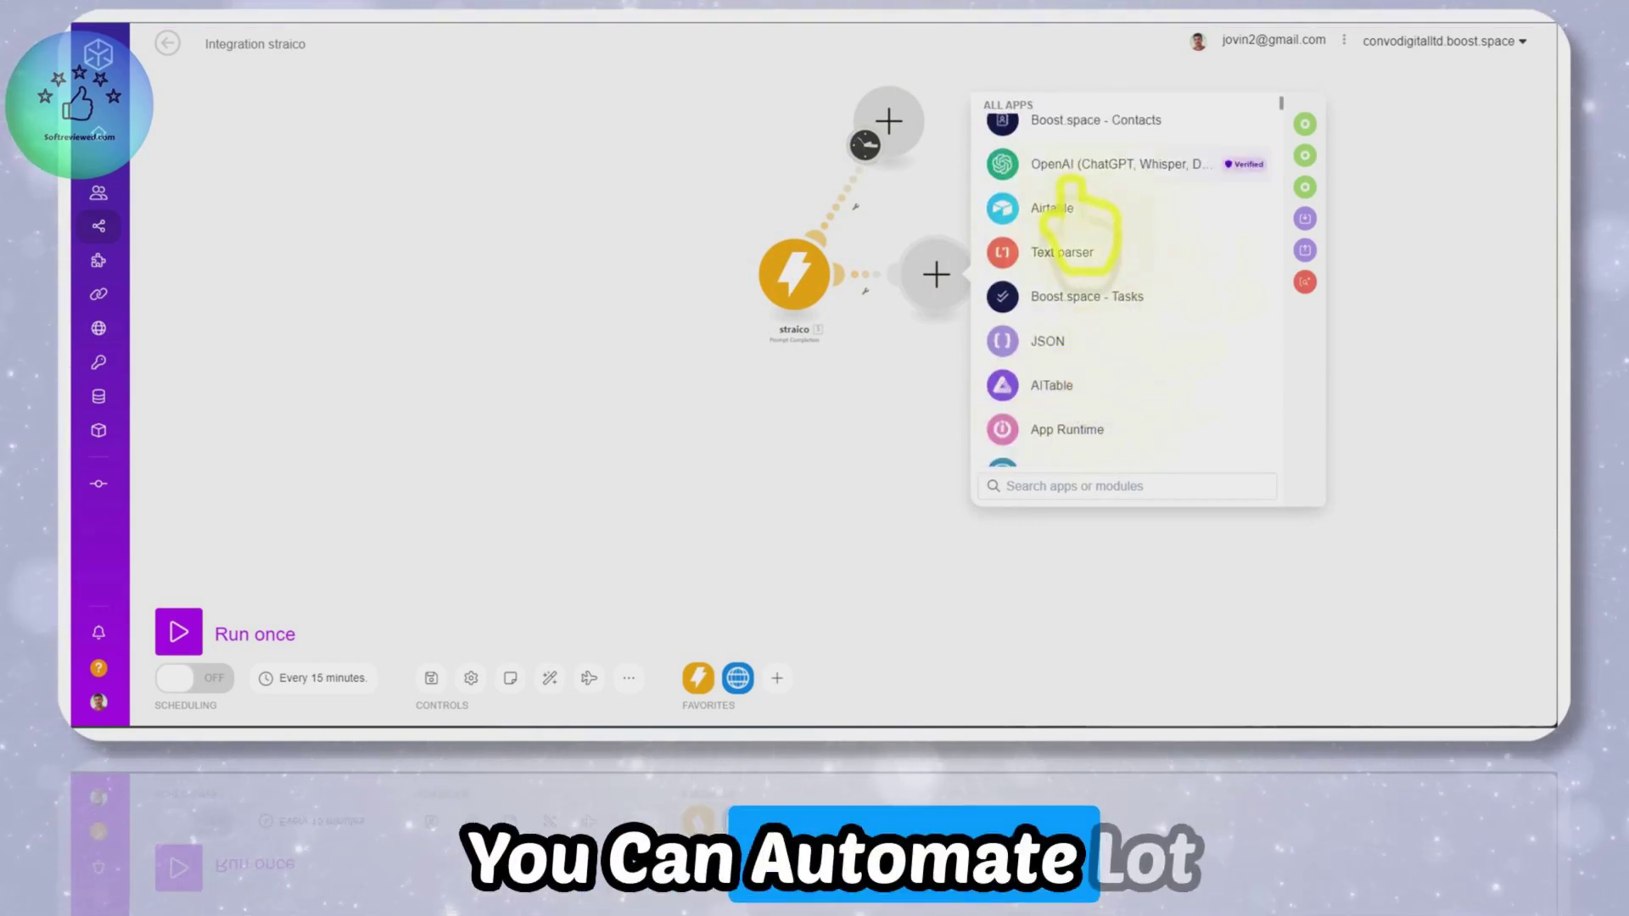
pyautogui.click(958, 350)
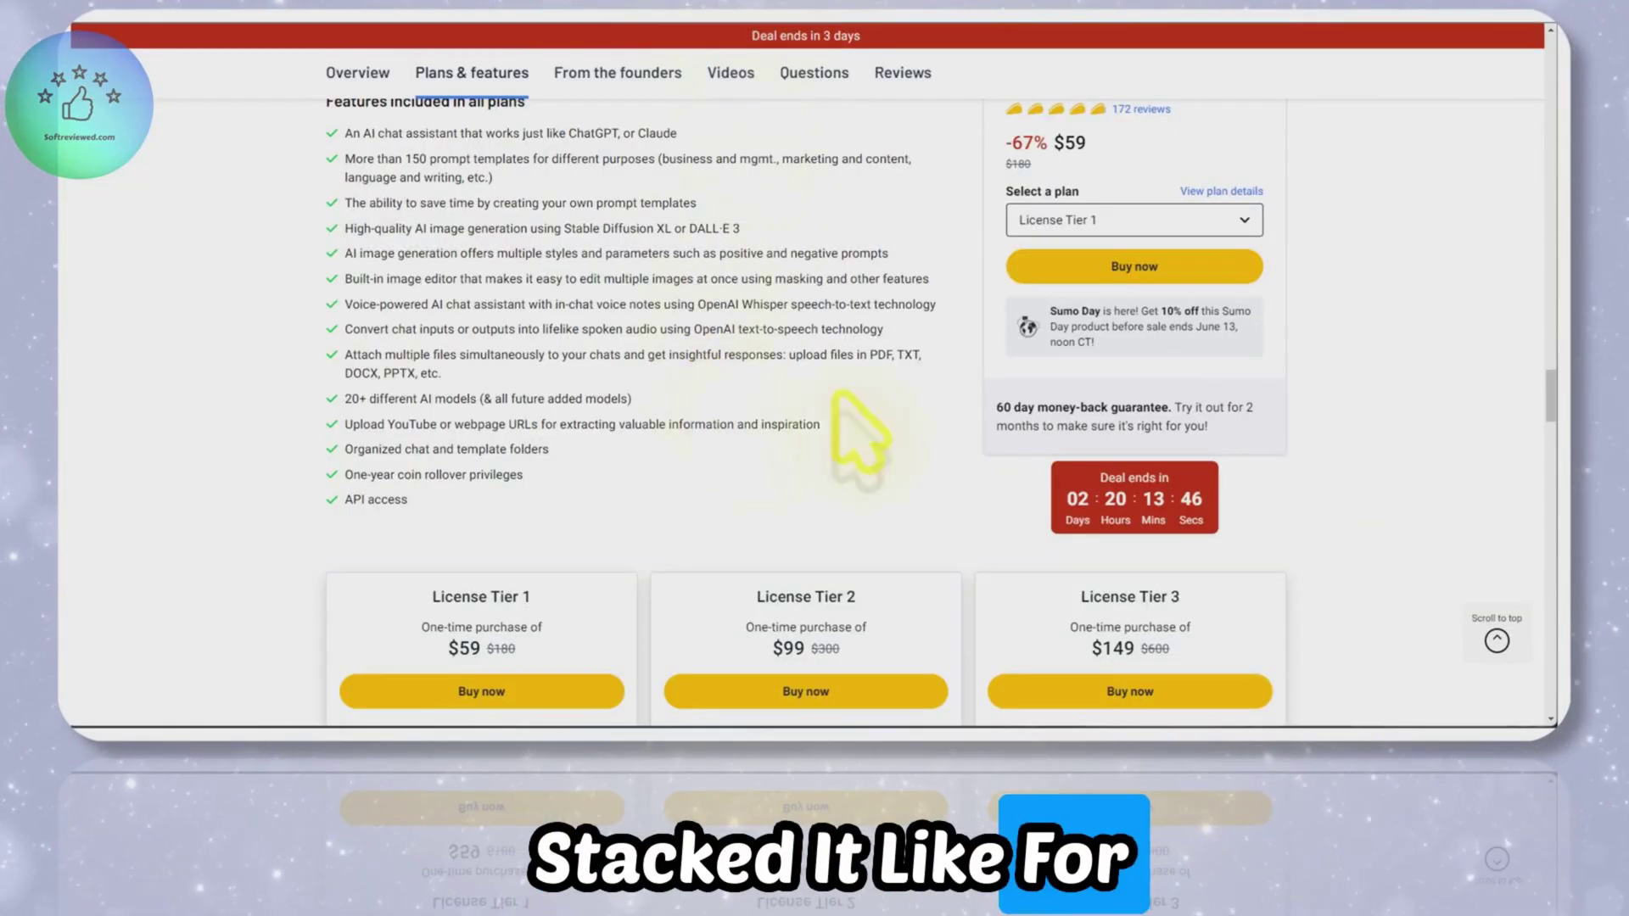
# Highlight the API access and one-year coin rollover features under Plans & features
pyautogui.scroll(-5, 937, 432)
pyautogui.scroll(-6, 721, 492)
pyautogui.scroll(7, 717, 476)
pyautogui.scroll(3, 507, 502)
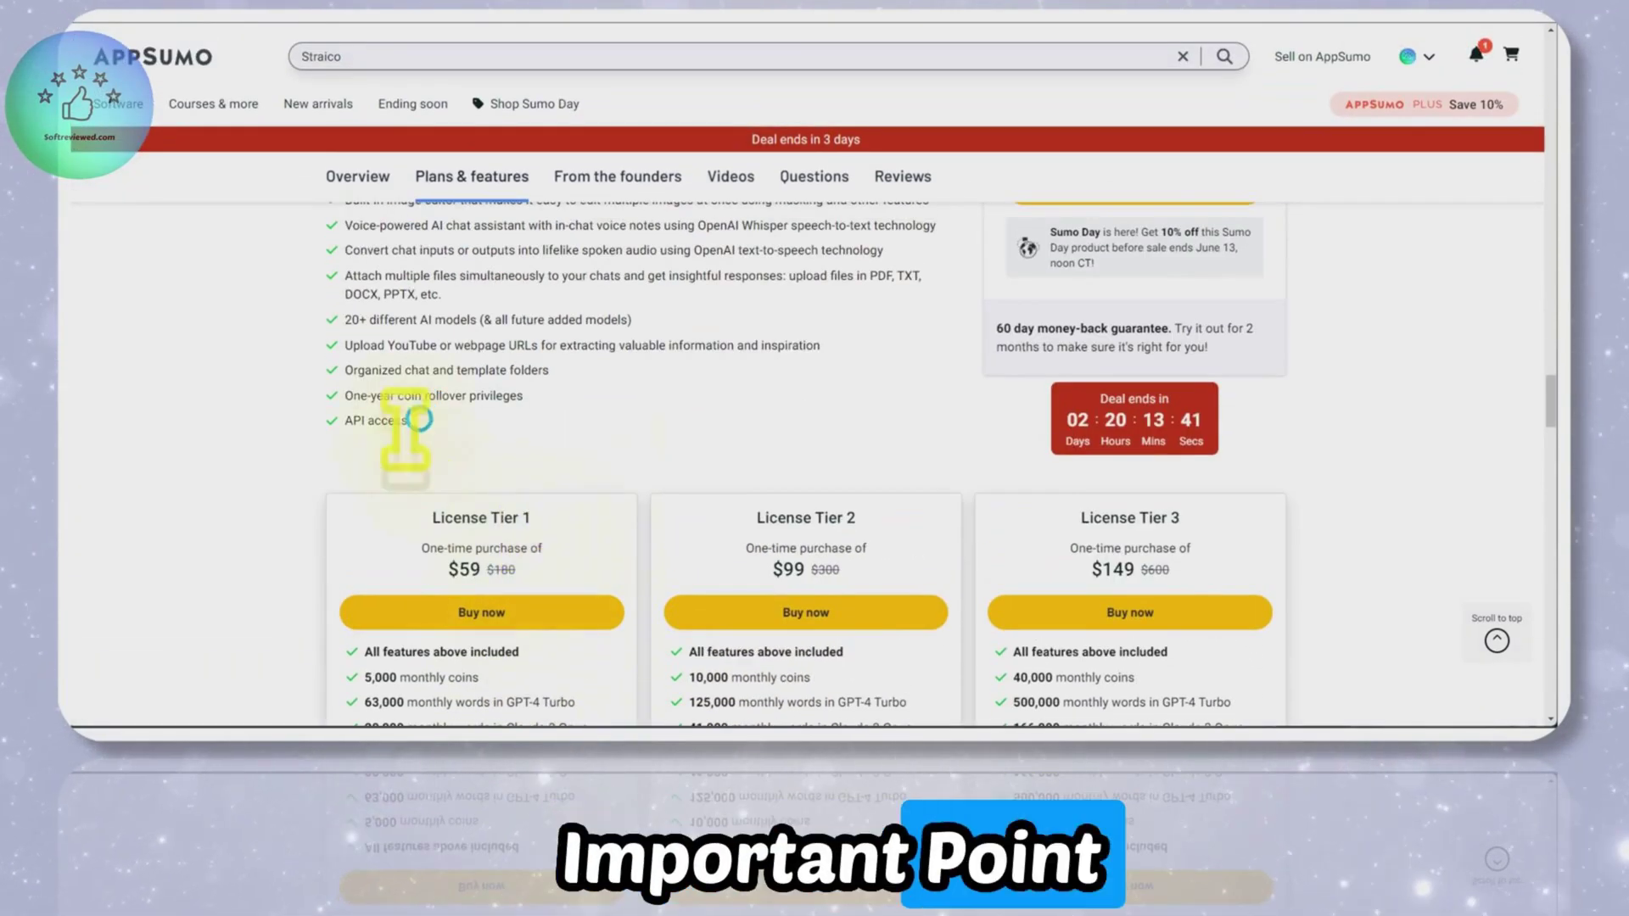
pyautogui.doubleClick(420, 419)
pyautogui.scroll(6, 416, 424)
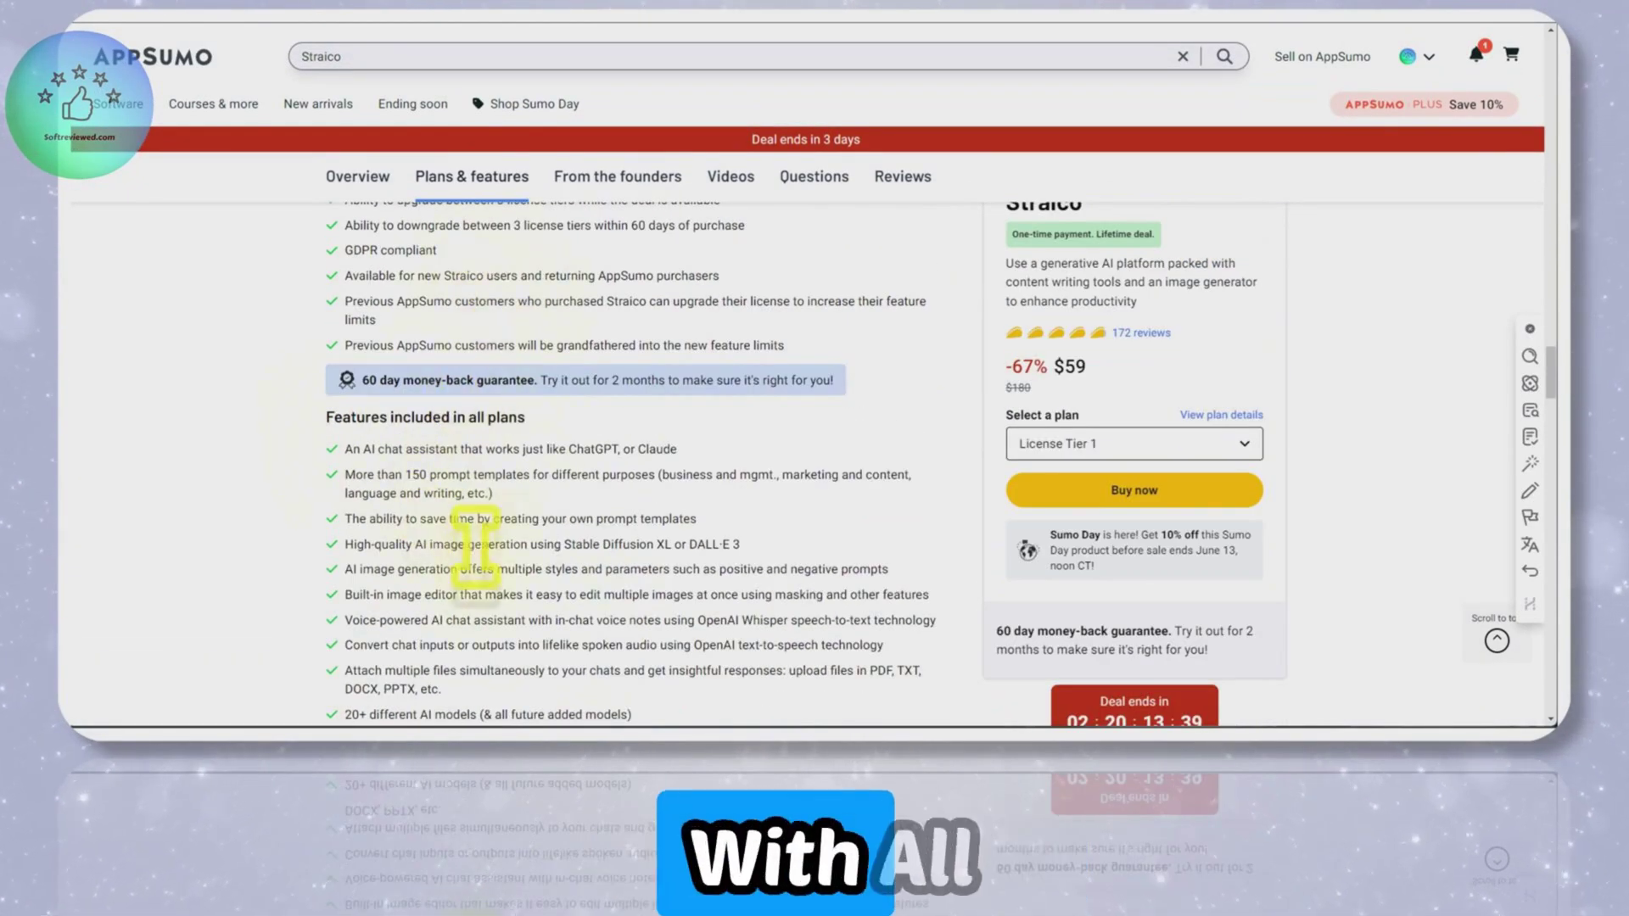
pyautogui.scroll(-5, 472, 543)
pyautogui.scroll(1, 468, 536)
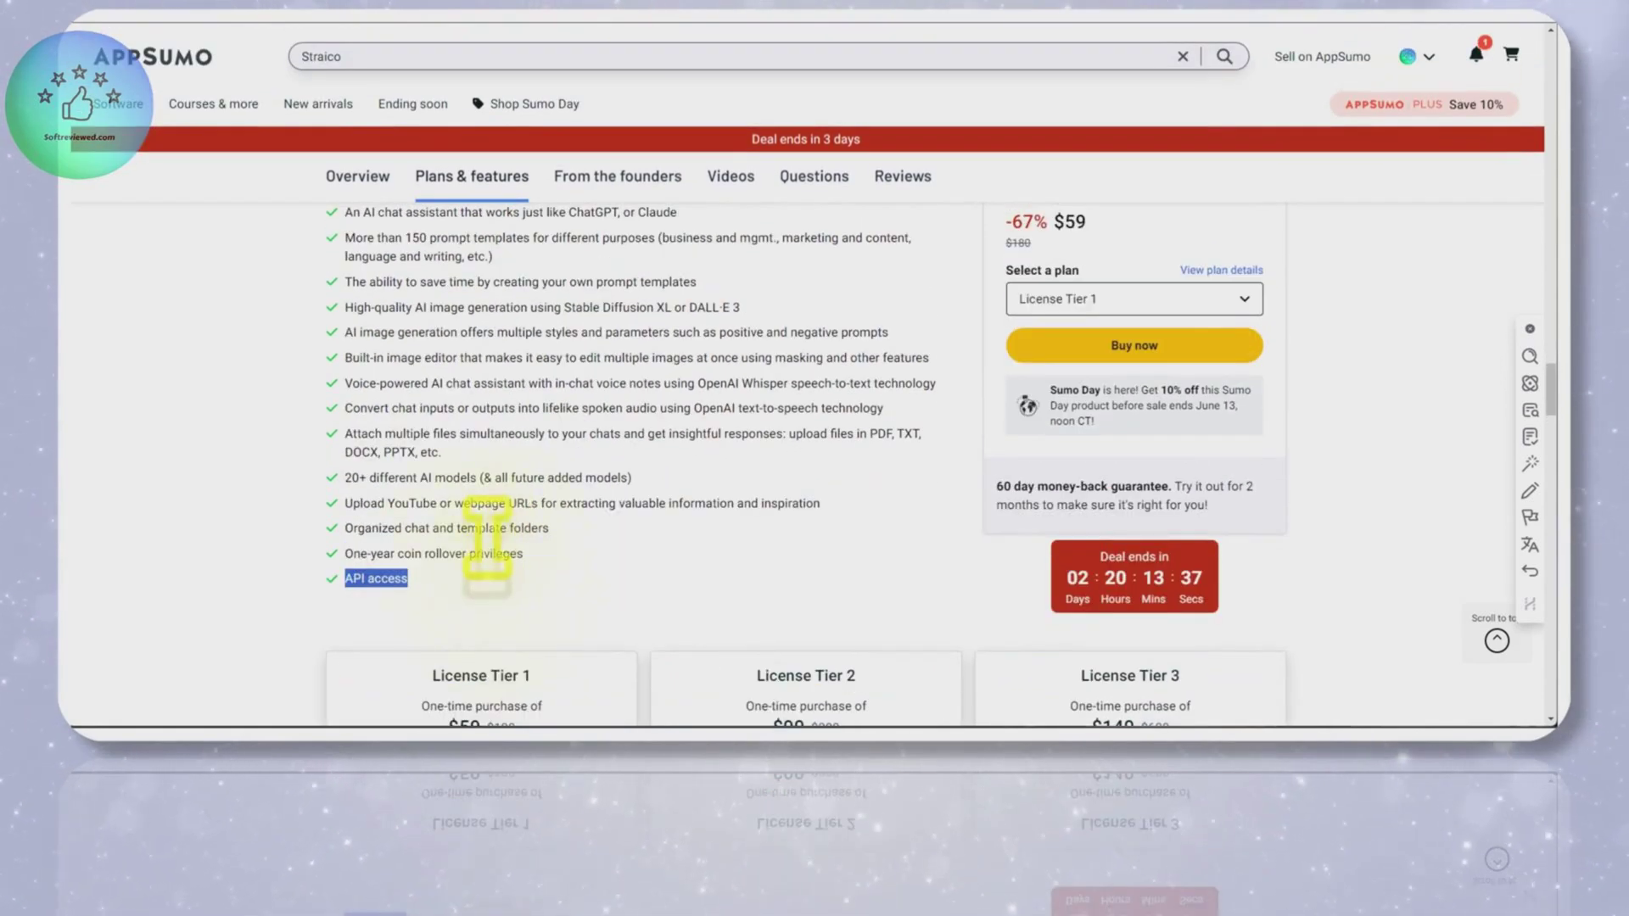
pyautogui.moveTo(539, 554); pyautogui.dragTo(390, 556)
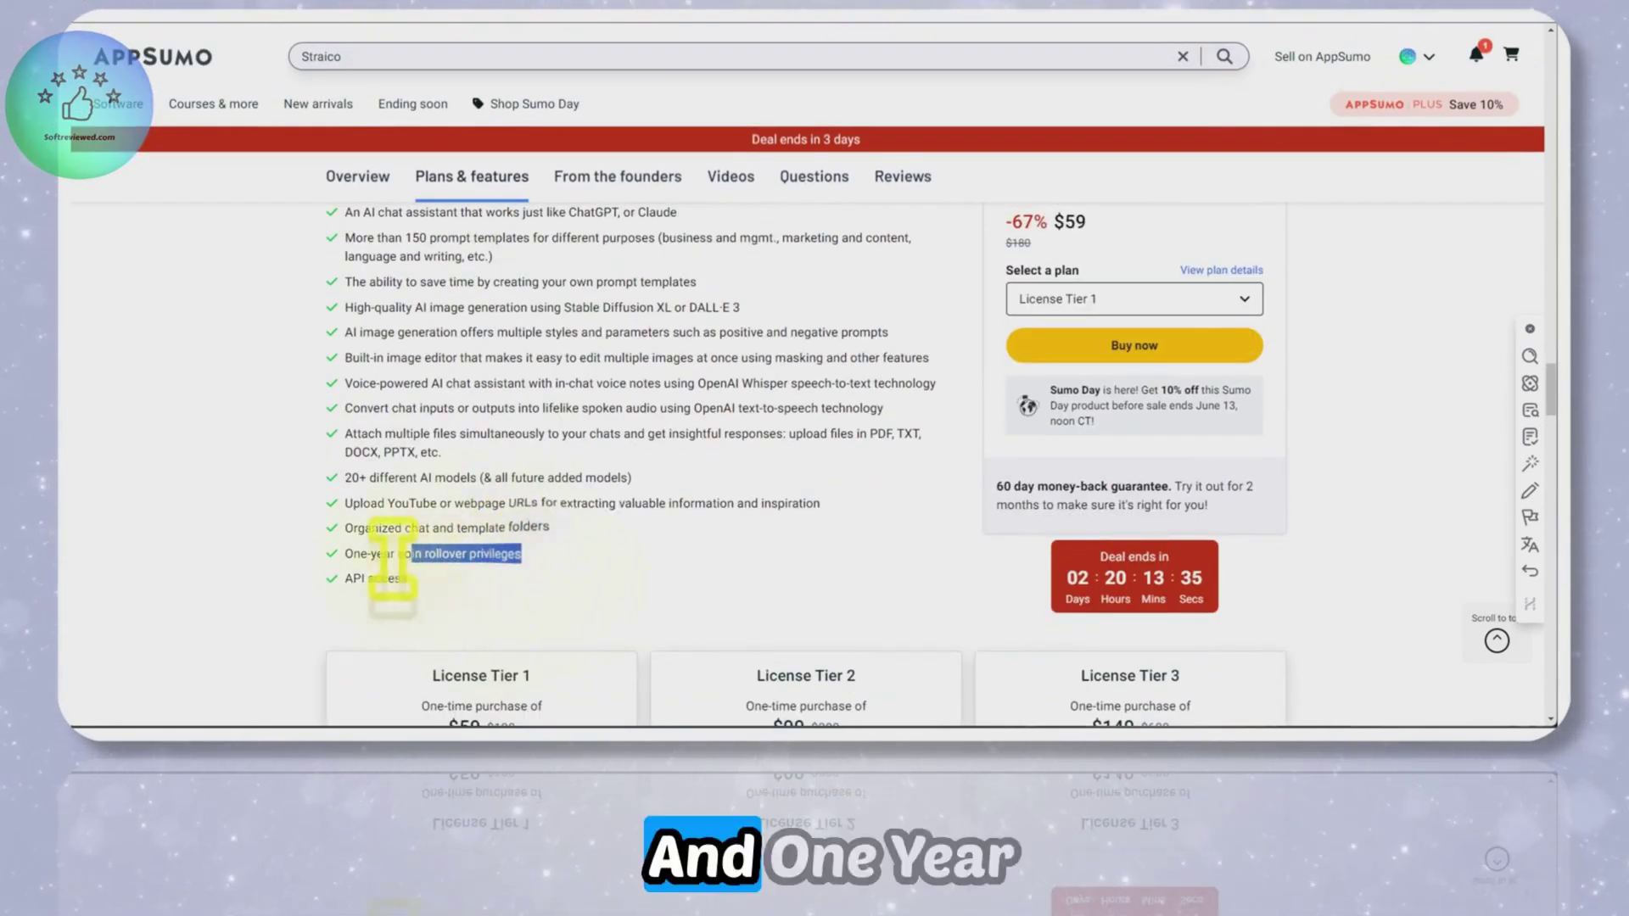
pyautogui.click(455, 558)
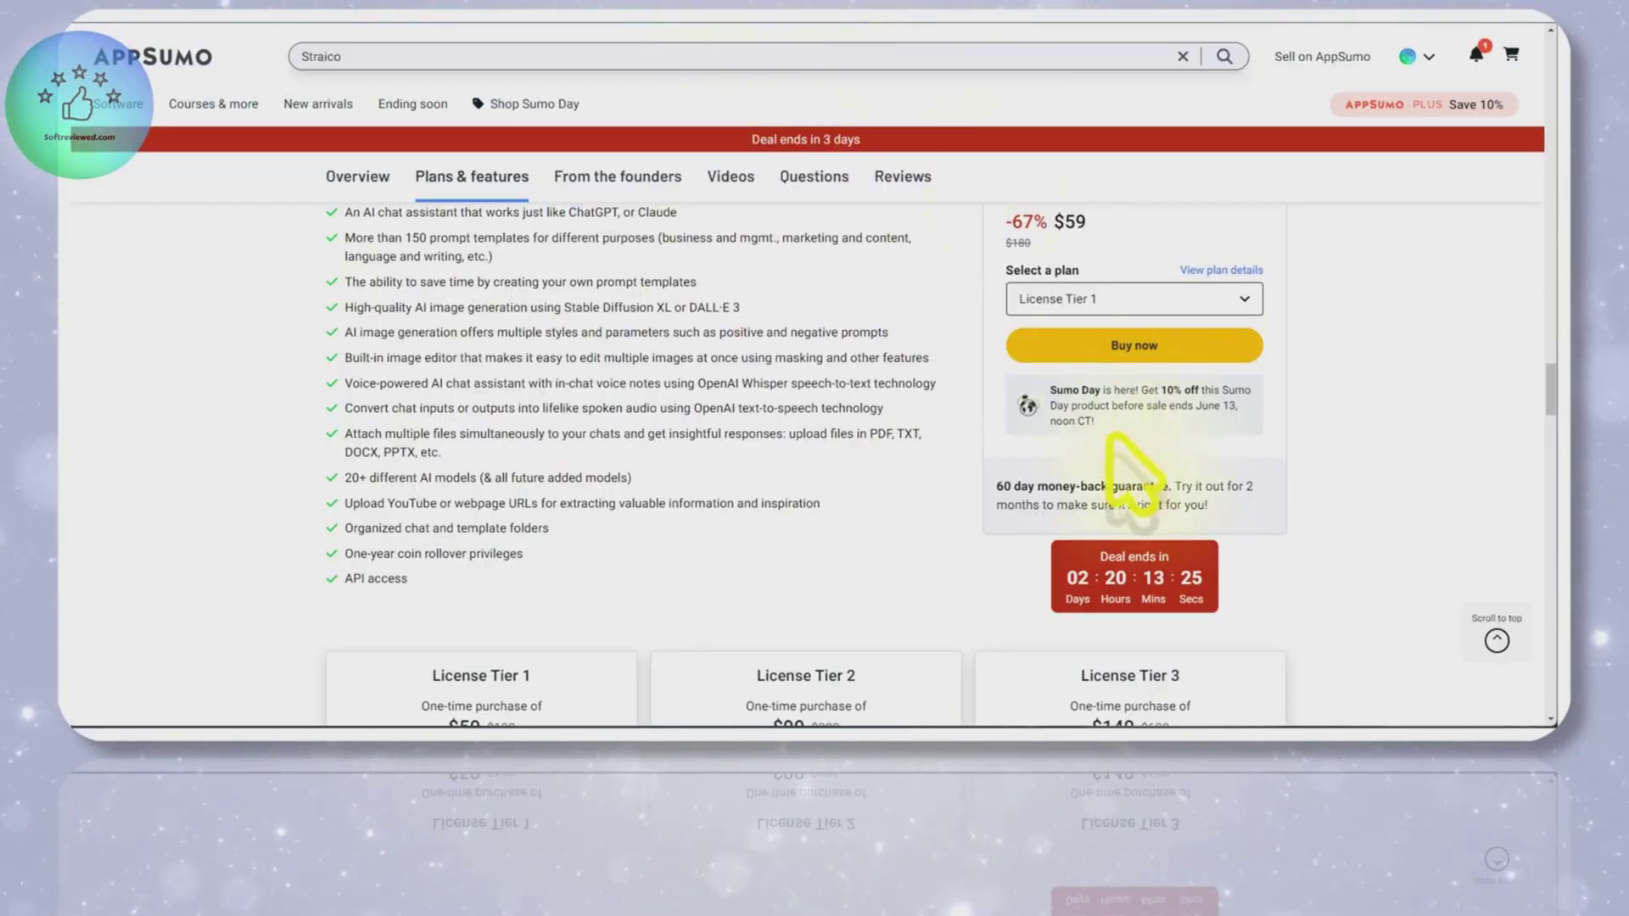
# Scroll to License Tiers and highlight Tier 3's 40,000 monthly coins
pyautogui.scroll(-5, 1103, 480)
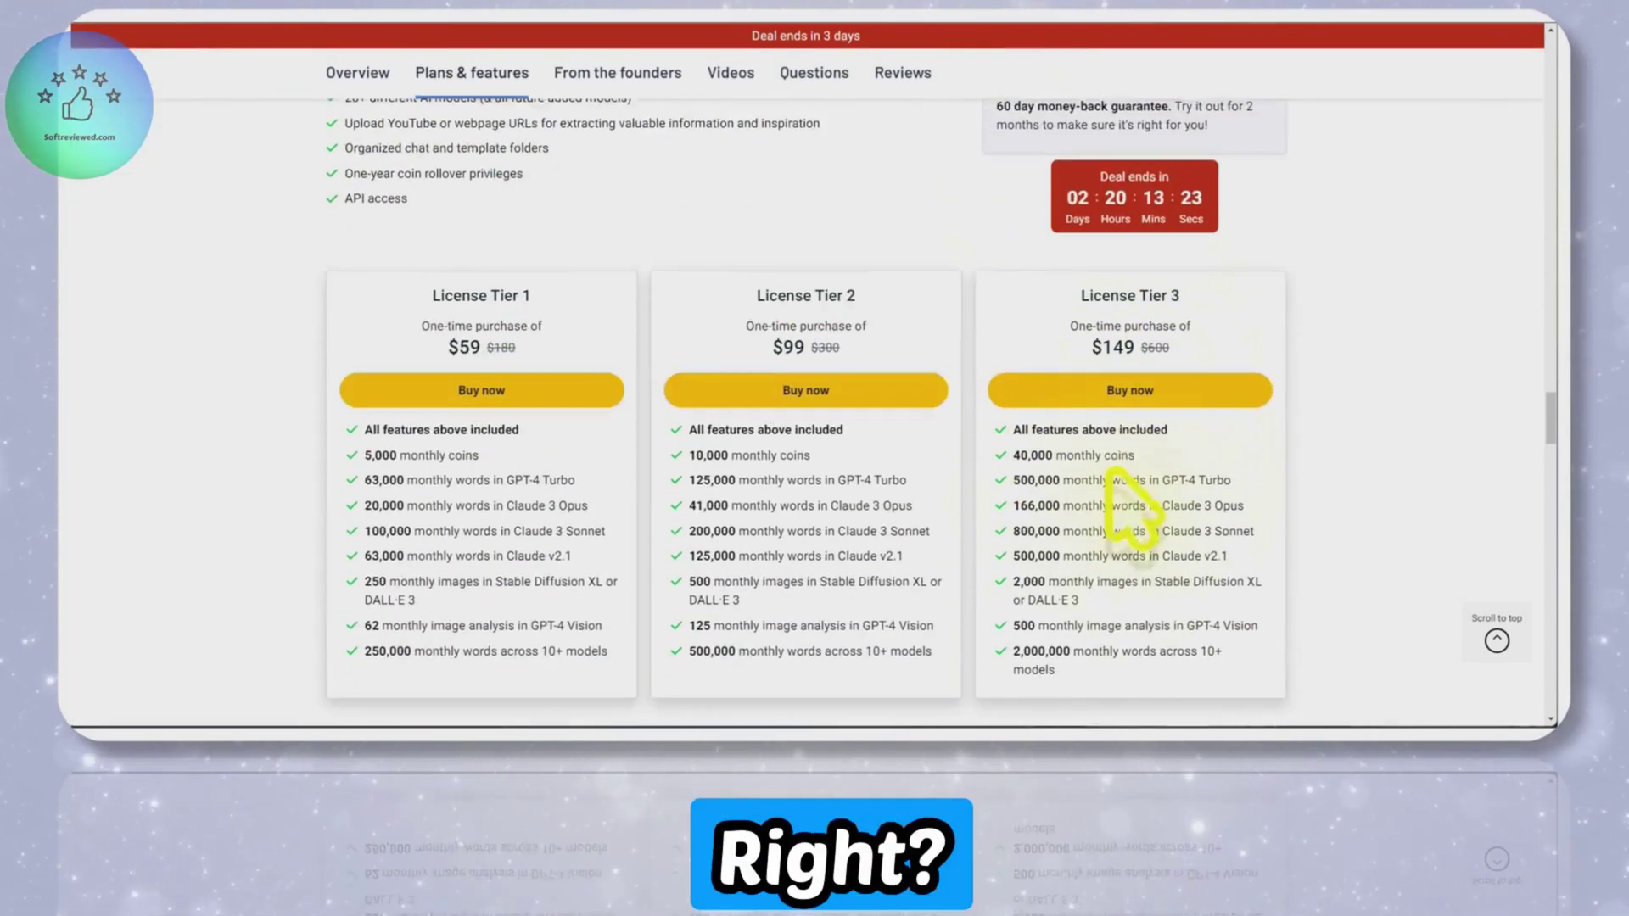
pyautogui.scroll(-1, 1155, 363)
pyautogui.moveTo(1156, 363); pyautogui.dragTo(992, 362)
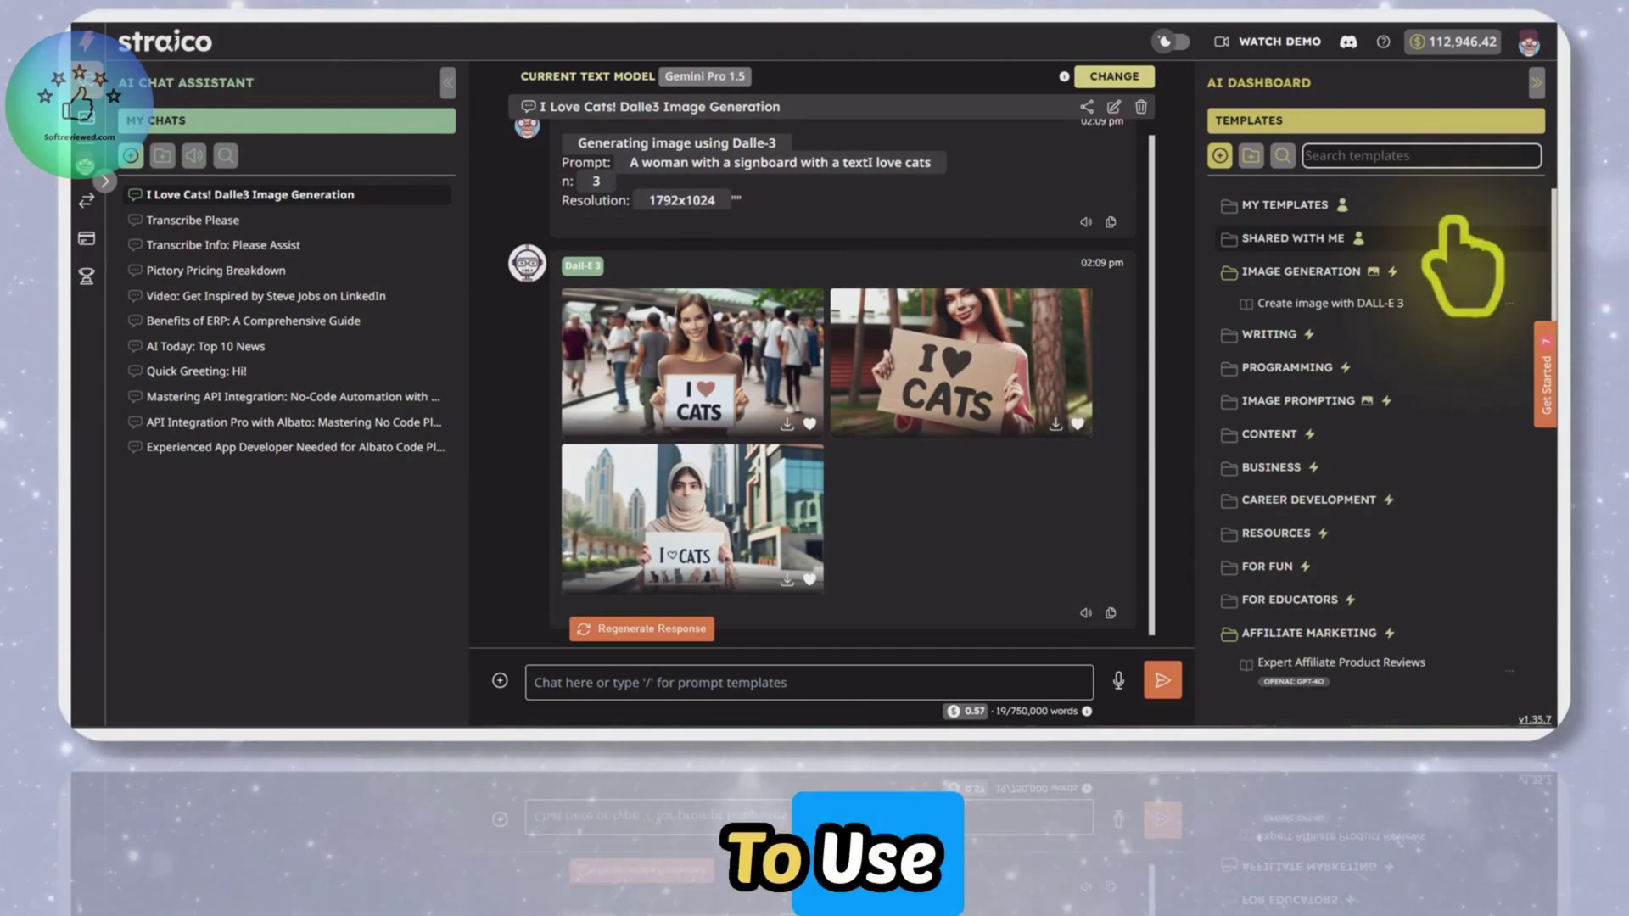
pyautogui.click(1114, 76)
pyautogui.scroll(-3, 814, 407)
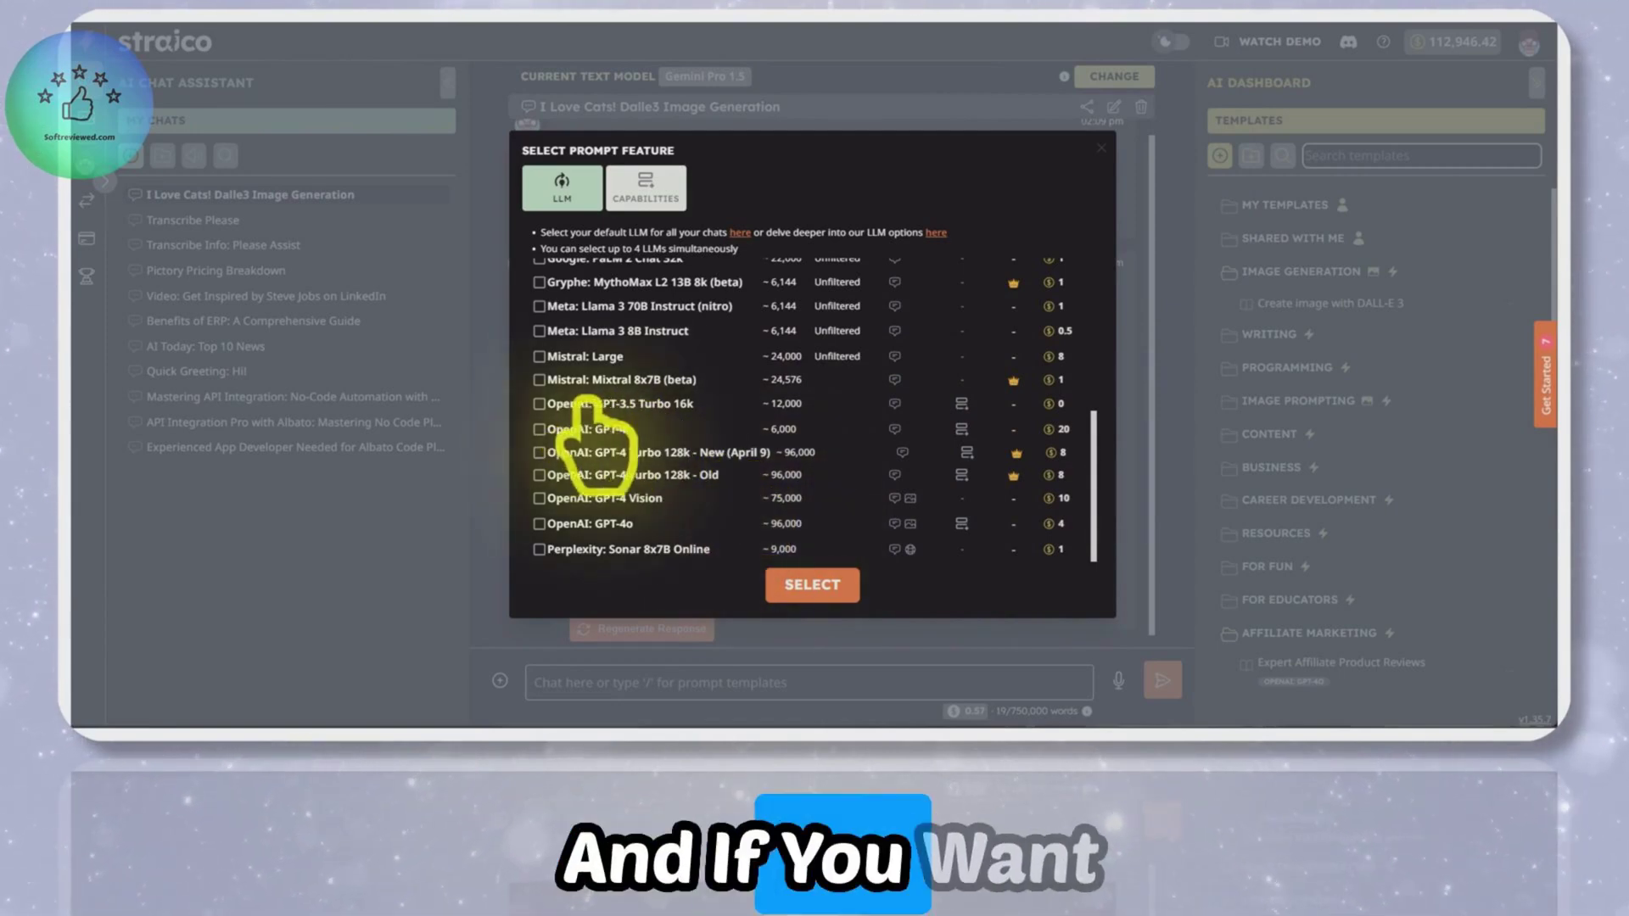
pyautogui.click(540, 403)
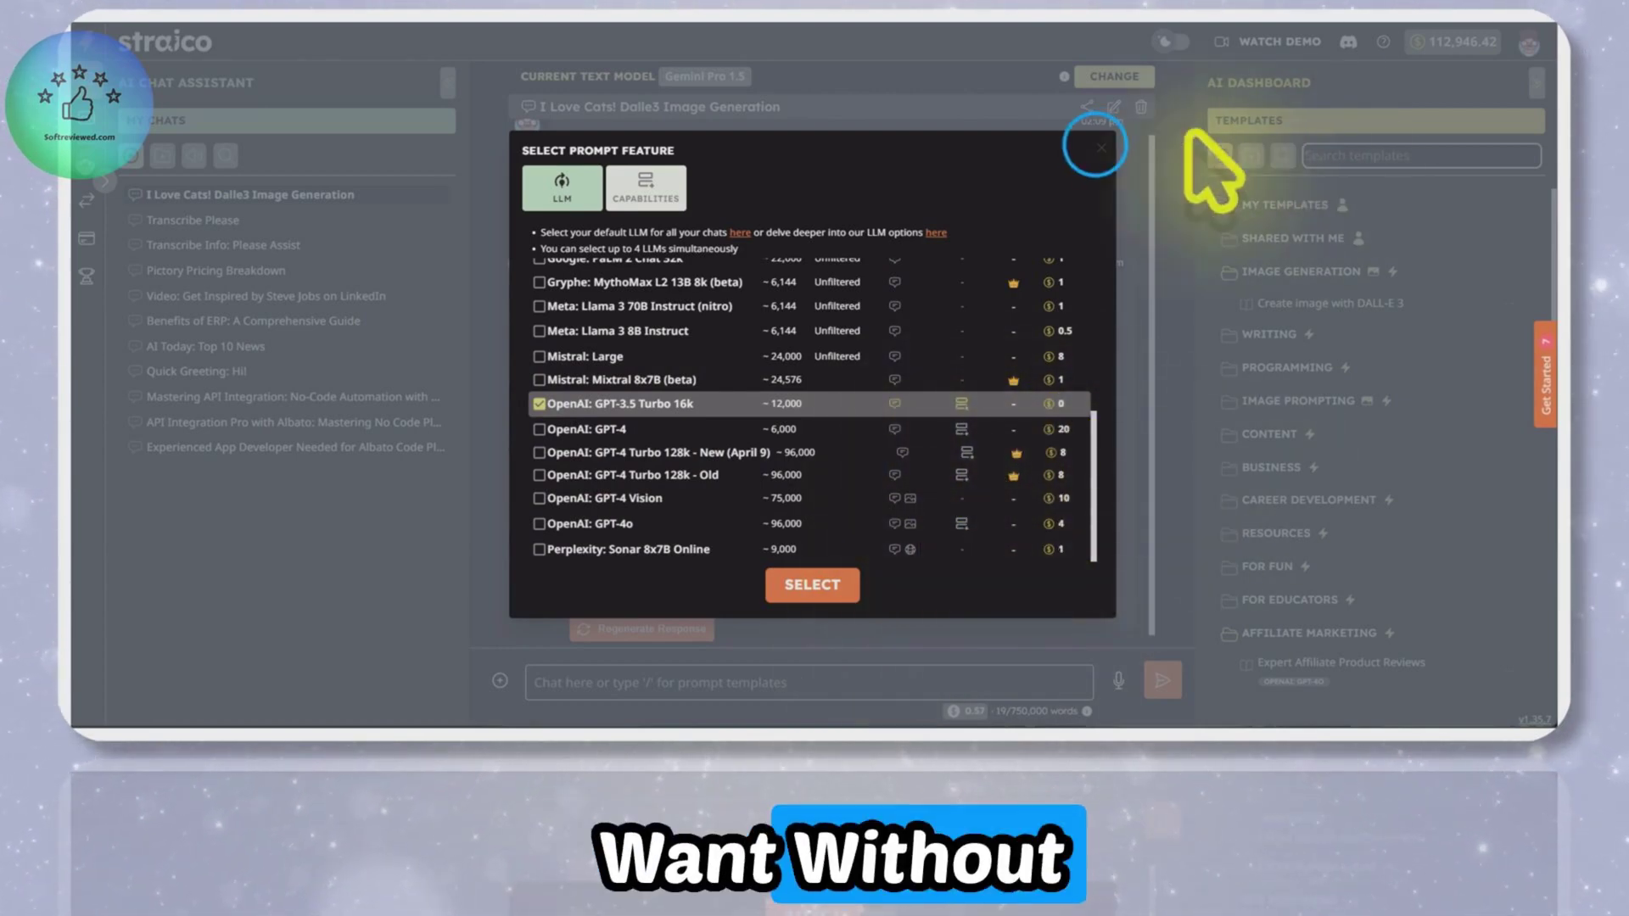
pyautogui.click(1101, 147)
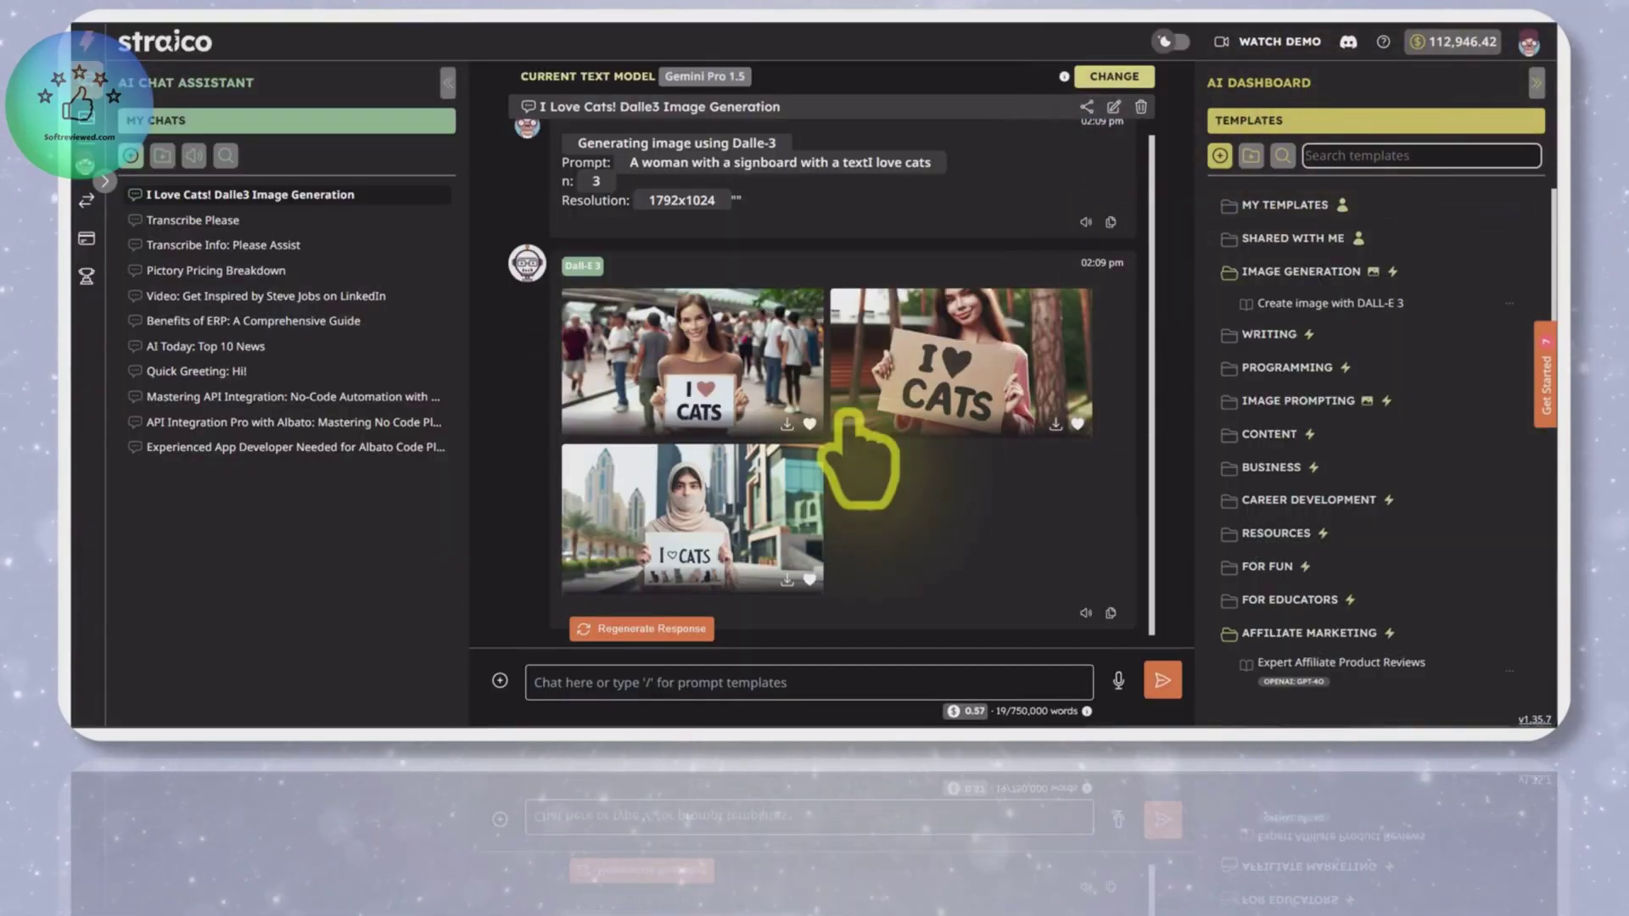